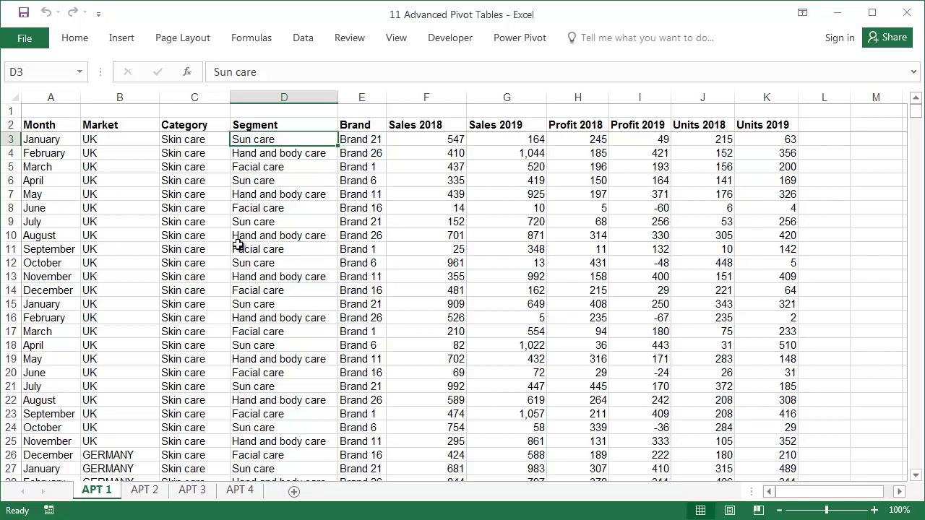
# Examine the sales, units and profit columns for 2018 and 2019 and how far down the APT 1 data extends
pyautogui.click(434, 126)
pyautogui.moveTo(487, 180); pyautogui.dragTo(506, 210)
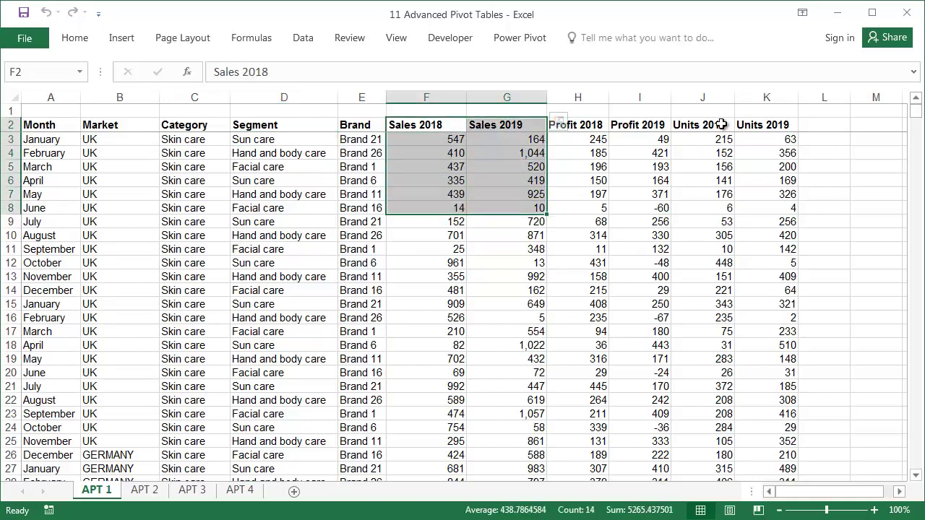
pyautogui.moveTo(723, 125); pyautogui.dragTo(767, 250)
pyautogui.moveTo(578, 125); pyautogui.dragTo(609, 273)
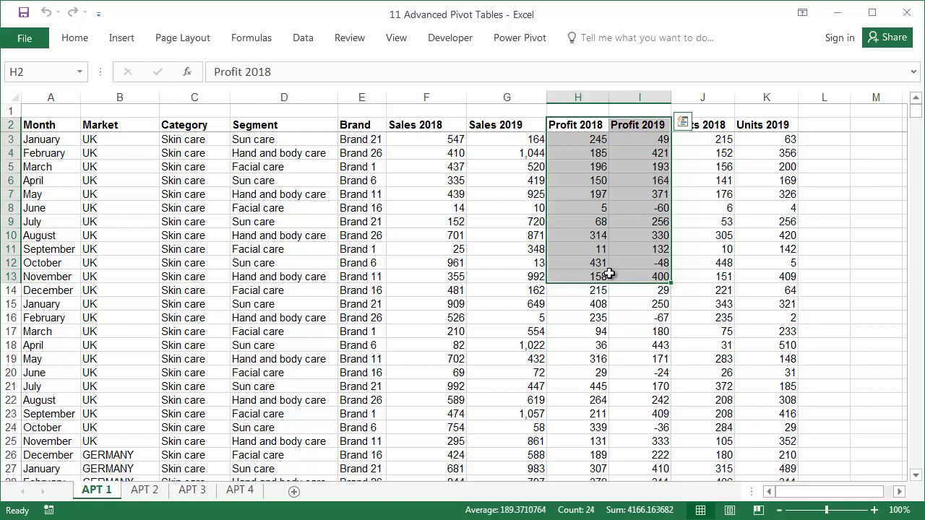
pyautogui.click(328, 217)
pyautogui.hotkey('ctrl', 'Down')
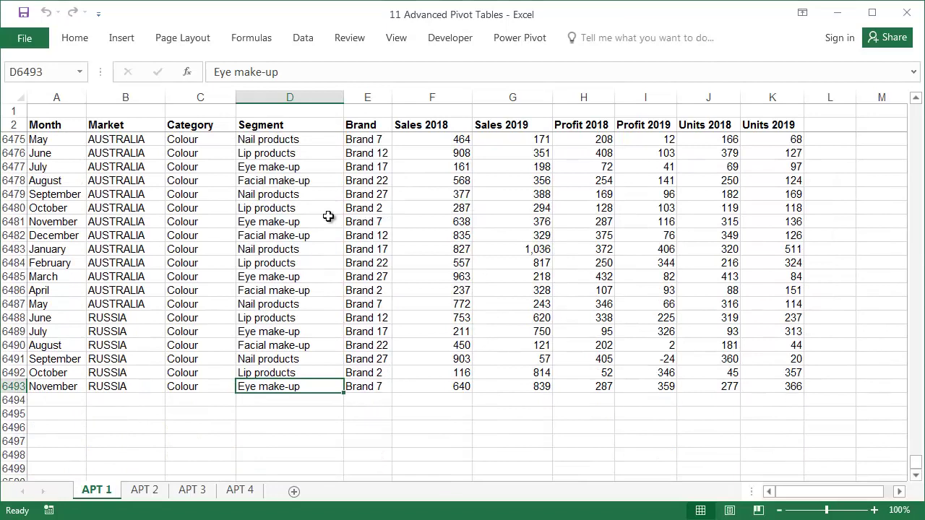
pyautogui.hotkey('ctrl', 'Up')
pyautogui.press('Down')
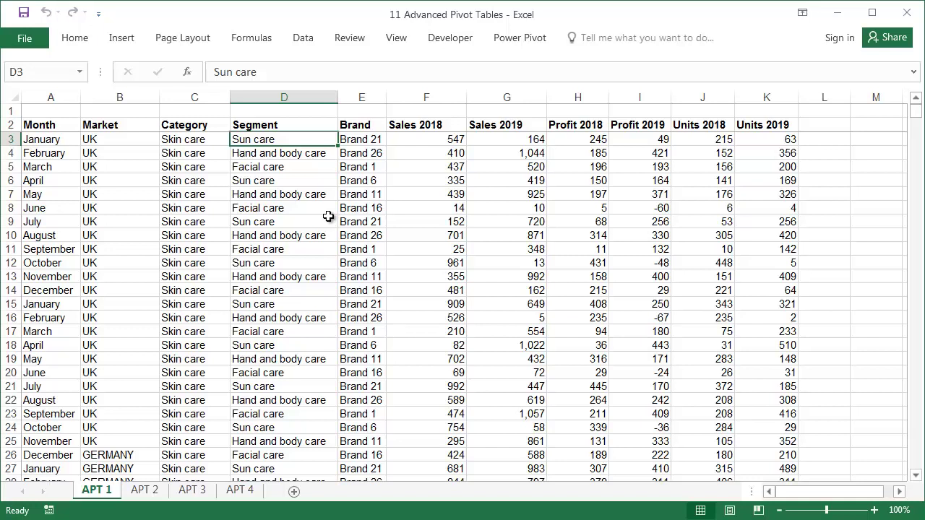
# Create a pivot table on a new worksheet from the APT 1 data range
pyautogui.click(123, 37)
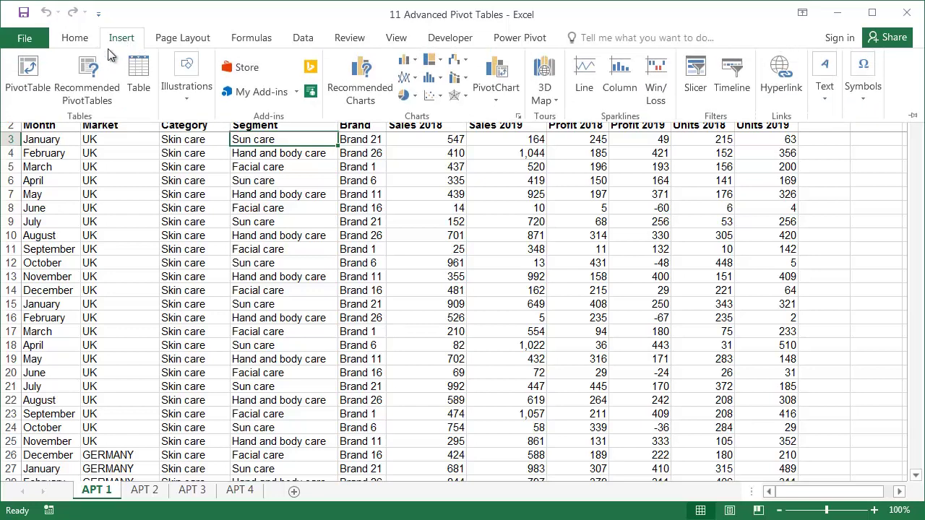
pyautogui.click(29, 76)
pyautogui.click(707, 412)
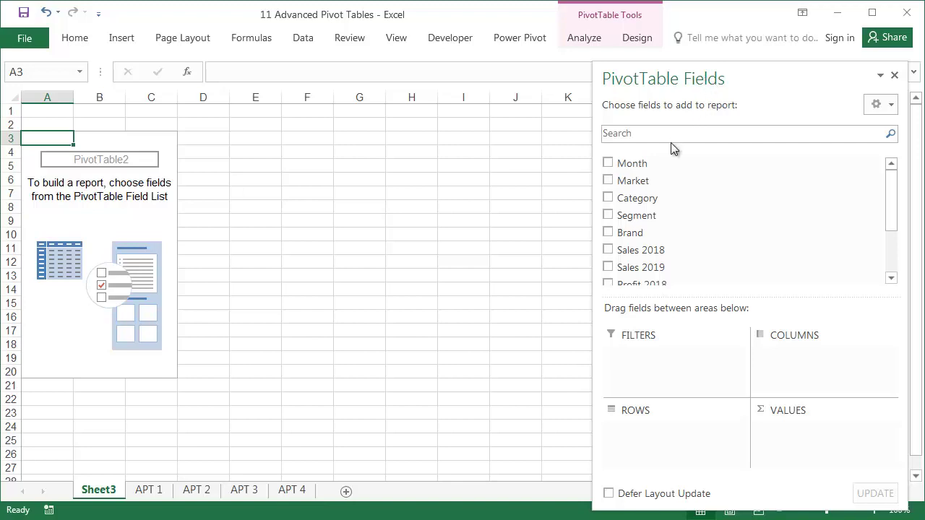
# Add Month, Market and Category as report filters of the pivot table
pyautogui.moveTo(636, 163); pyautogui.dragTo(663, 345)
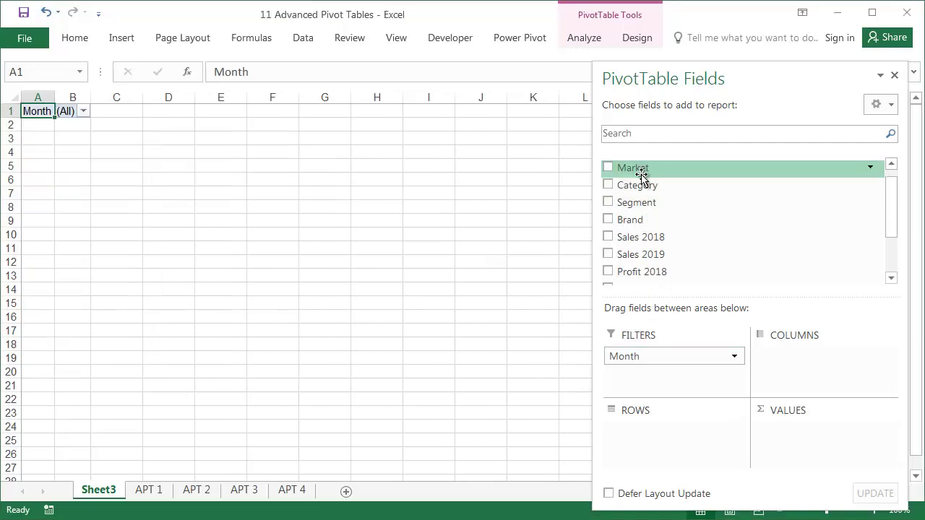
pyautogui.moveTo(642, 178); pyautogui.dragTo(665, 374)
pyautogui.moveTo(636, 179); pyautogui.dragTo(678, 388)
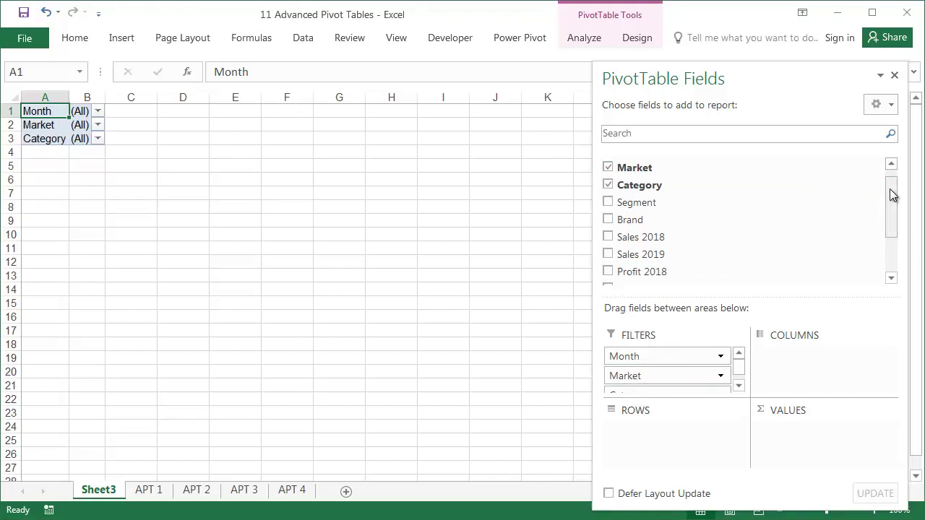
# Add Segment and, below it, Brand as row fields of the pivot table
pyautogui.moveTo(892, 193)
pyautogui.mouseDown()
pyautogui.moveTo(886, 225)
pyautogui.moveTo(889, 195)
pyautogui.mouseUp()
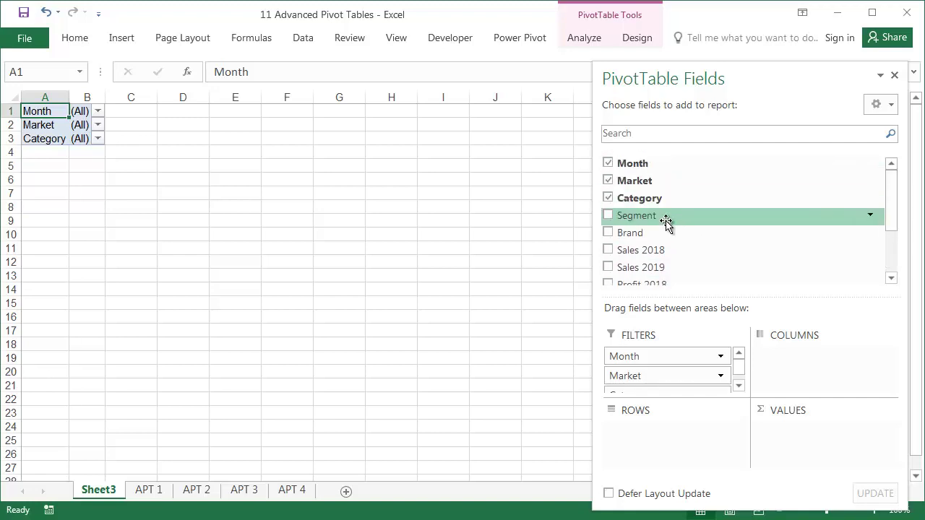
pyautogui.moveTo(640, 215); pyautogui.dragTo(657, 440)
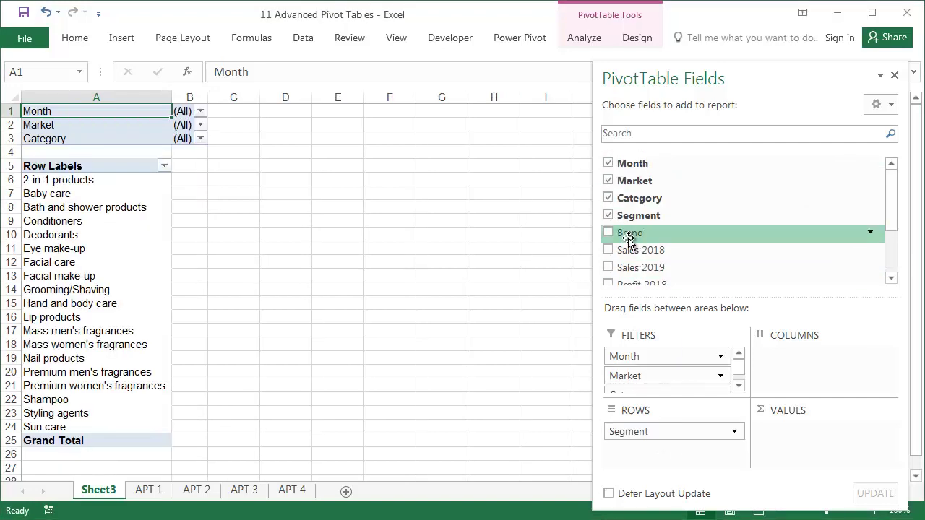
pyautogui.moveTo(631, 235); pyautogui.dragTo(657, 458)
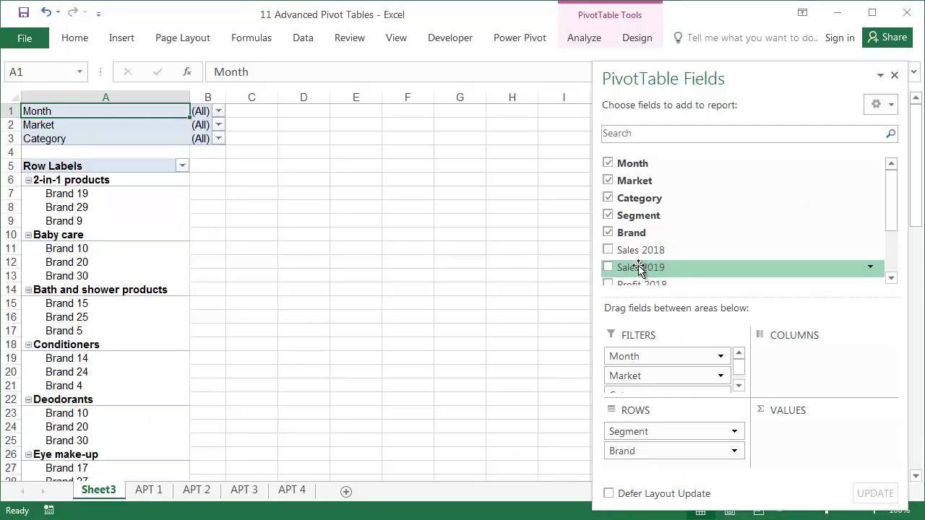
# Add Sales 2019 and Units 2019 as value fields of the pivot table
pyautogui.moveTo(639, 269); pyautogui.dragTo(810, 437)
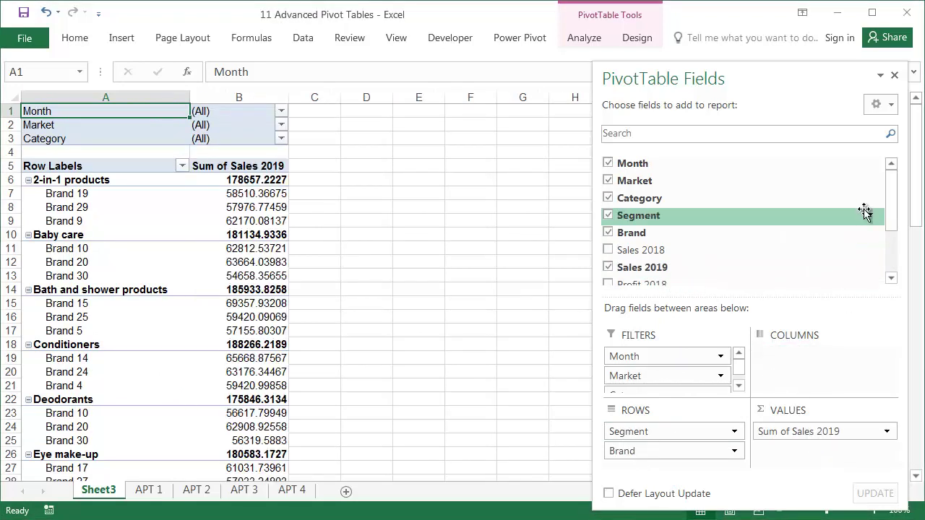
pyautogui.moveTo(889, 202); pyautogui.dragTo(890, 243)
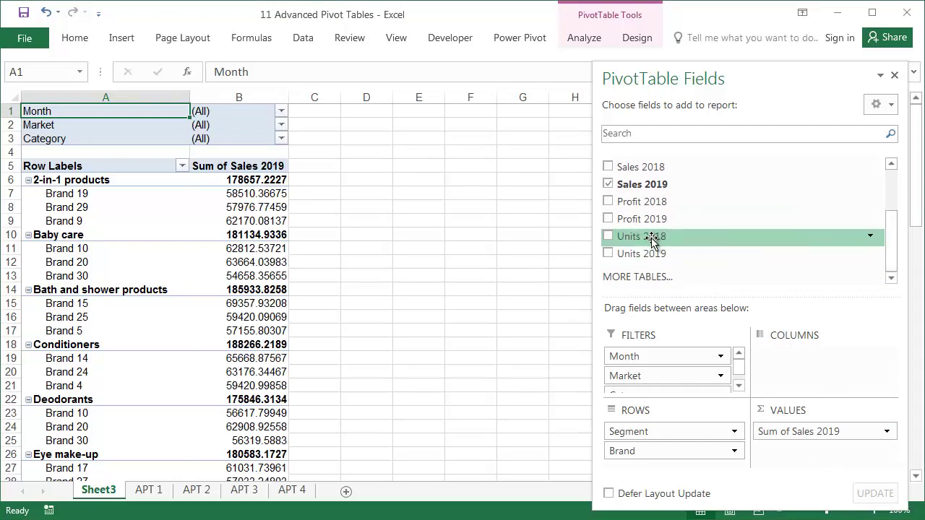
pyautogui.moveTo(642, 254); pyautogui.dragTo(785, 446)
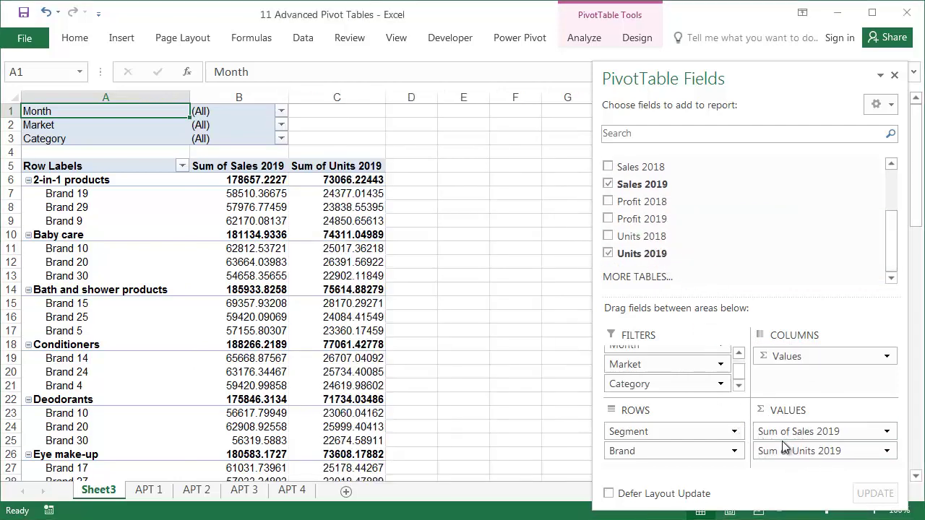
# Format the Sum of Sales 2019 value field as Number with 0 decimal places and the 1000 separator
pyautogui.doubleClick(271, 172)
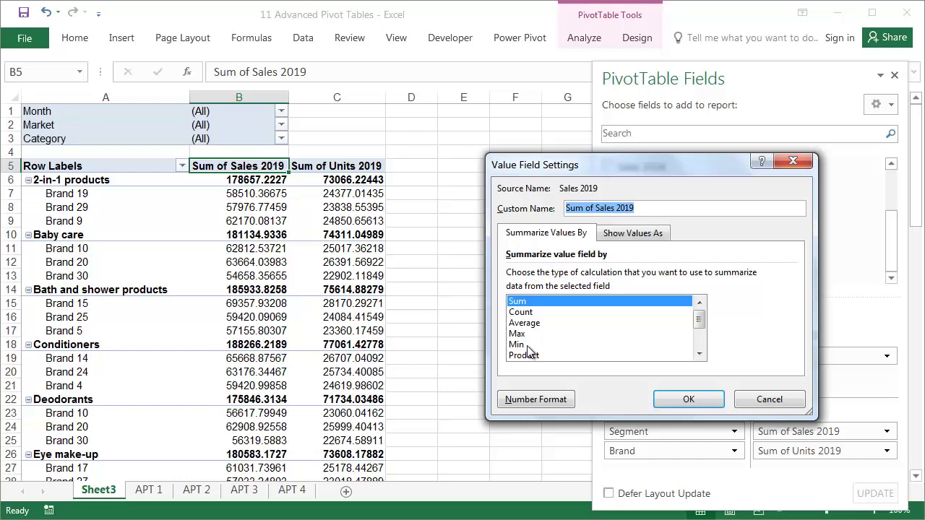
pyautogui.click(539, 398)
pyautogui.click(478, 179)
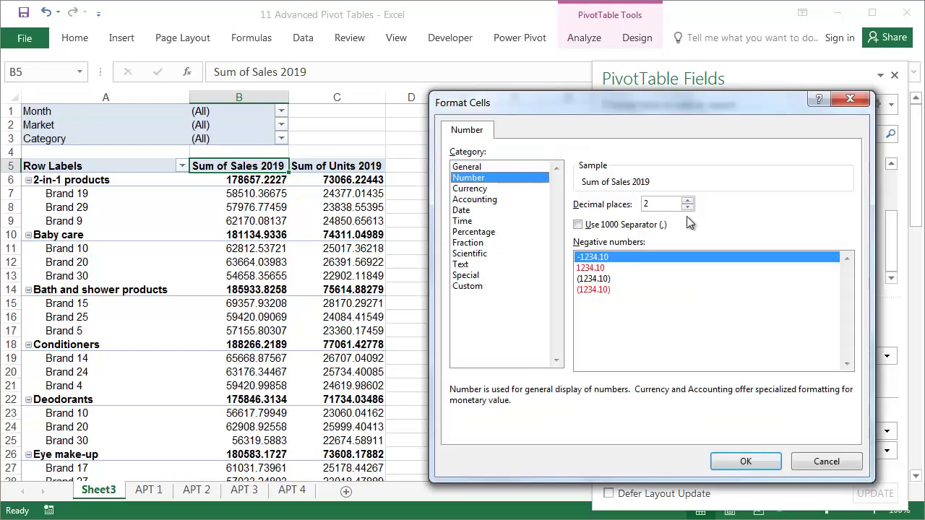
pyautogui.click(689, 207)
pyautogui.click(688, 208)
pyautogui.click(653, 225)
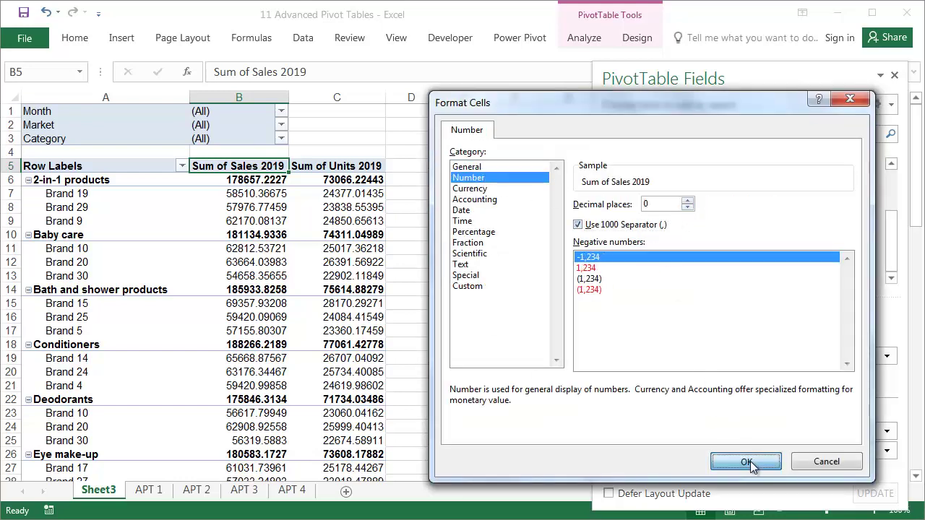
pyautogui.click(751, 461)
pyautogui.click(701, 399)
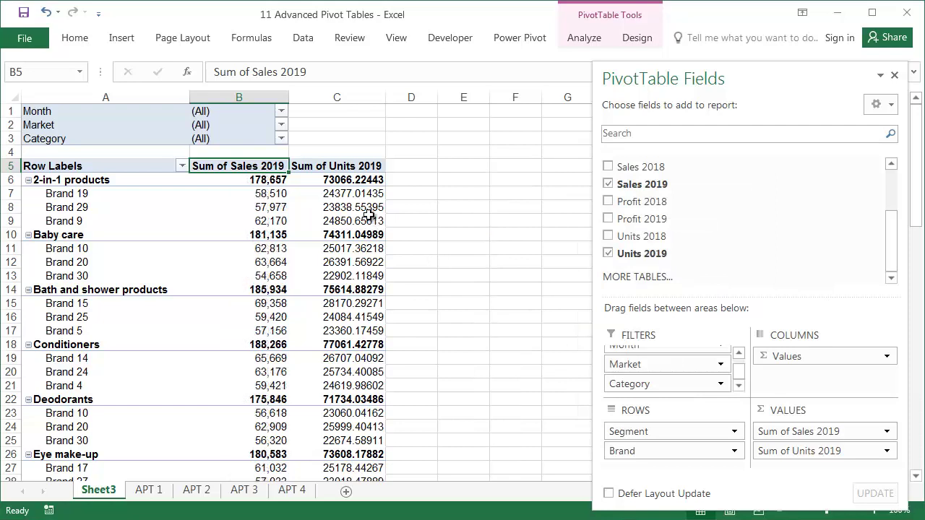
# Format the Sum of Units 2019 value field as Number with 0 decimal places and the 1000 separator
pyautogui.doubleClick(347, 171)
pyautogui.click(556, 401)
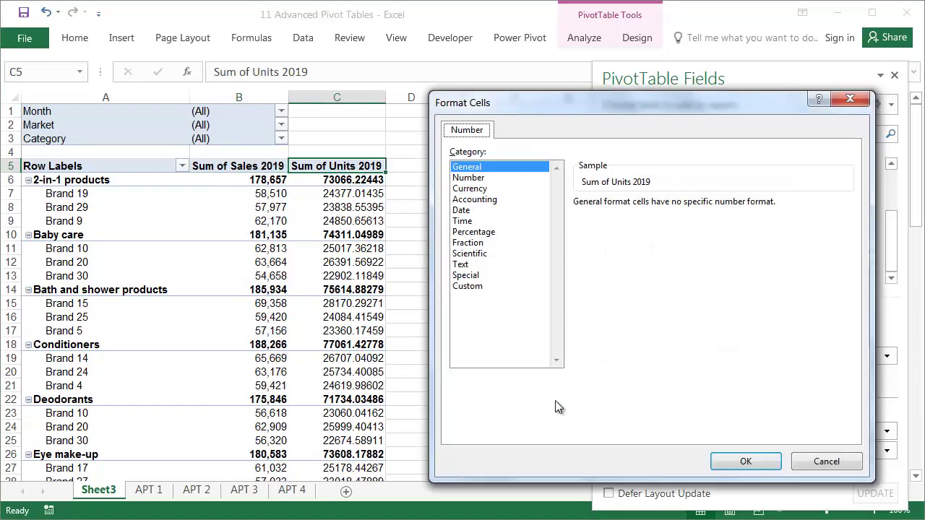
pyautogui.click(485, 178)
pyautogui.click(688, 208)
pyautogui.click(687, 208)
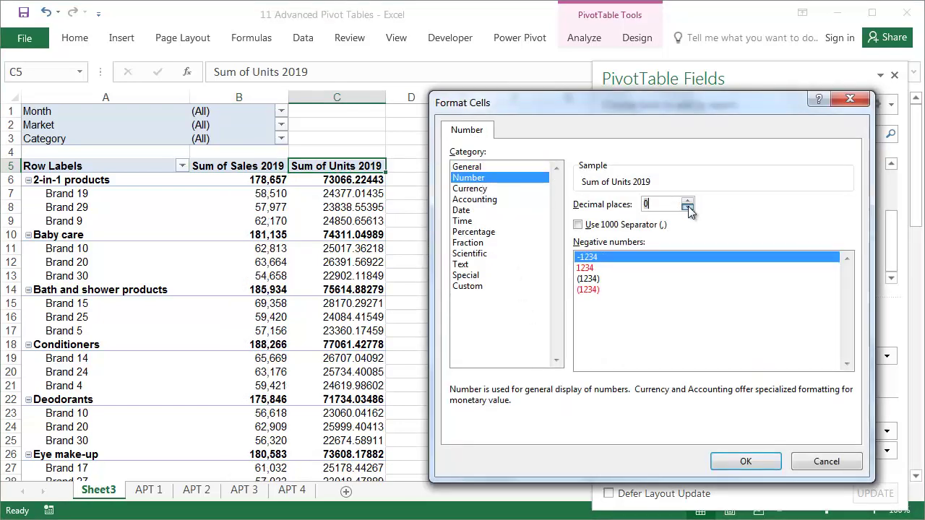
pyautogui.click(655, 227)
pyautogui.click(744, 463)
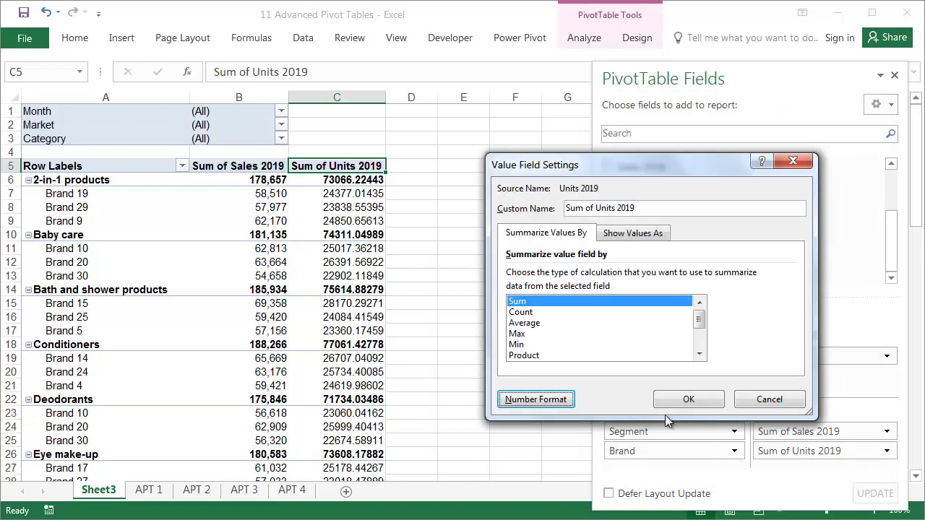
pyautogui.click(680, 399)
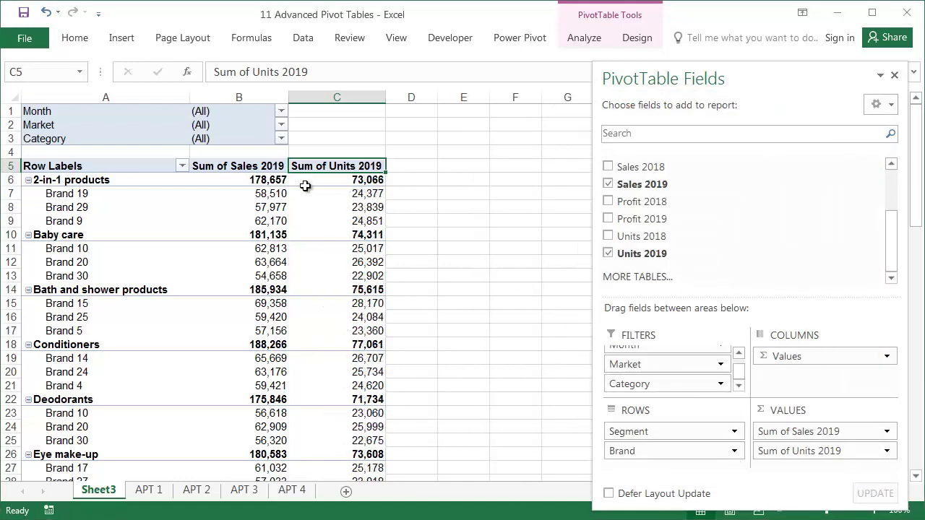
# Shorten the custom name of the Sum of Sales 2019 value field to "Sales 2019"
pyautogui.doubleClick(242, 168)
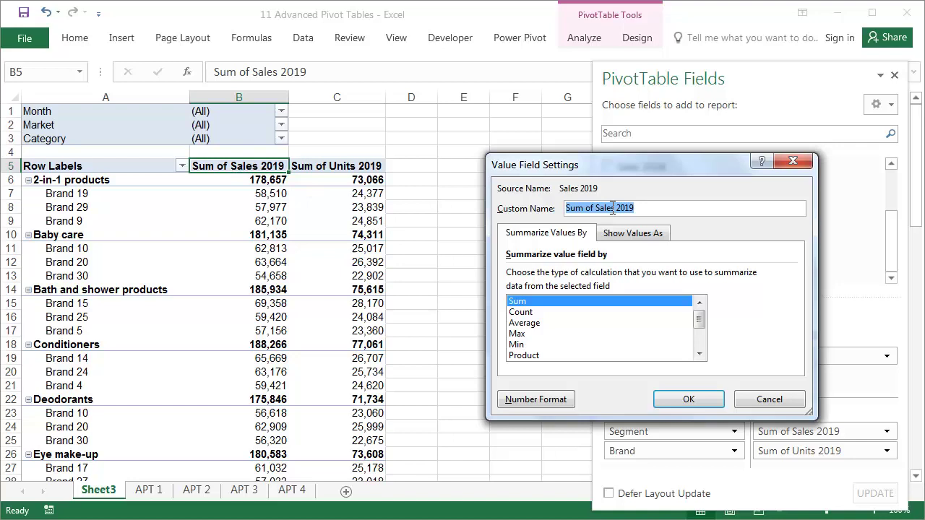
pyautogui.moveTo(599, 208); pyautogui.dragTo(537, 210)
pyautogui.write('S')
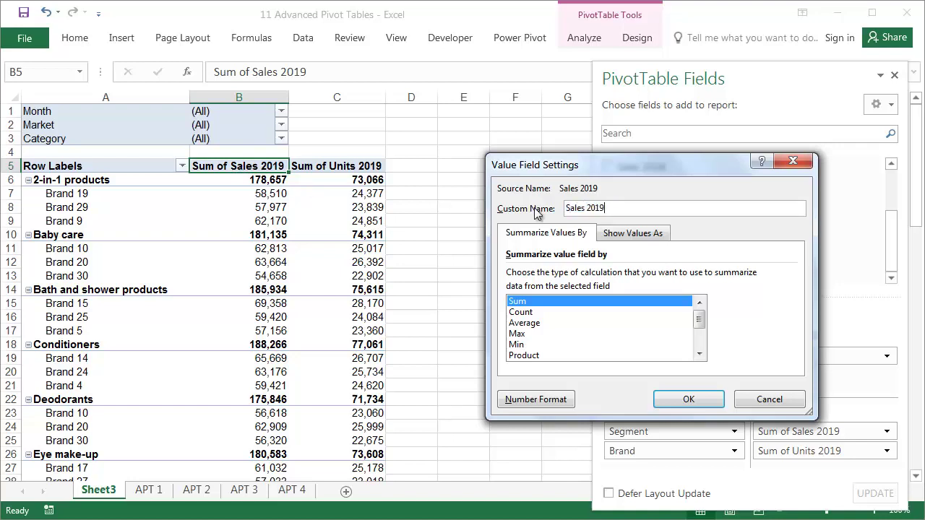
pyautogui.press('End')
pyautogui.click(671, 396)
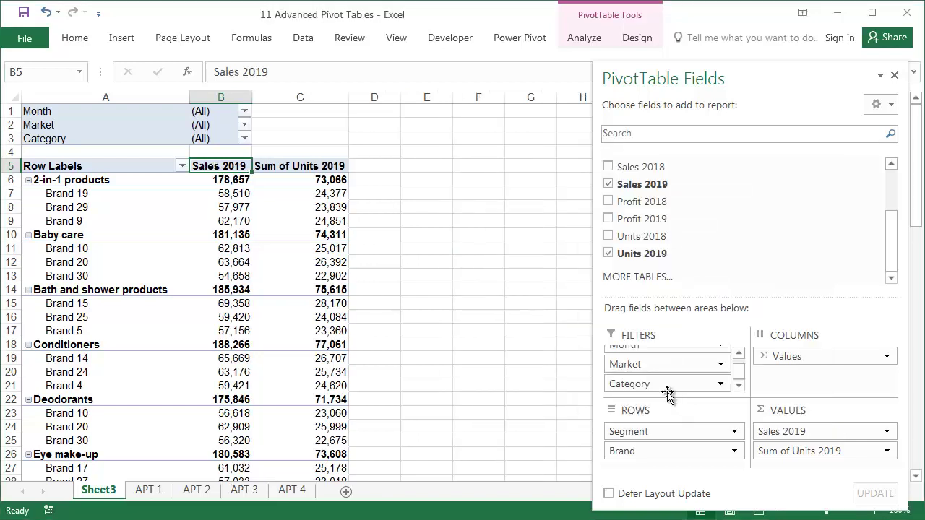
# Shorten the custom name of the Sum of Units 2019 value field to "Units 2019"
pyautogui.doubleClick(303, 168)
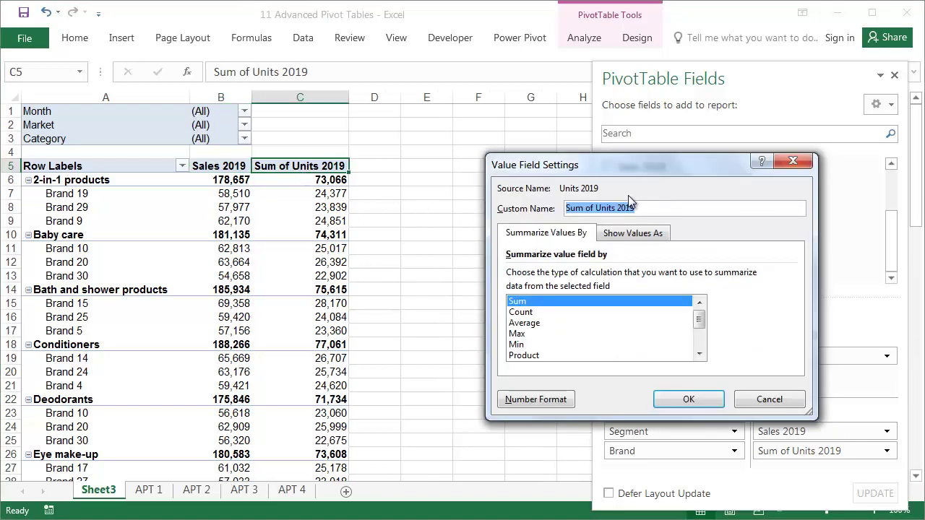
pyautogui.moveTo(597, 208); pyautogui.dragTo(546, 209)
pyautogui.press('BackSpace')
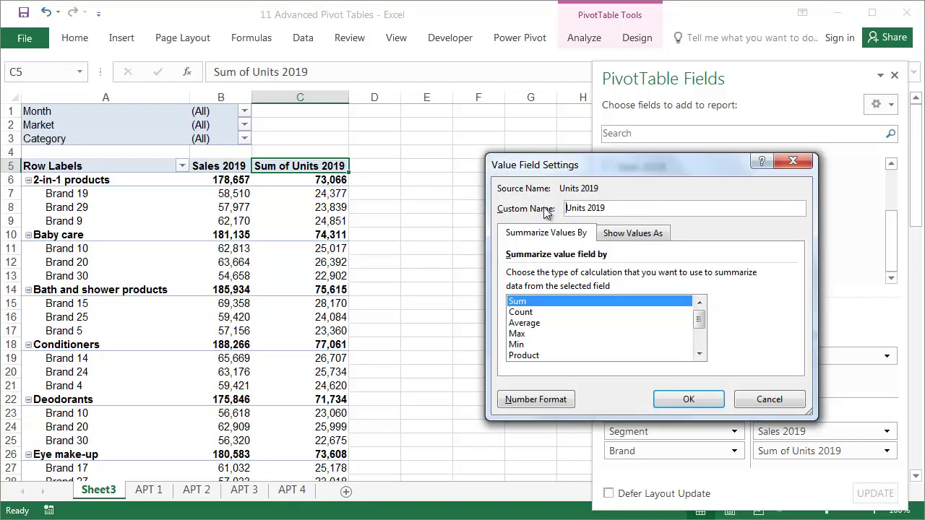
pyautogui.click(680, 400)
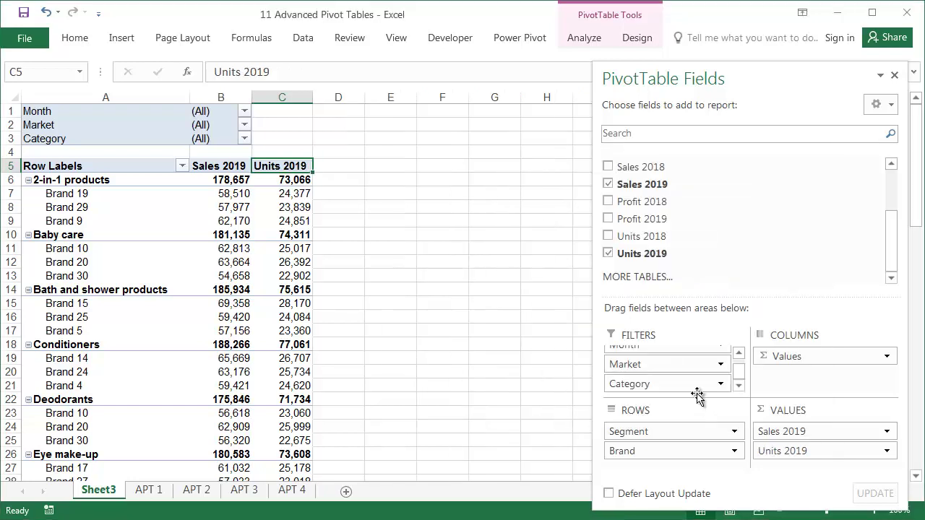
# Insert a calculated field named Field1 with the formula = 'Sales 2019'/ 'Sales 2018'-1
pyautogui.click(576, 38)
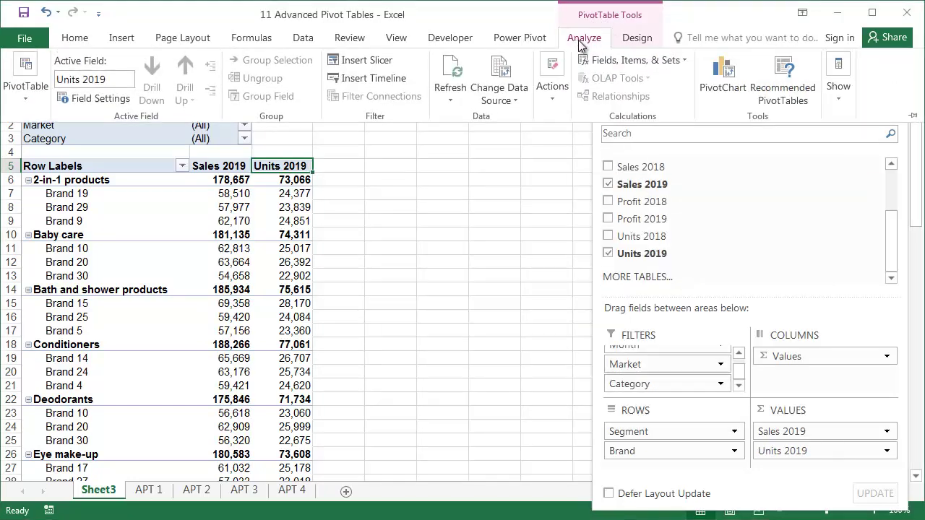
pyautogui.click(602, 58)
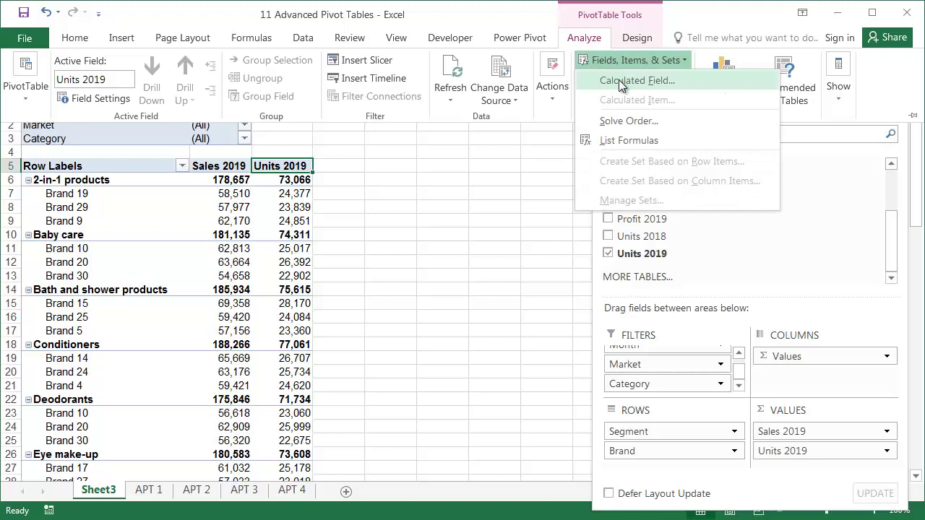
pyautogui.click(619, 79)
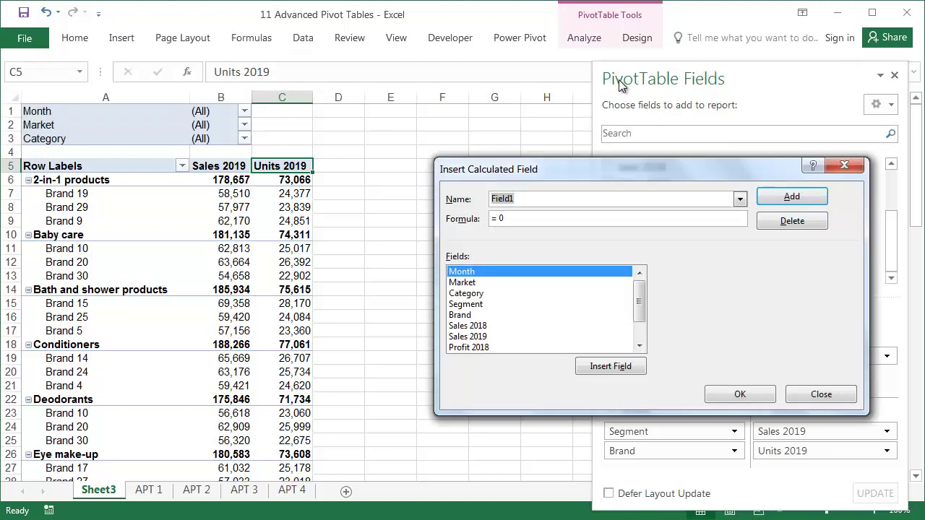
pyautogui.click(521, 220)
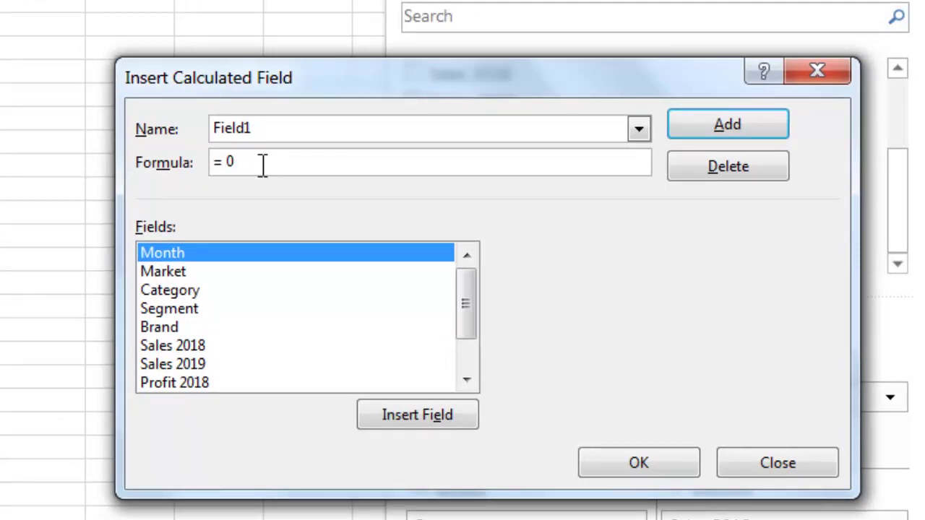
pyautogui.press('BackSpace')
pyautogui.click(201, 369)
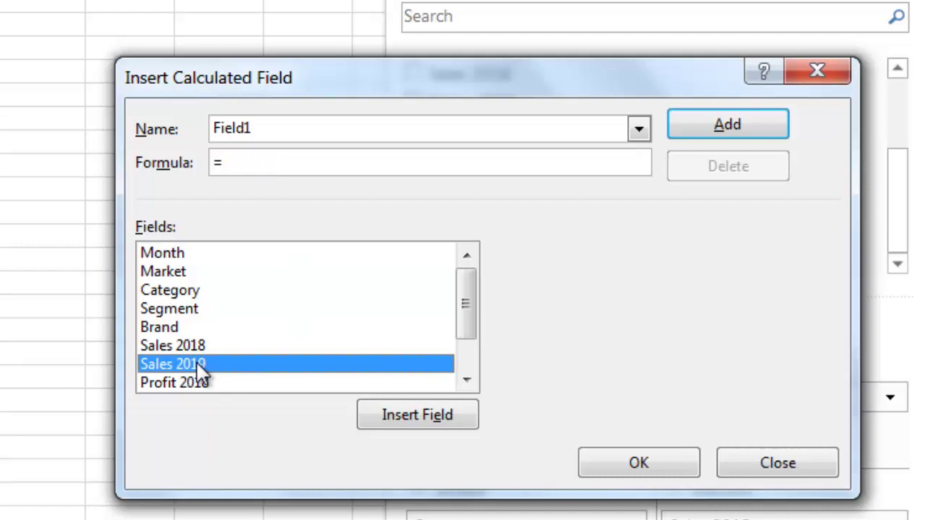
pyautogui.doubleClick(201, 368)
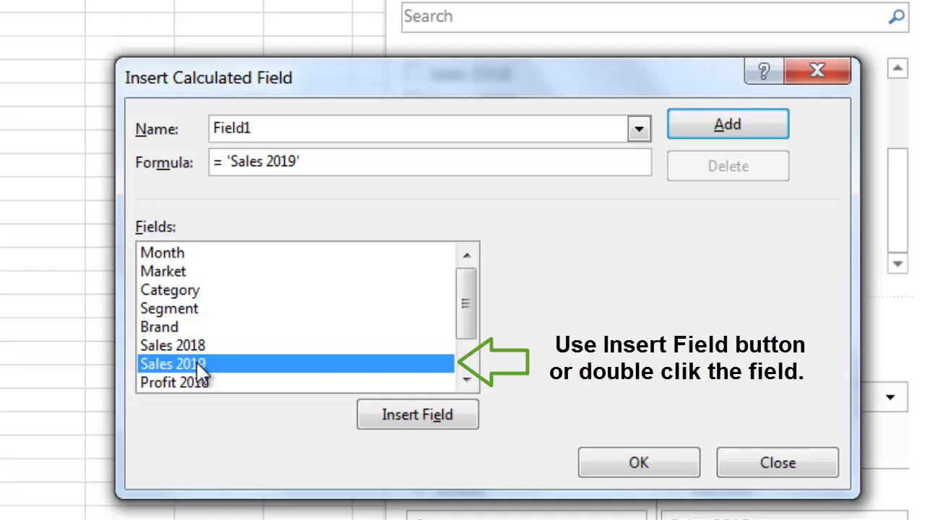
pyautogui.write('/')
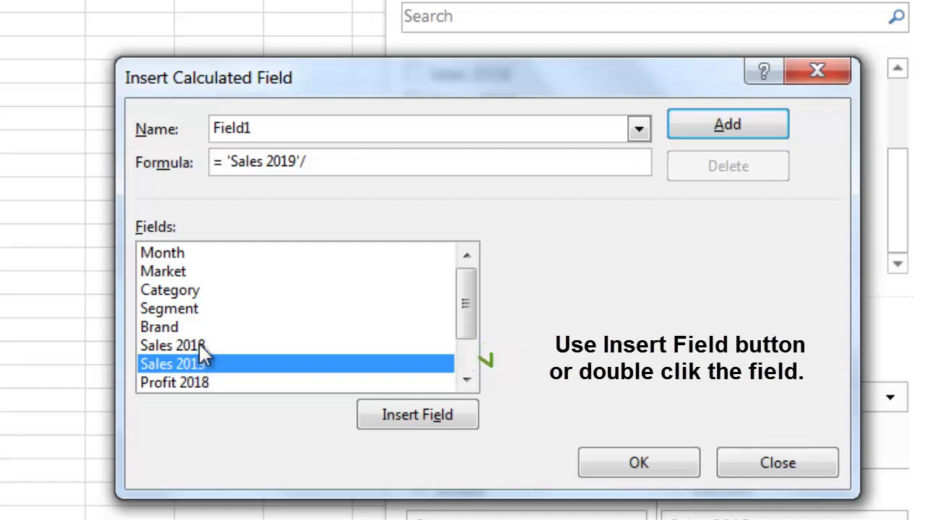
pyautogui.click(202, 347)
pyautogui.doubleClick(201, 349)
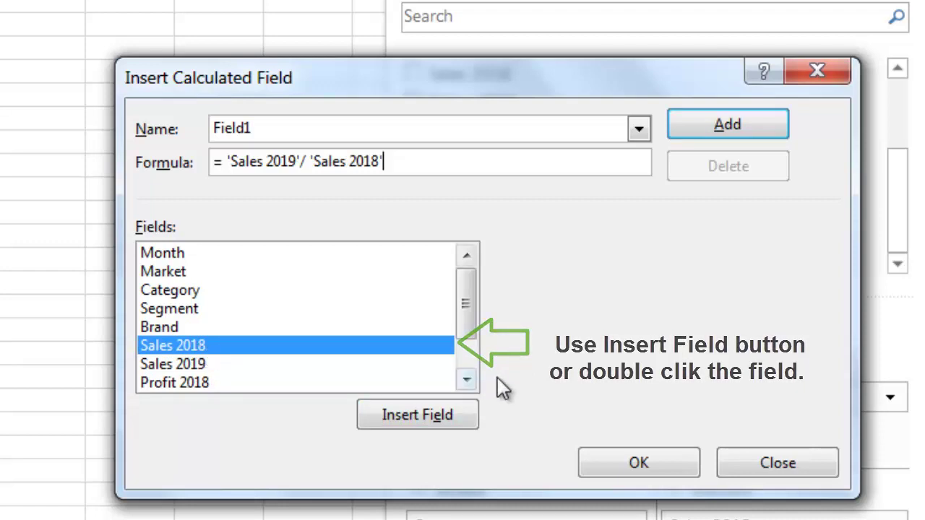
pyautogui.write('-1')
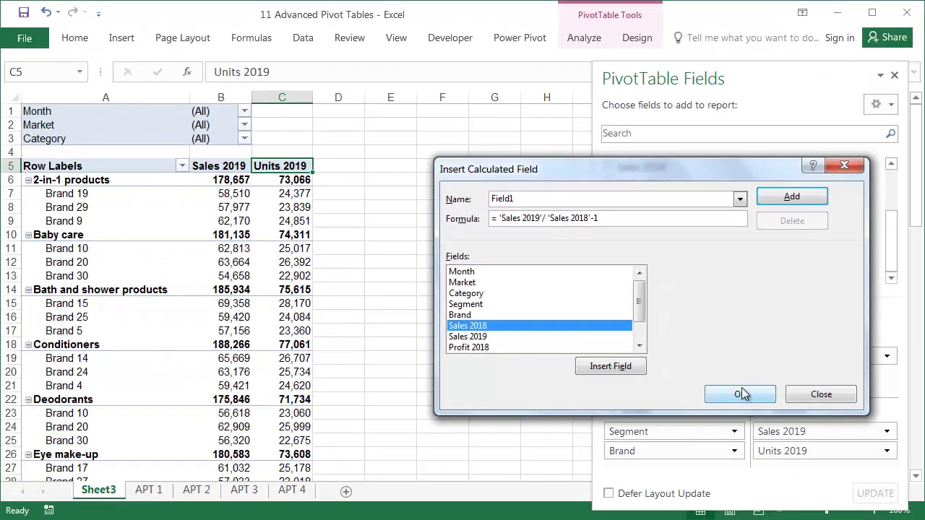
pyautogui.click(745, 396)
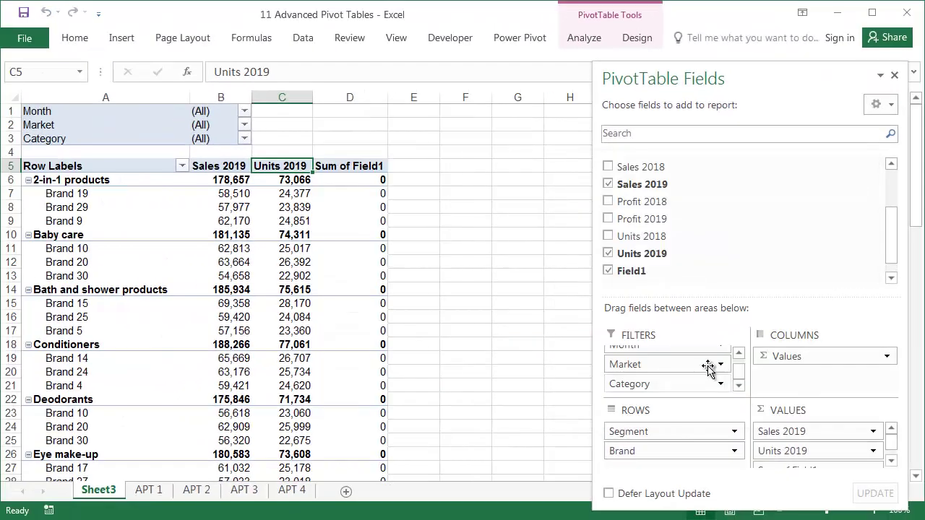
# Set the number format of the Sum of Field1 value field to Percentage
pyautogui.doubleClick(371, 165)
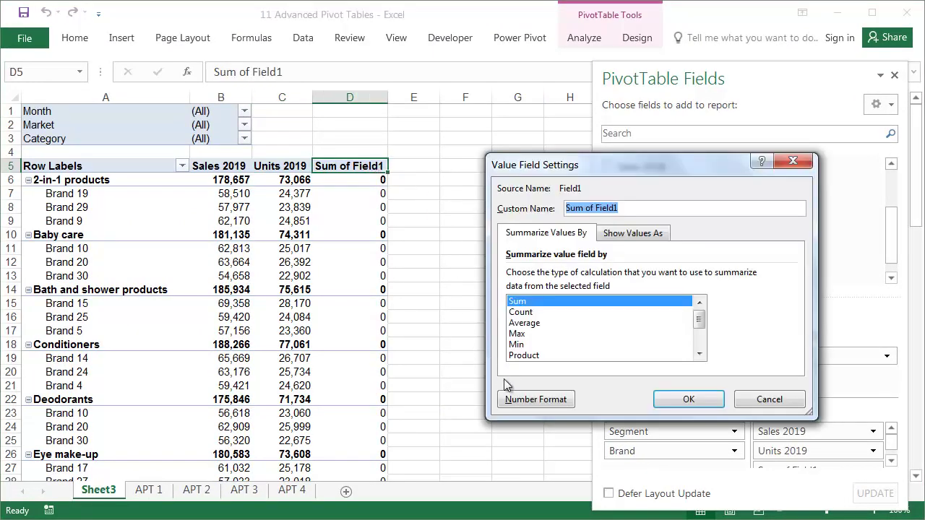
pyautogui.click(531, 400)
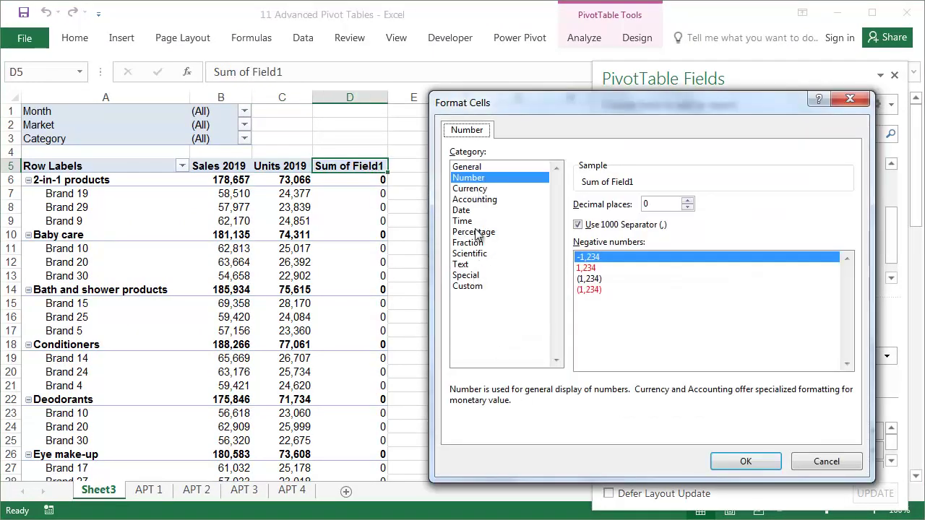
pyautogui.click(477, 232)
pyautogui.click(744, 460)
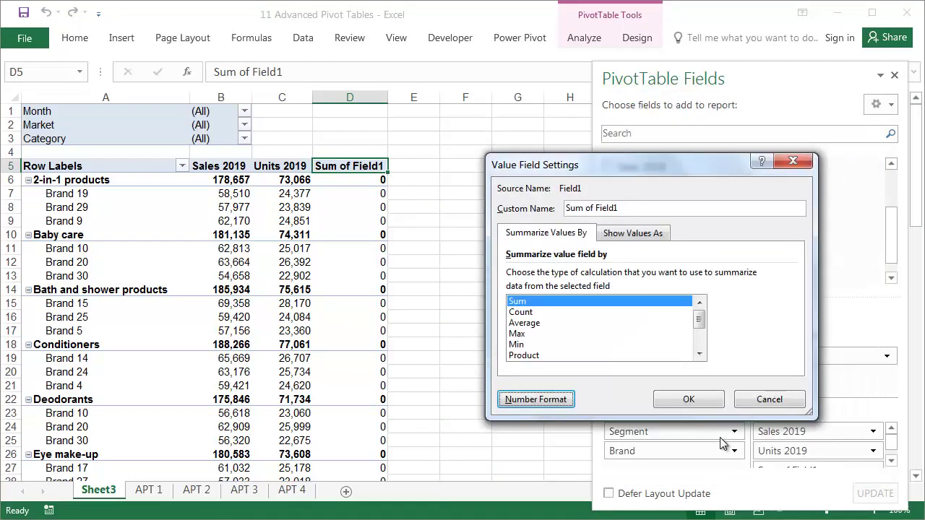
# Set the custom name of the Sum of Field1 value field to "Sales Change" and apply its settings
pyautogui.moveTo(620, 209); pyautogui.dragTo(569, 209)
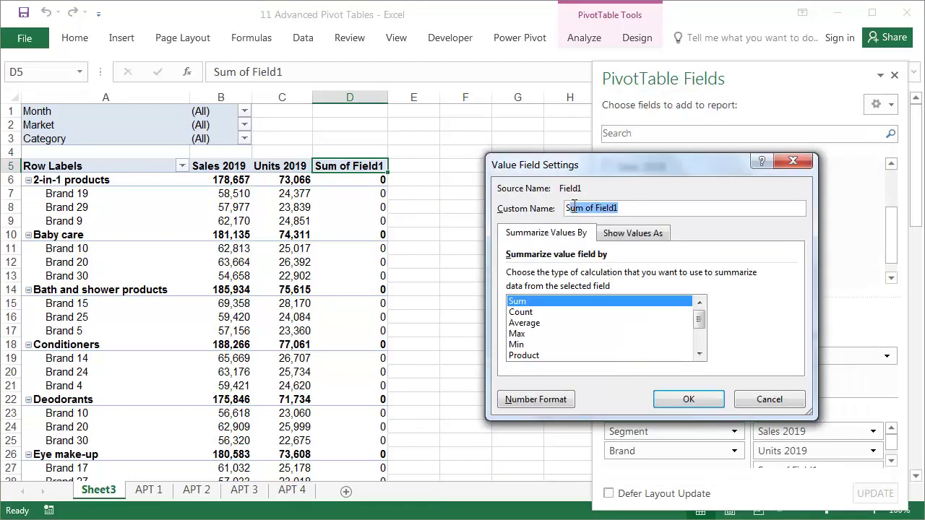
pyautogui.write('Sales Change')
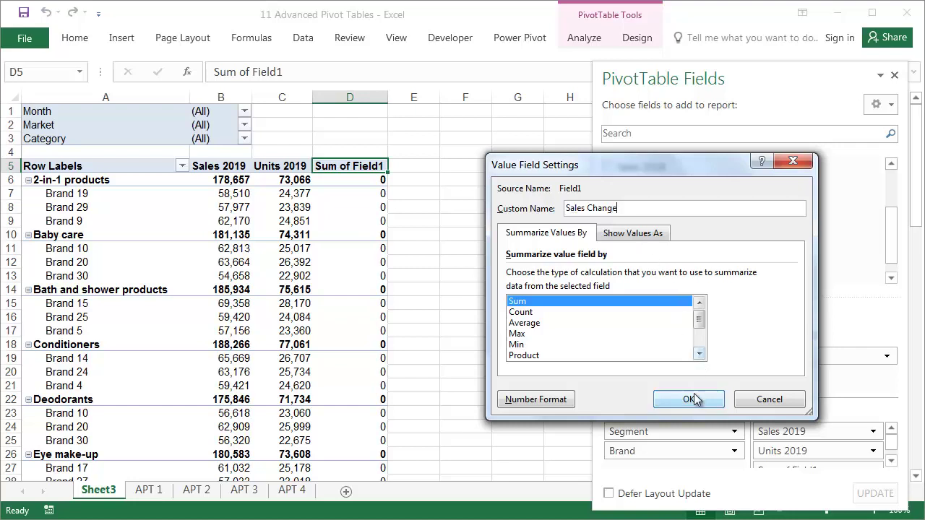
pyautogui.click(694, 396)
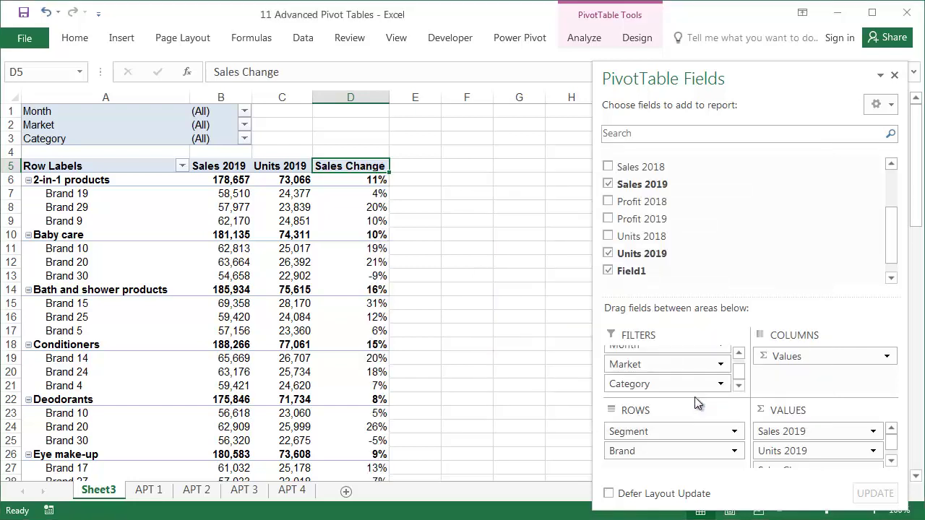
# Turn on text wrapping for the whole pivot table header row 5
pyautogui.click(10, 166)
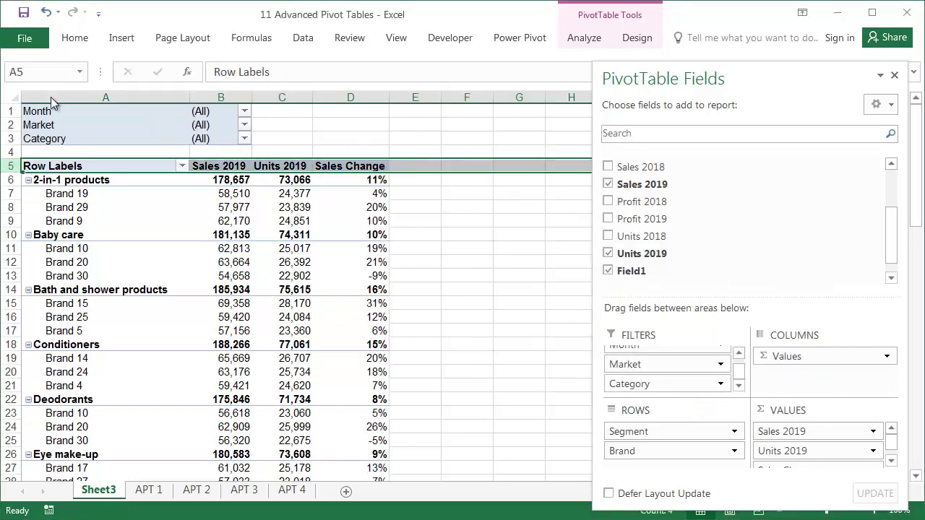
pyautogui.click(76, 40)
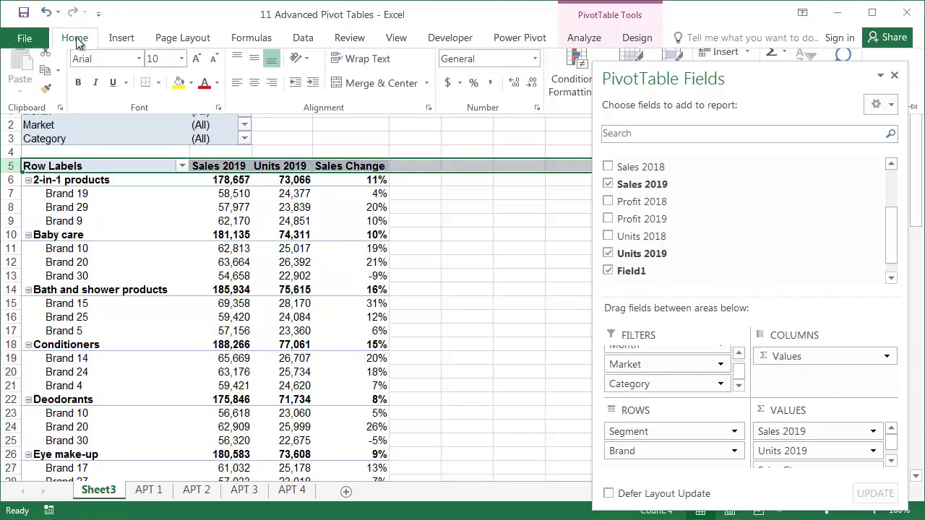
pyautogui.click(351, 69)
# Split the Sales Change header in D5 onto two lines with a line break between "Sales" and "Change"
pyautogui.click(351, 166)
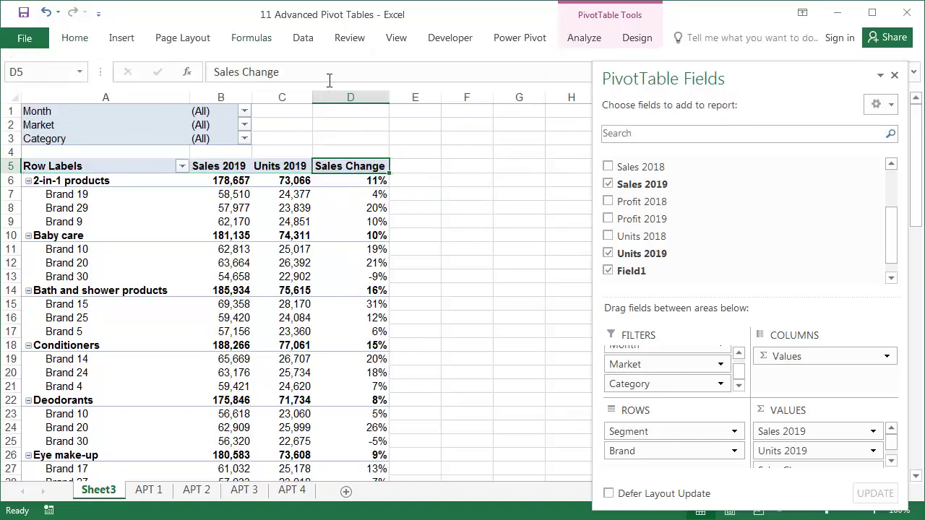
pyautogui.click(246, 72)
pyautogui.hotkey('alt', 'Return')
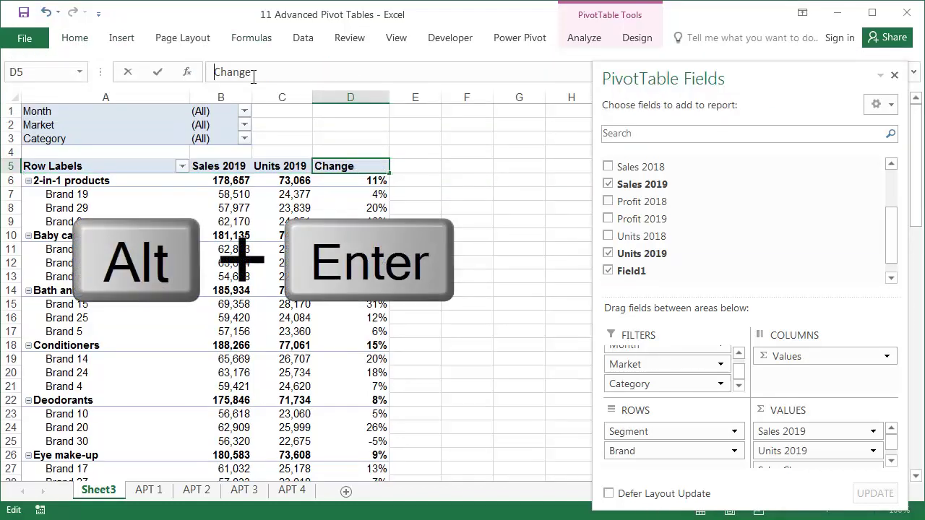
pyautogui.press('Return')
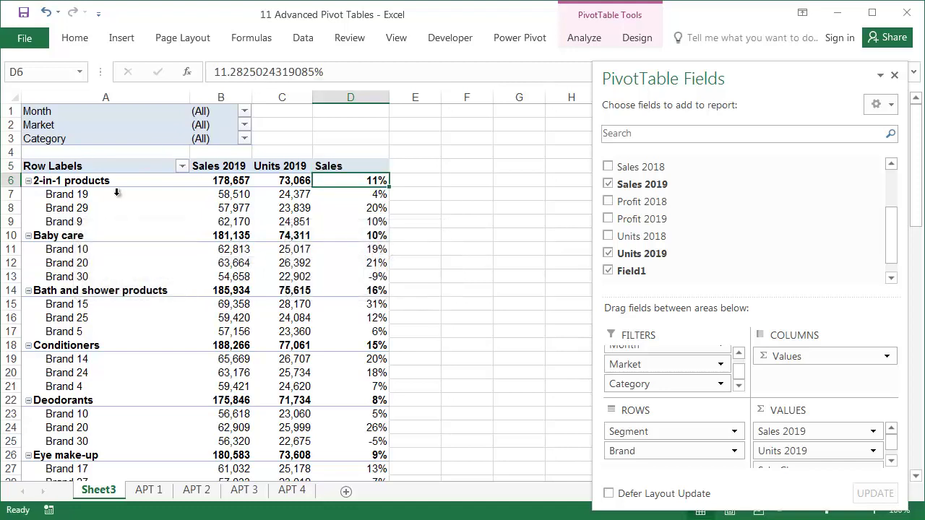
# Heighten row 5 to fit two header lines and move the Sales Change column between Sales 2019 and Units 2019
pyautogui.moveTo(15, 174); pyautogui.dragTo(14, 189)
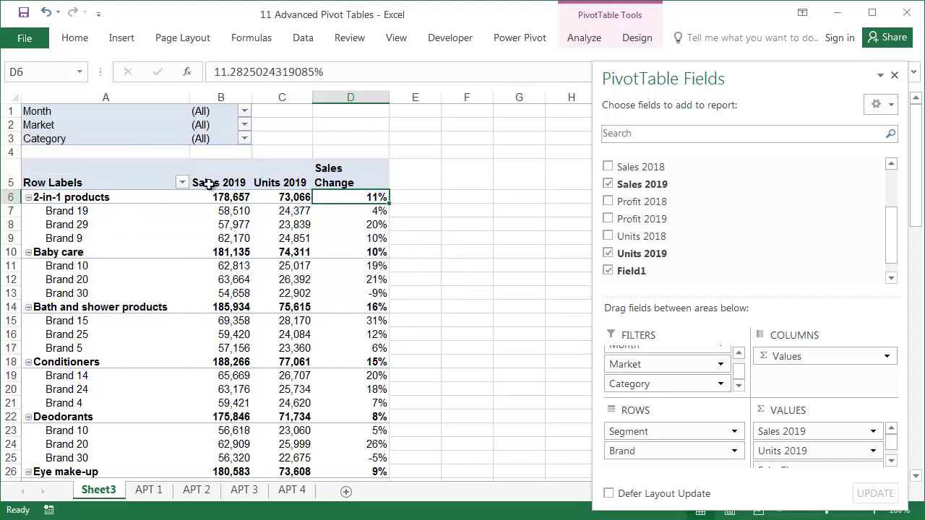
pyautogui.click(350, 181)
pyautogui.moveTo(316, 180); pyautogui.dragTo(252, 184)
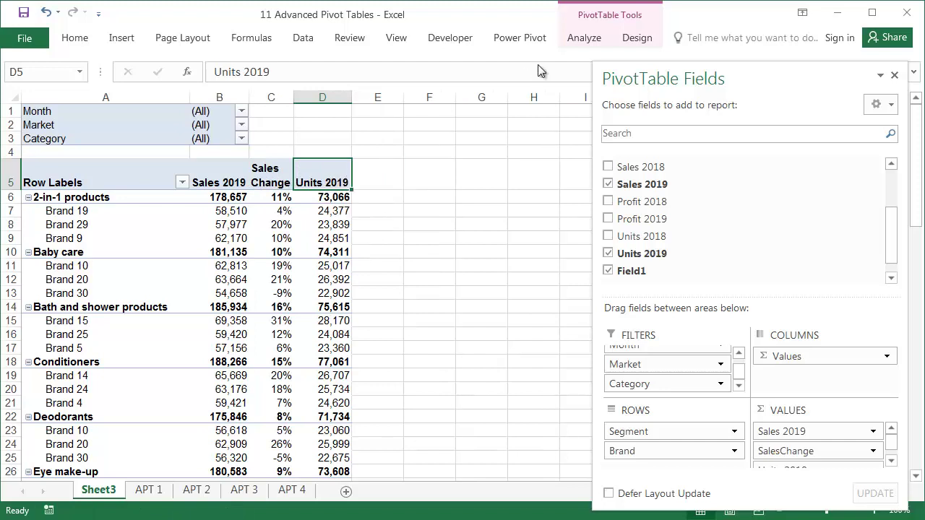
# Insert a calculated field named Field2 with the formula = 'Units 2019'/ 'Units 2018'-1
pyautogui.click(580, 41)
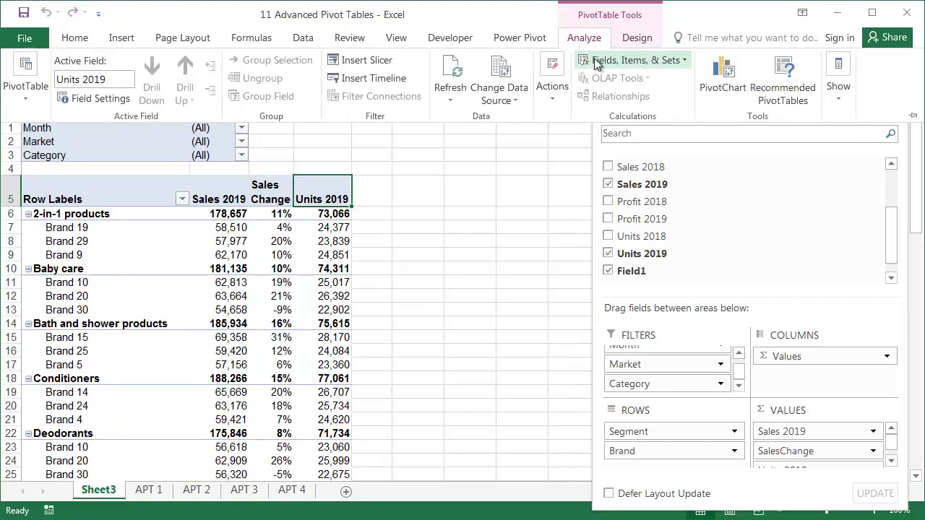
pyautogui.click(629, 60)
pyautogui.click(614, 81)
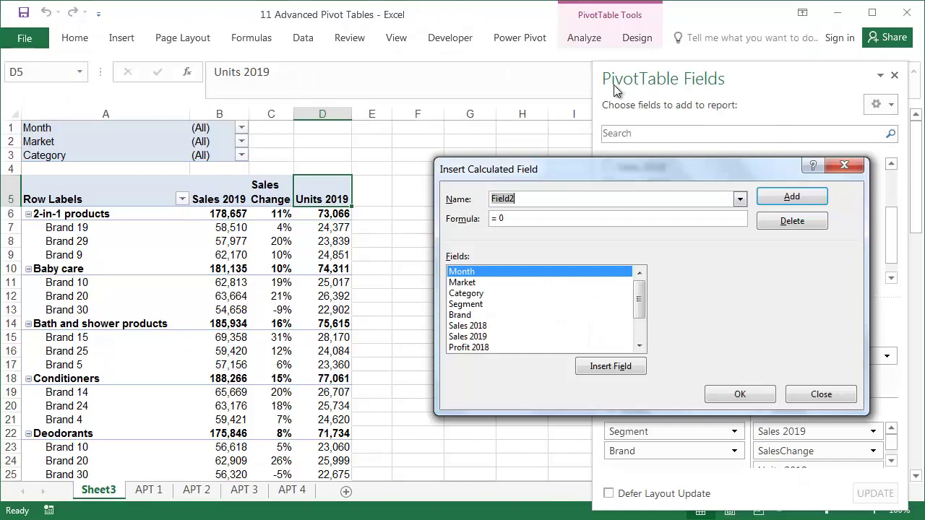
pyautogui.click(526, 219)
pyautogui.press('BackSpace')
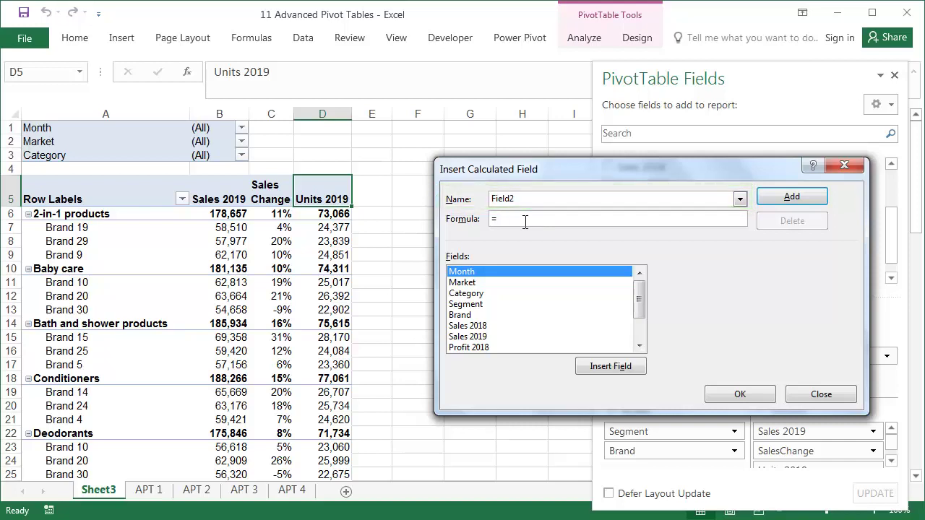
pyautogui.moveTo(639, 300); pyautogui.dragTo(639, 320)
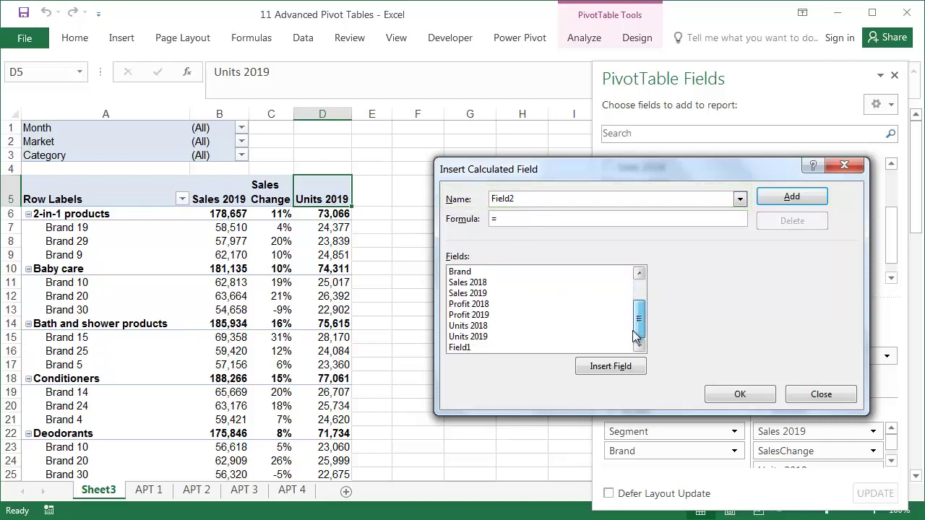
pyautogui.doubleClick(477, 337)
pyautogui.write('/')
pyautogui.doubleClick(483, 326)
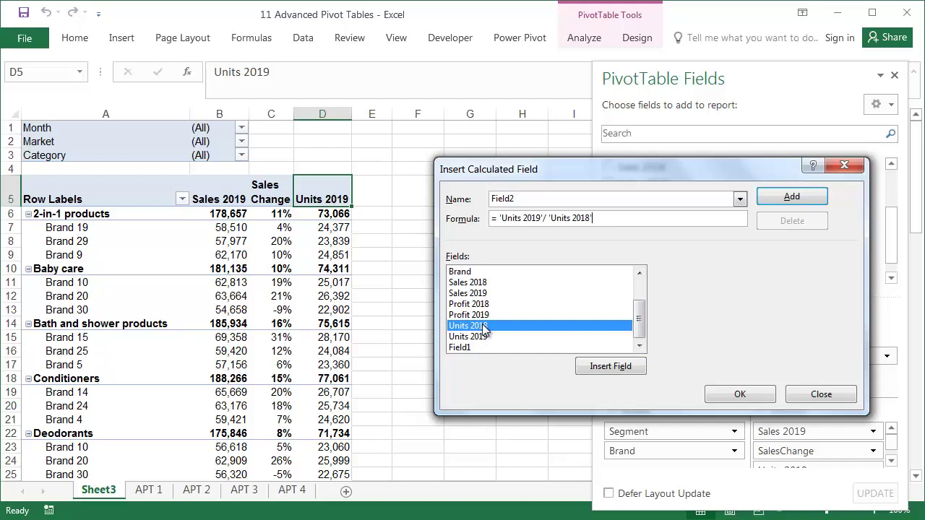
pyautogui.click(736, 394)
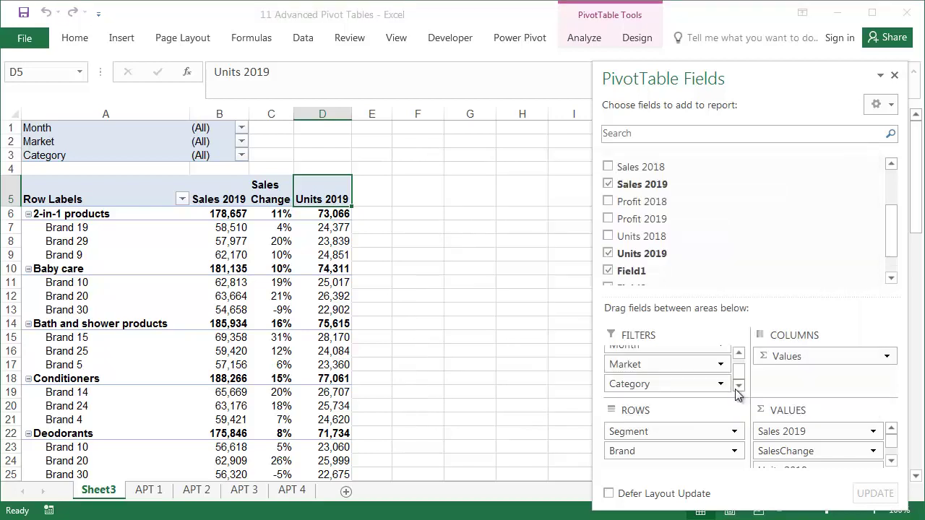
# Set the number format of the Sum of Field2 value field to Percentage with 0 decimal places
pyautogui.doubleClick(410, 199)
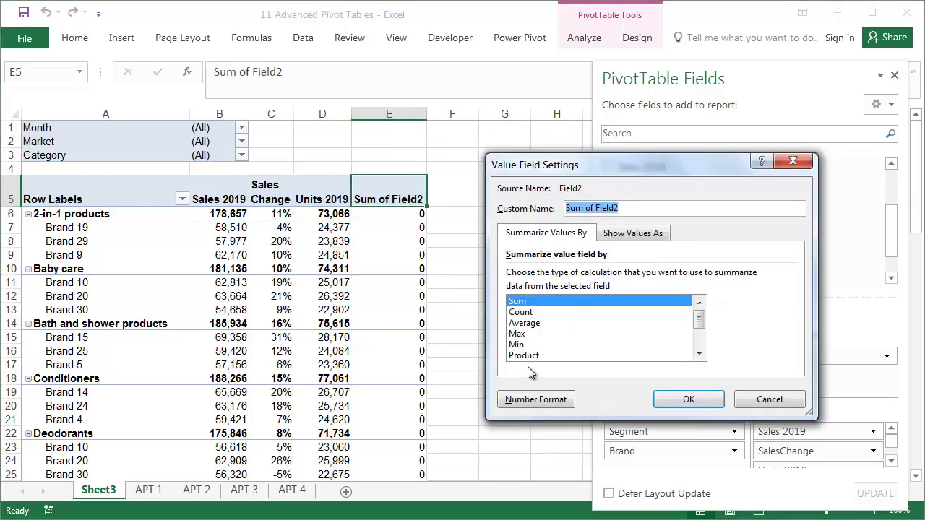
pyautogui.click(531, 397)
pyautogui.click(480, 232)
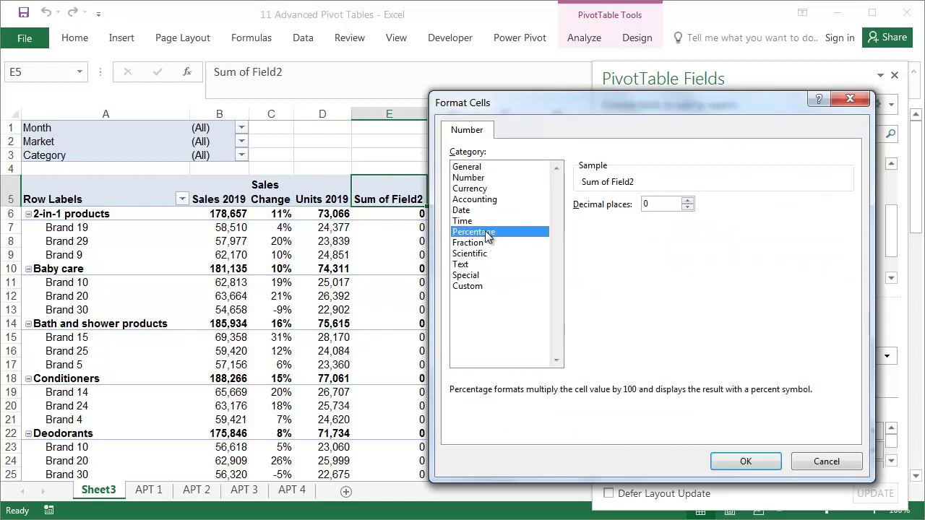
pyautogui.click(723, 461)
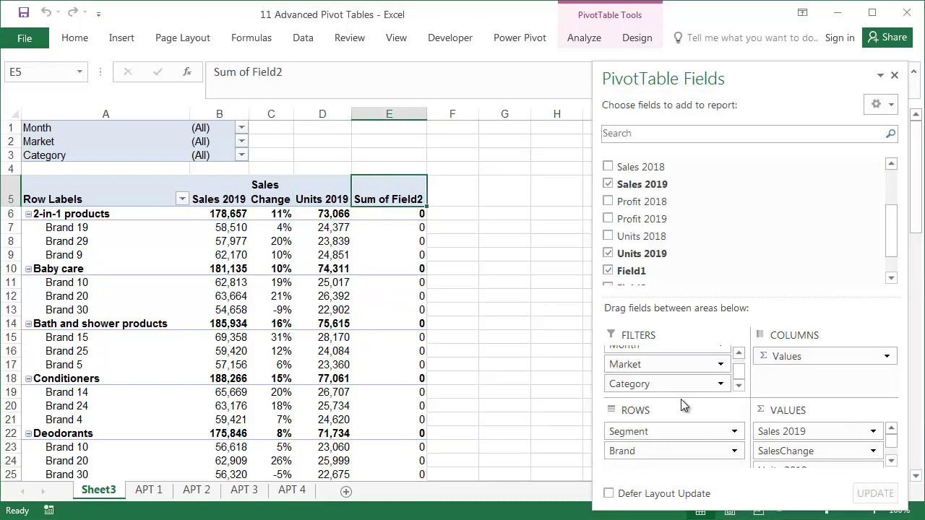
# Rename the Sum of Field2 header in E5 to "Units" and "Change" separated by a line break
pyautogui.moveTo(284, 70); pyautogui.dragTo(214, 71)
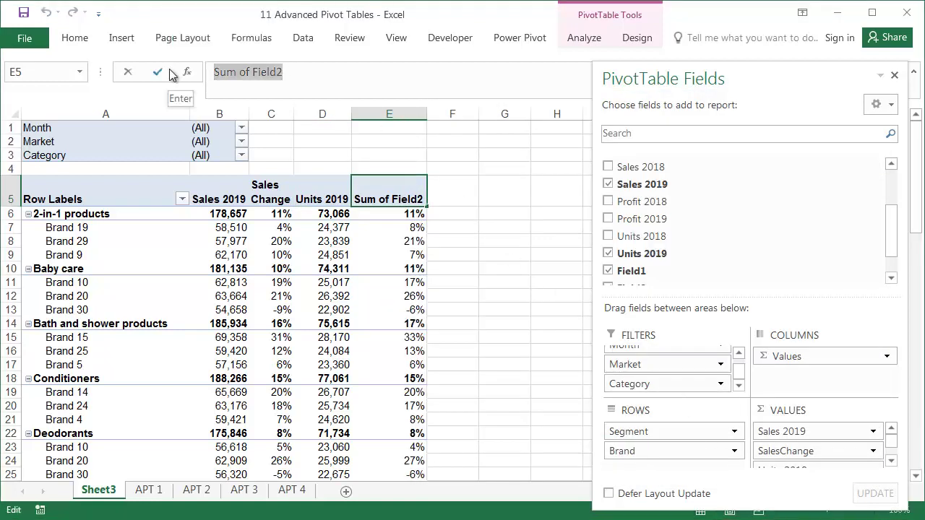
pyautogui.write('Units')
pyautogui.hotkey('alt', 'Return')
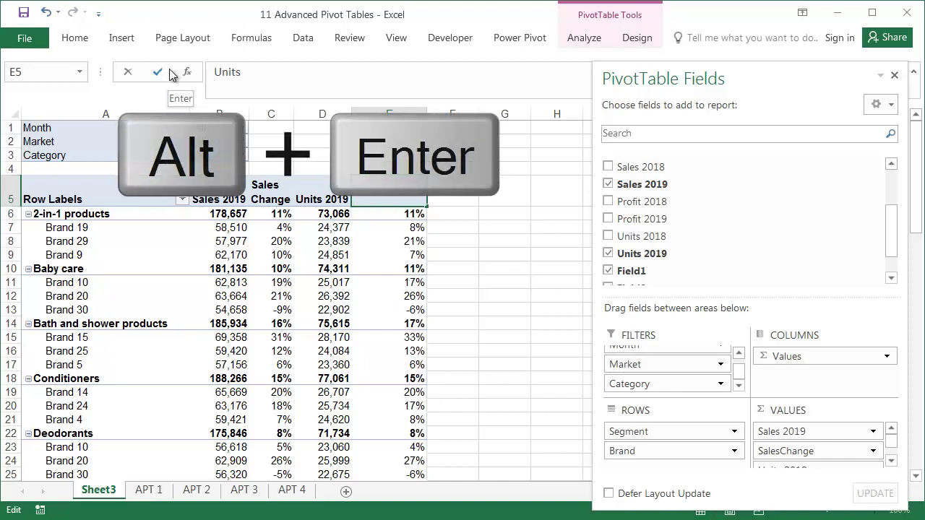
pyautogui.write('Change')
pyautogui.press('Return')
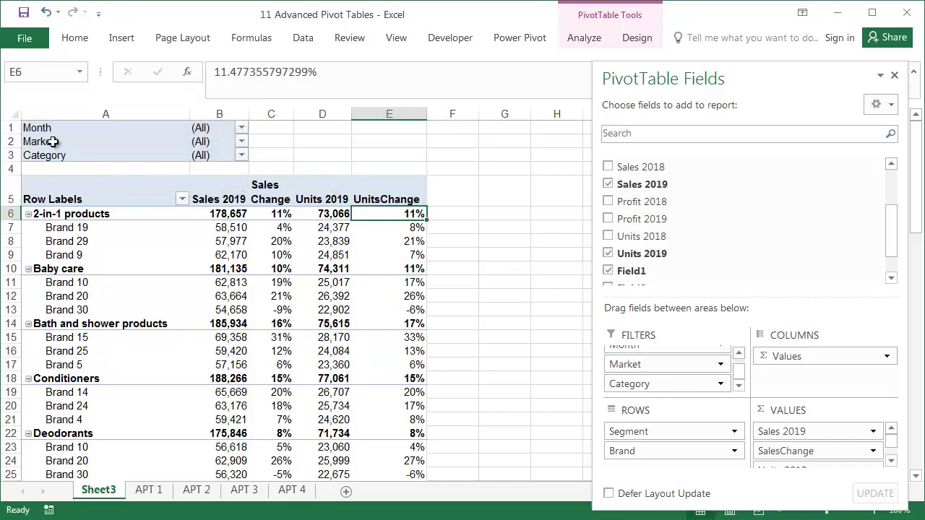
# Reapply Wrap Text to header row 5 and narrow column E to fit the two-line Units Change header
pyautogui.click(10, 194)
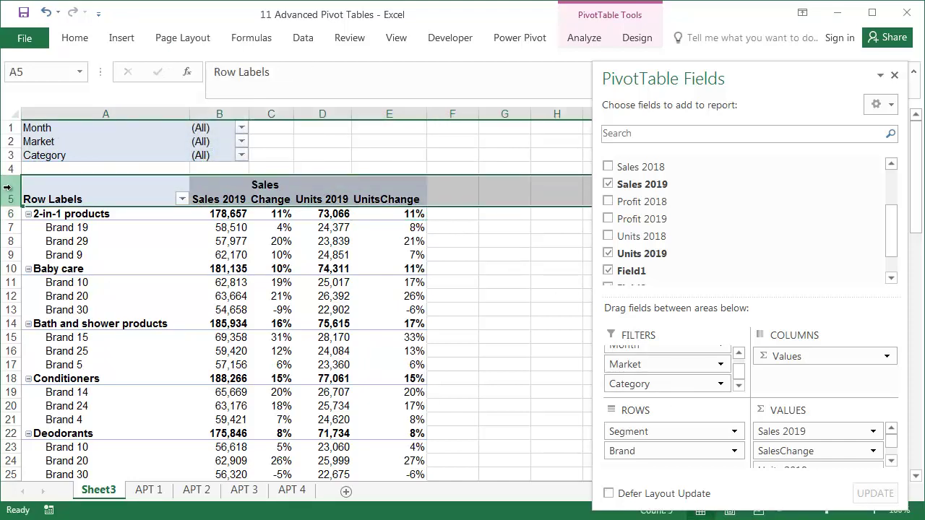
pyautogui.click(75, 37)
pyautogui.click(361, 69)
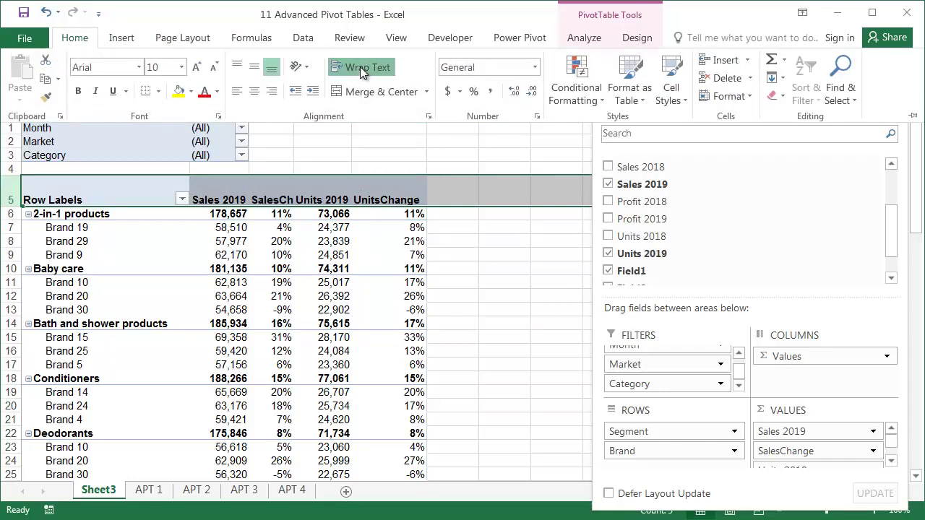
pyautogui.click(360, 67)
pyautogui.hotkey('ctrl', 'F1')
pyautogui.click(462, 190)
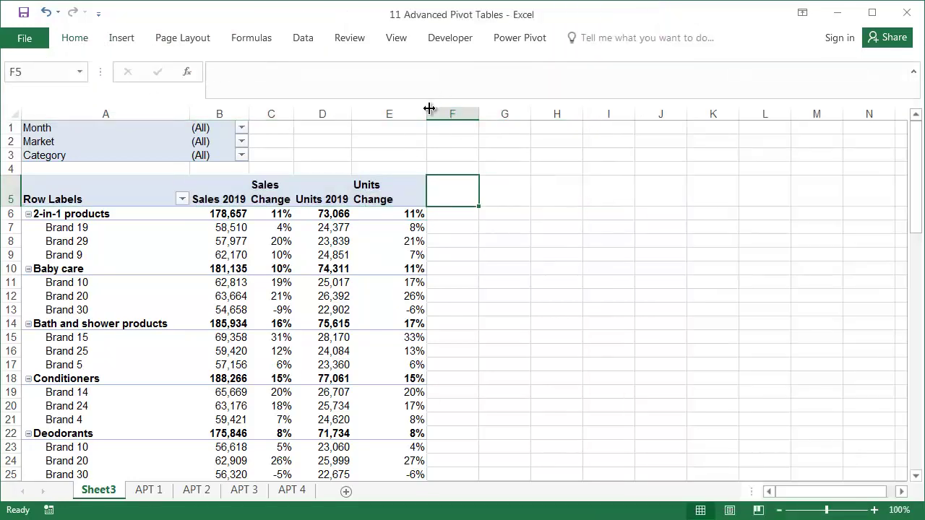
pyautogui.moveTo(429, 109); pyautogui.dragTo(397, 109)
# Insert a calculated field with the formula = 'Profit 2019'/ 'Sales 2019', keeping the suggested field name
pyautogui.click(383, 192)
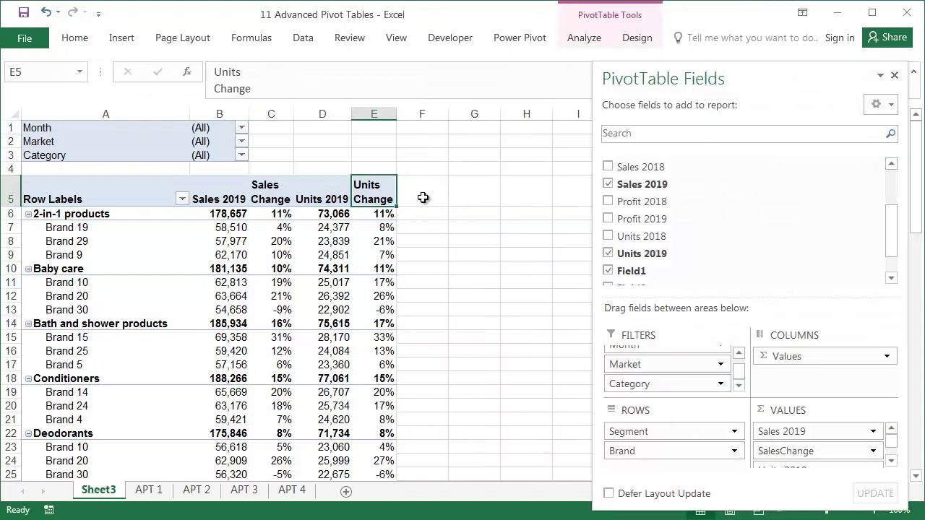
pyautogui.click(584, 39)
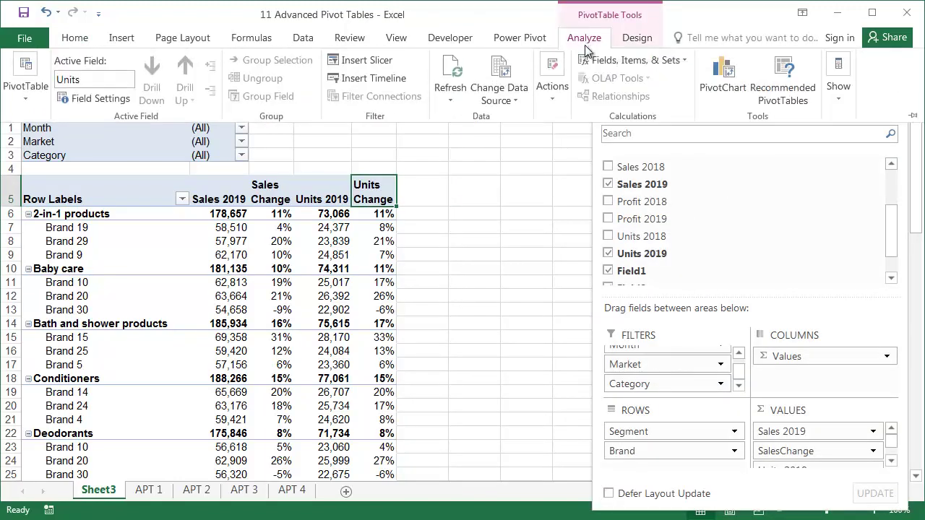
pyautogui.click(623, 61)
pyautogui.click(618, 80)
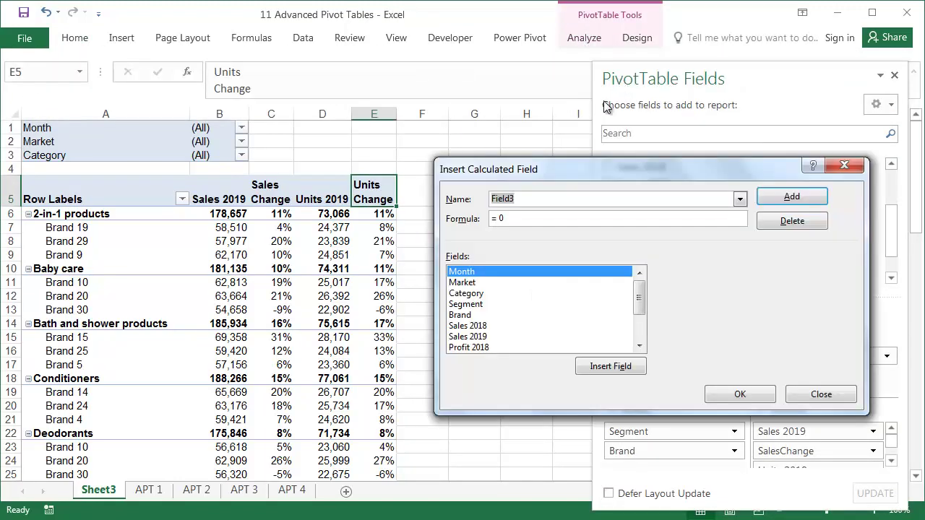
pyautogui.click(530, 221)
pyautogui.press('BackSpace')
pyautogui.click(639, 322)
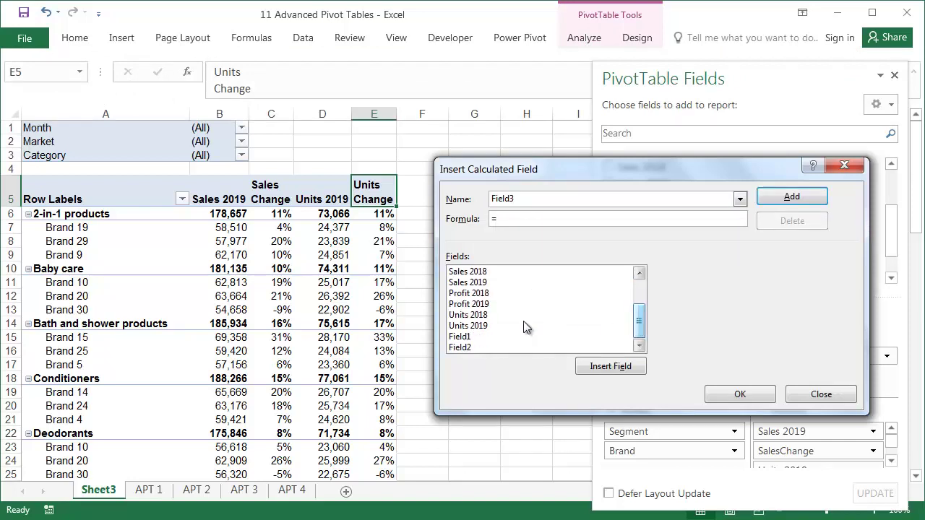
pyautogui.doubleClick(478, 304)
pyautogui.write('/')
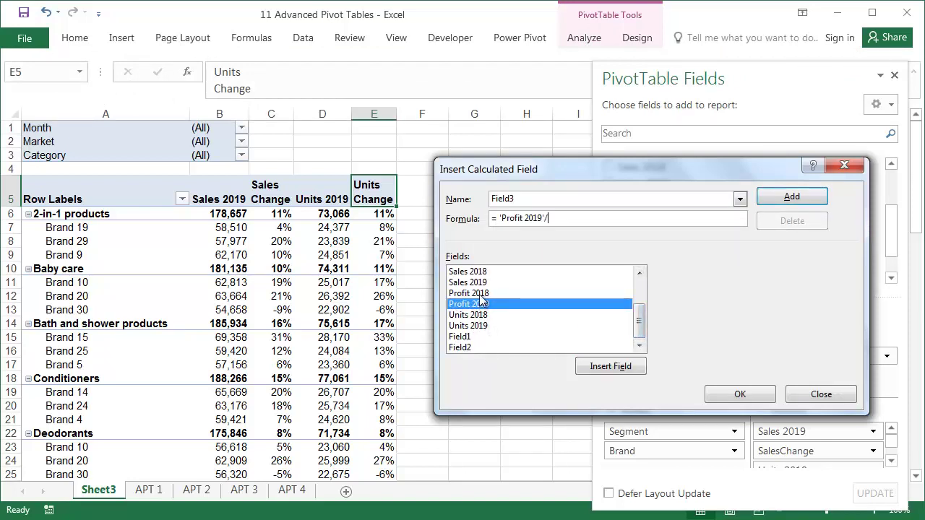
pyautogui.doubleClick(481, 284)
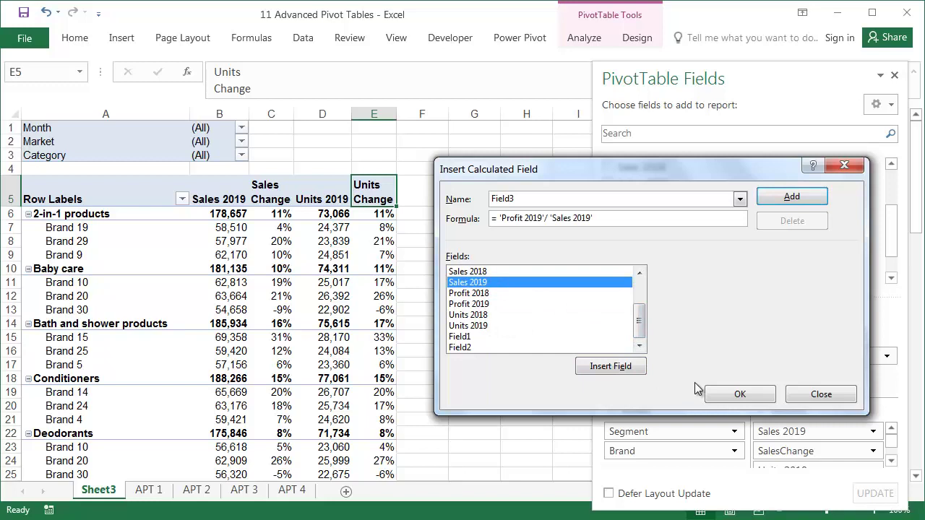
pyautogui.click(727, 392)
# Set the number format of the Sum of Field3 value field to Percentage with 0 decimal places
pyautogui.doubleClick(437, 185)
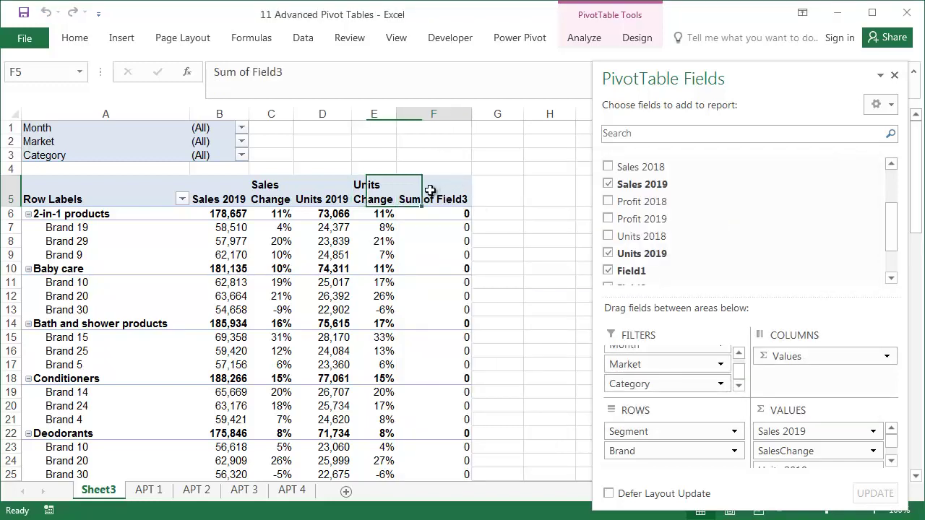
pyautogui.click(540, 400)
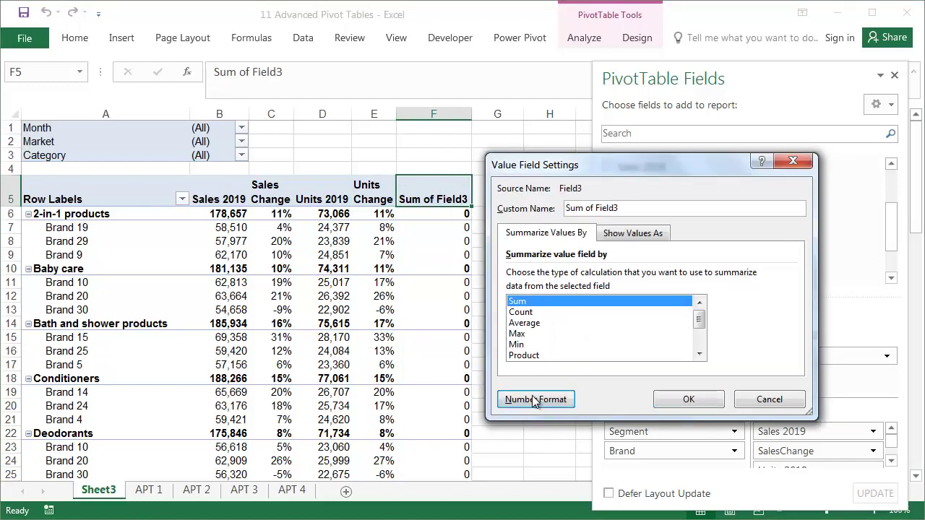
pyautogui.click(476, 232)
pyautogui.click(744, 461)
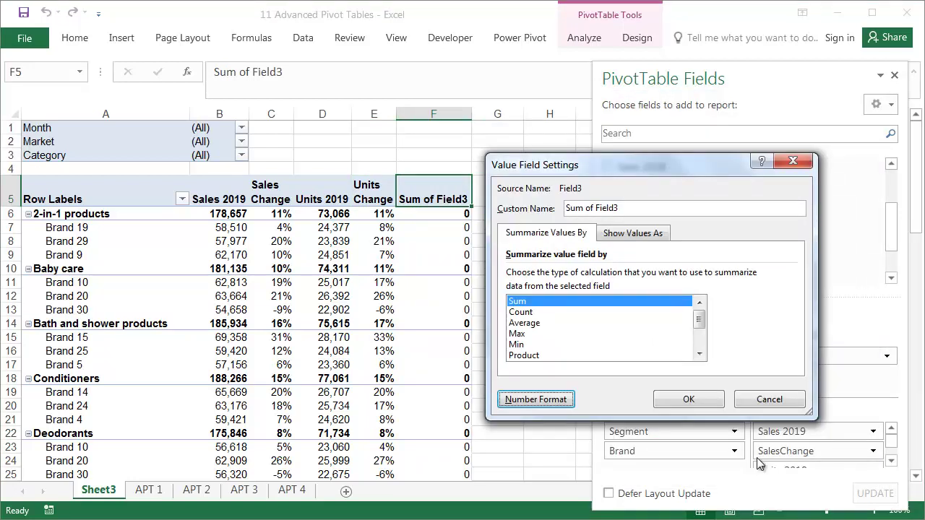
pyautogui.click(705, 398)
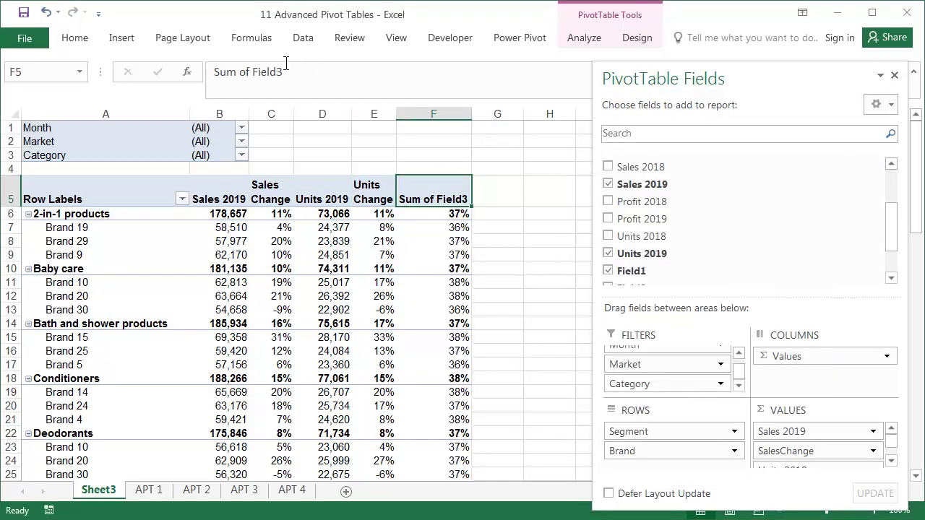
# Rename the Sum of Field3 header in F5 to "DP% 2019" and narrow column F to fit it
pyautogui.moveTo(285, 71); pyautogui.dragTo(157, 72)
pyautogui.write('DP')
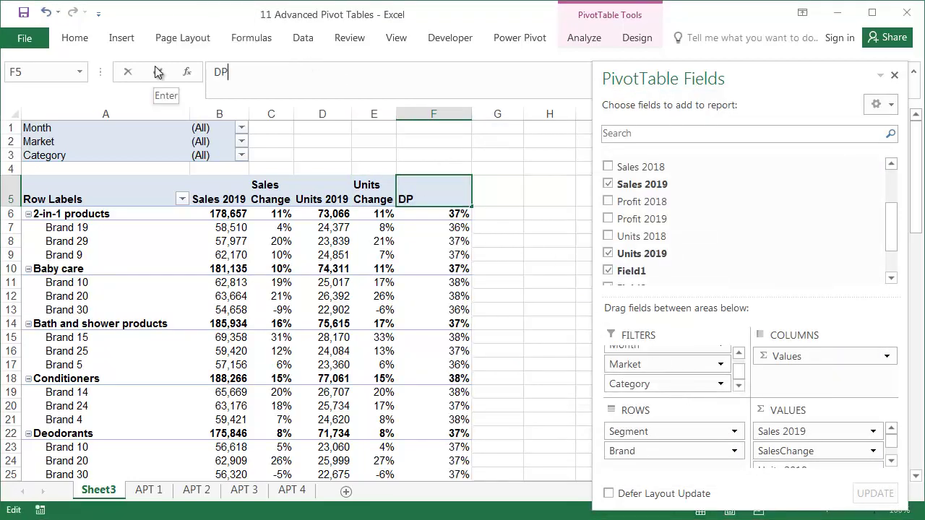
pyautogui.write('% 2019')
pyautogui.press('Return')
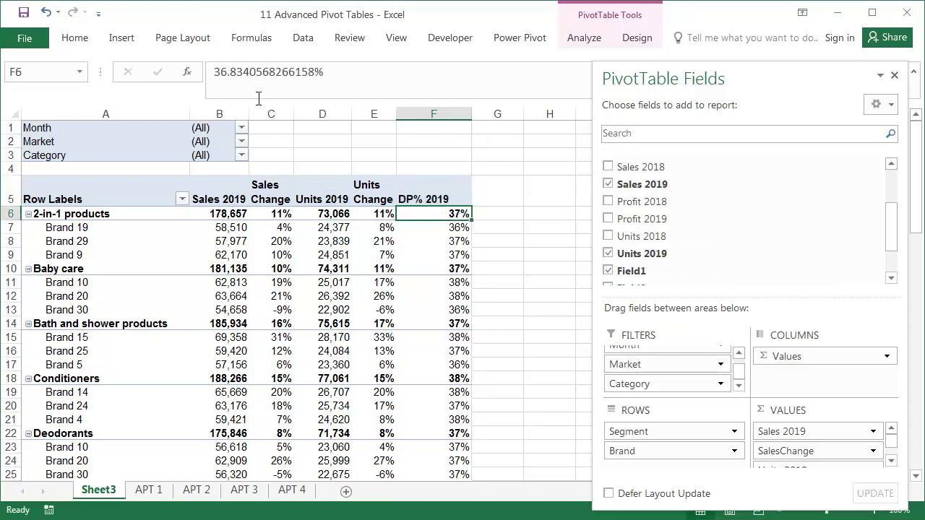
pyautogui.moveTo(471, 114); pyautogui.dragTo(452, 114)
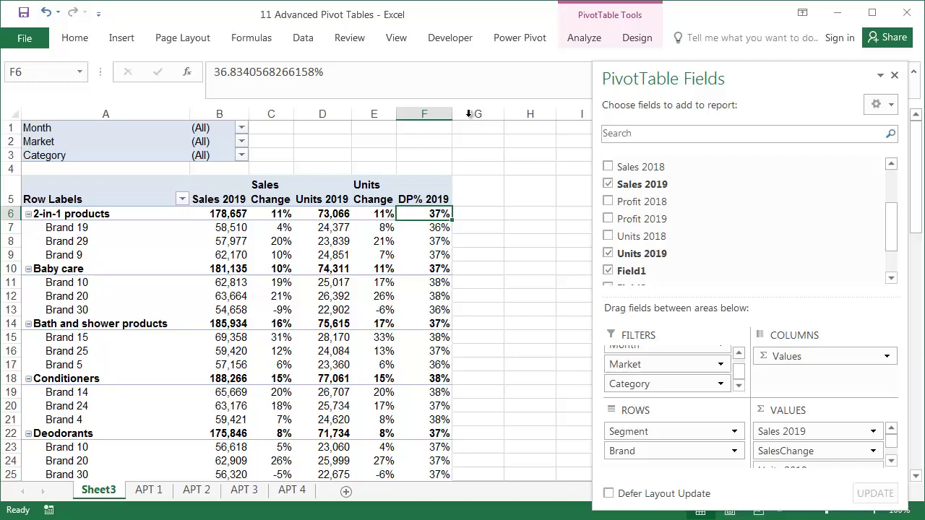
# Insert a calculated field with the formula = Field3- 'Profit 2018'/ 'Sales 2018', keeping the suggested field name
pyautogui.click(578, 39)
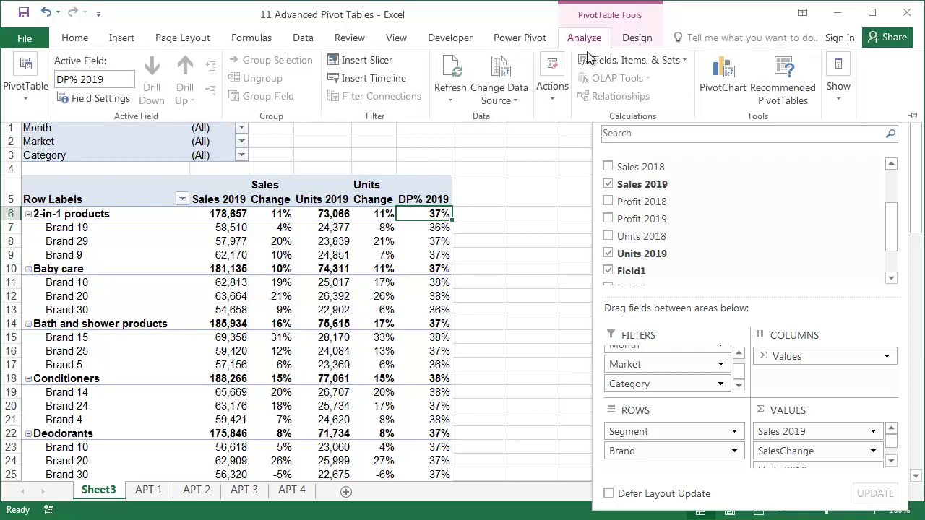
pyautogui.click(607, 61)
pyautogui.click(616, 80)
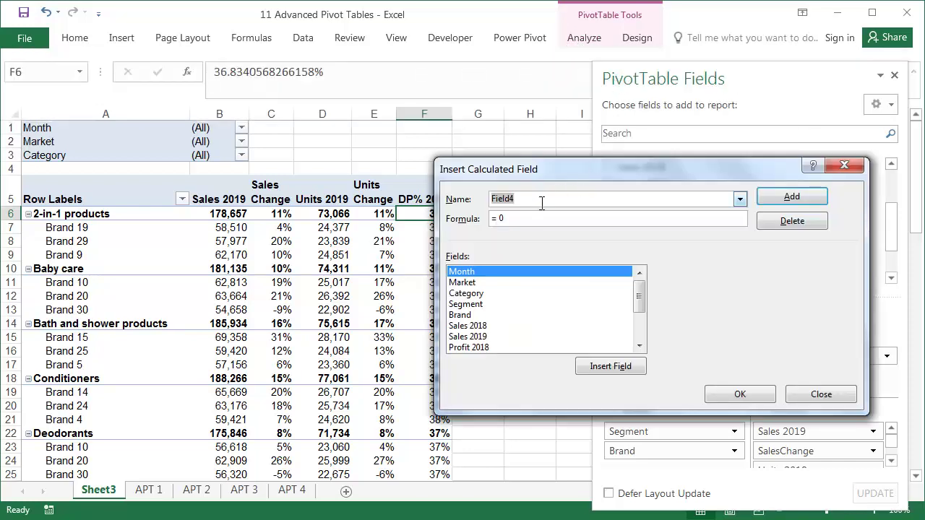
pyautogui.click(516, 219)
pyautogui.press('BackSpace')
pyautogui.scroll(-2, 648, 292)
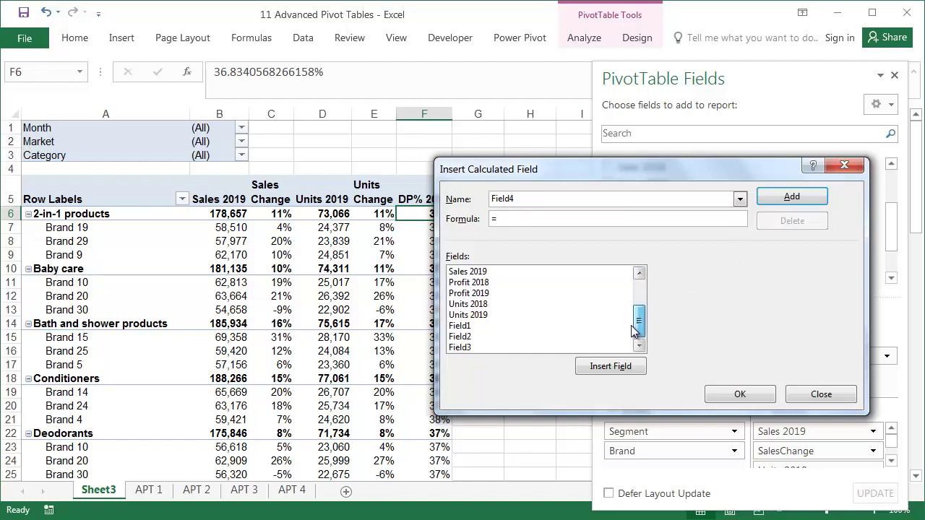
pyautogui.doubleClick(467, 347)
pyautogui.write('-')
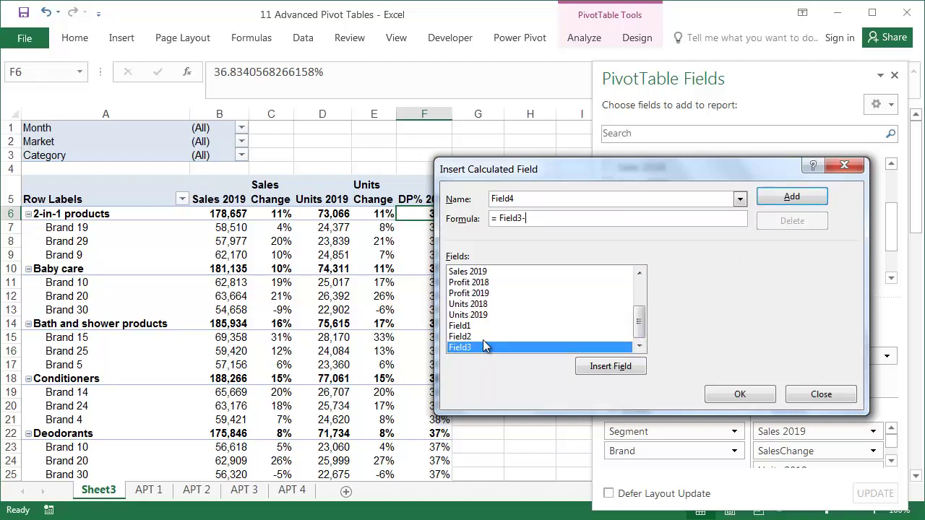
pyautogui.click(478, 284)
pyautogui.doubleClick(478, 287)
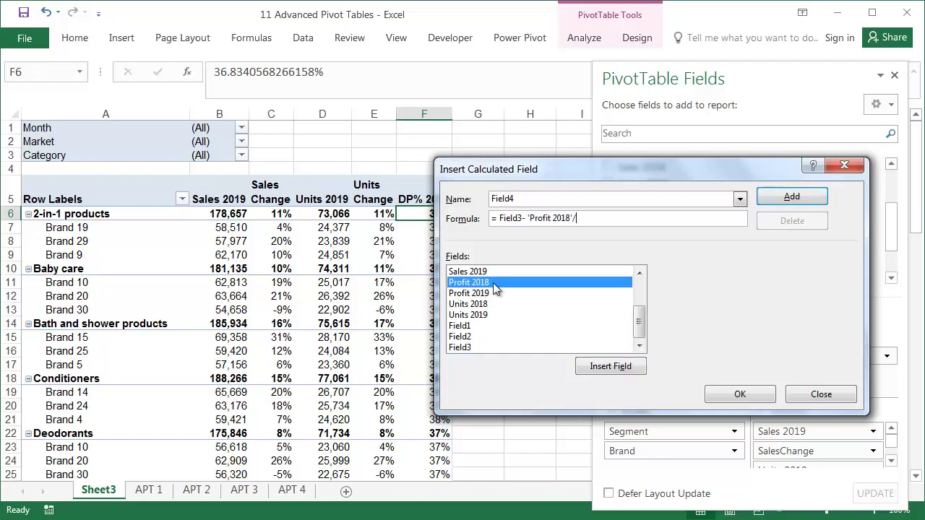
pyautogui.moveTo(636, 325); pyautogui.dragTo(640, 293)
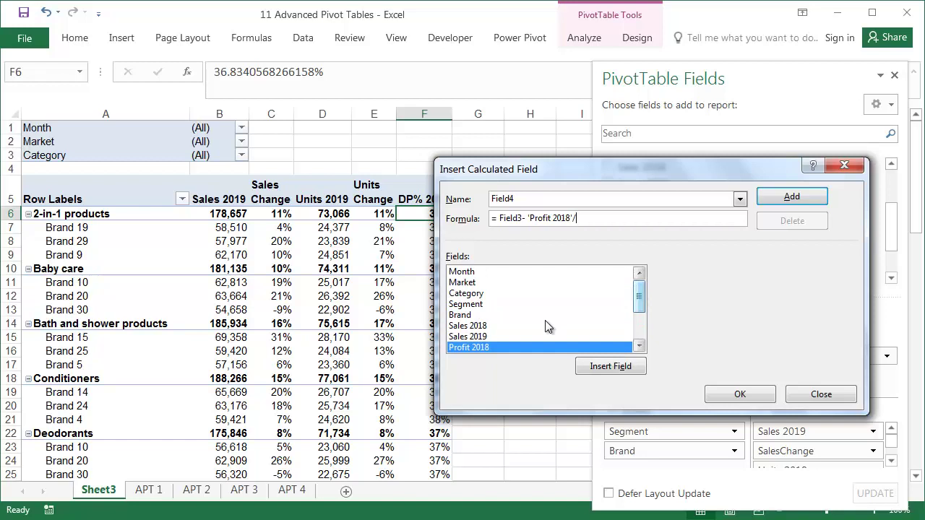
pyautogui.doubleClick(485, 329)
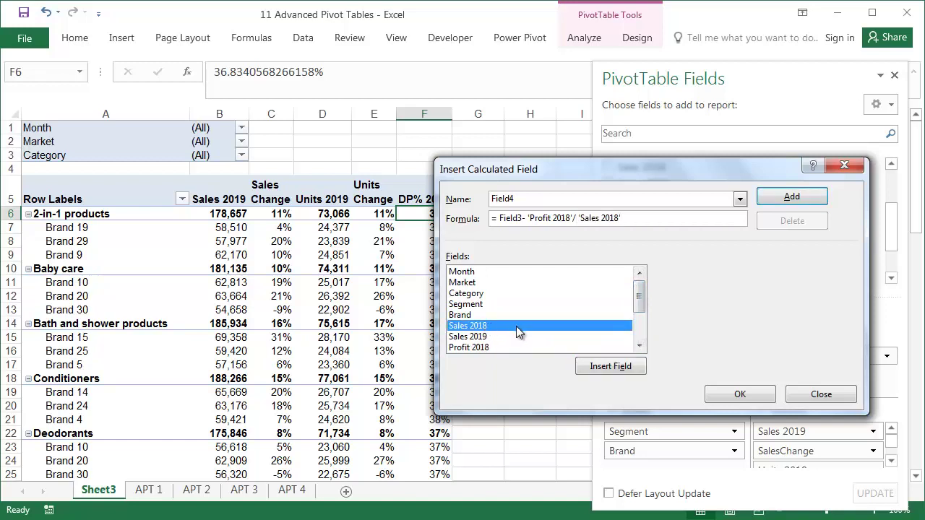
pyautogui.click(743, 394)
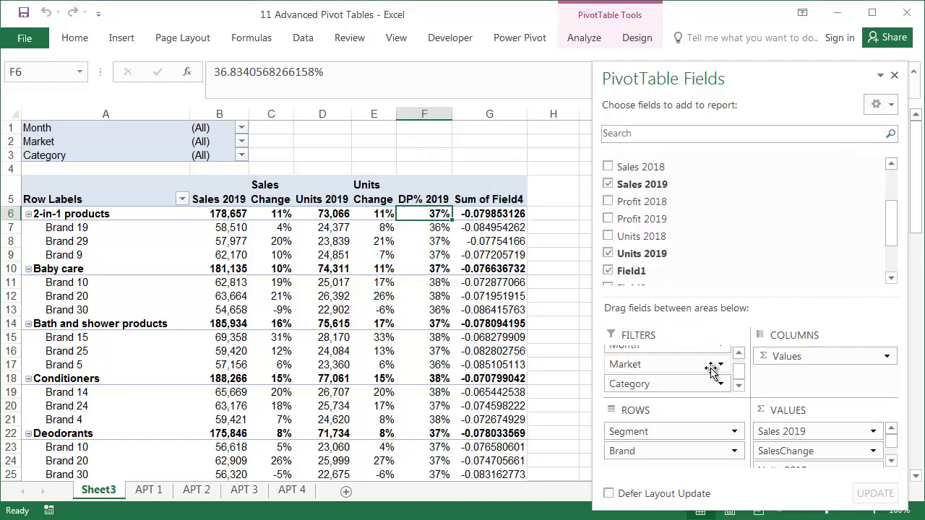
# Give the Sum of Field4 value field the custom number format 0.0% p
pyautogui.doubleClick(502, 201)
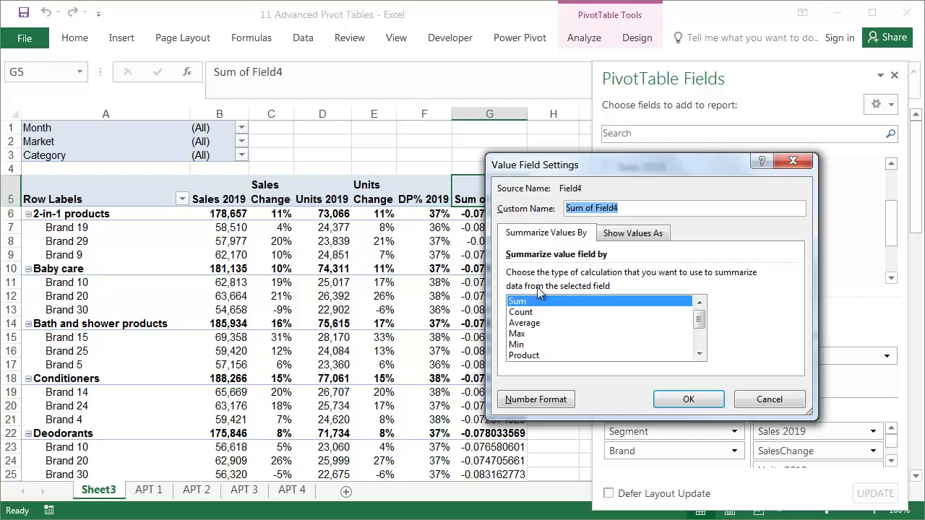
pyautogui.click(539, 402)
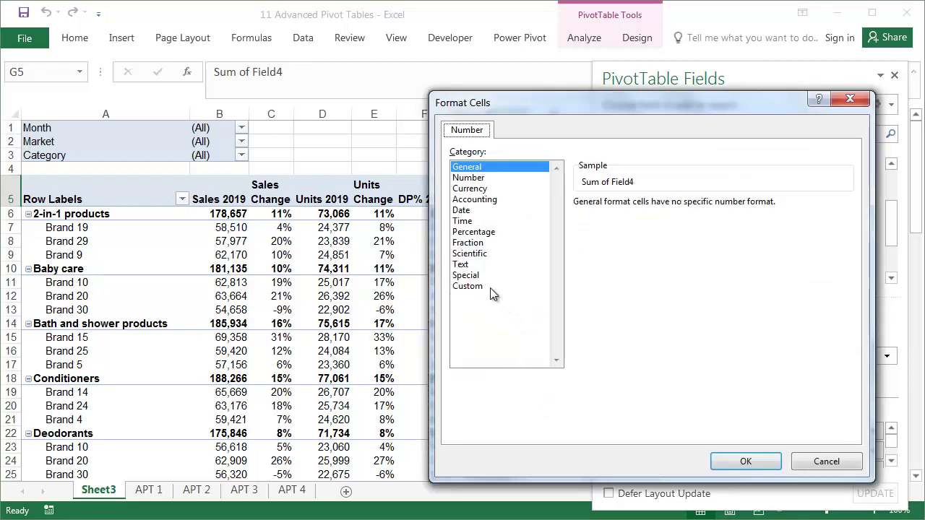
pyautogui.click(490, 287)
pyautogui.moveTo(847, 252); pyautogui.dragTo(847, 277)
pyautogui.click(589, 320)
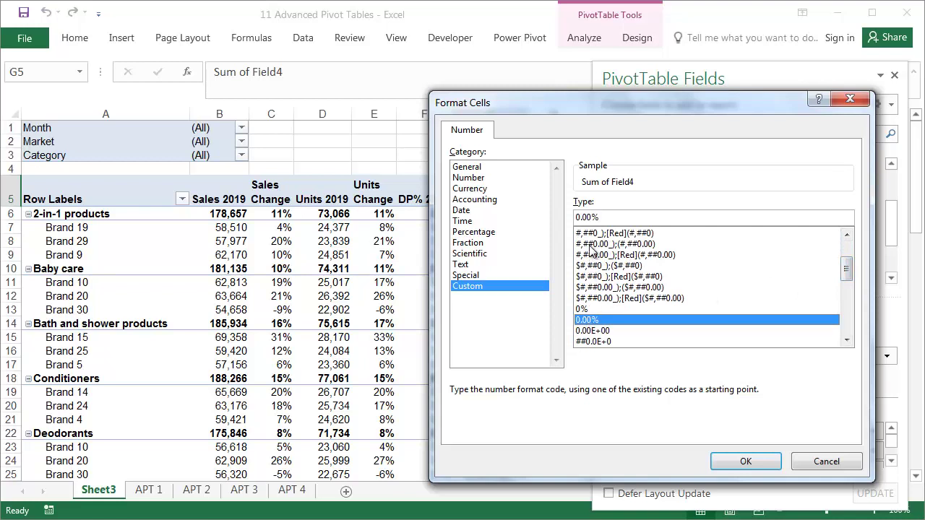
pyautogui.click(600, 221)
pyautogui.press('Left')
pyautogui.press('BackSpace')
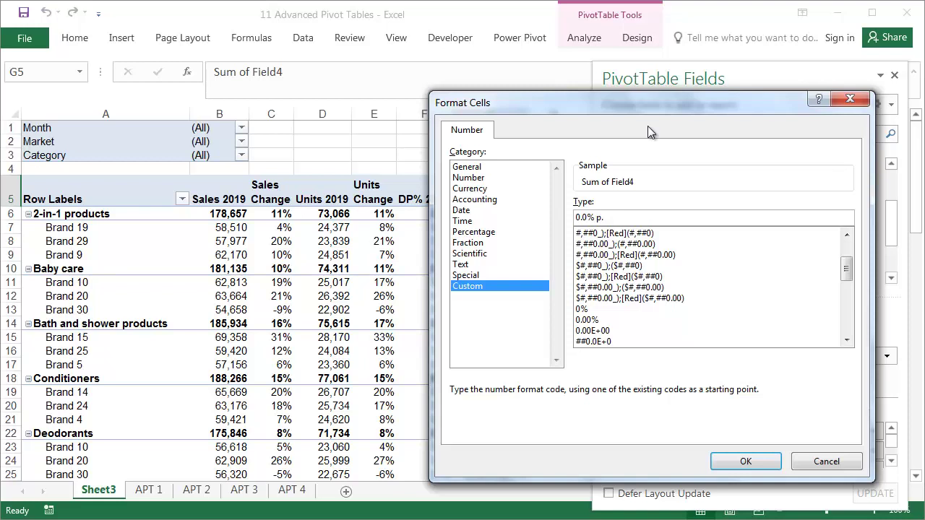
pyautogui.click(737, 460)
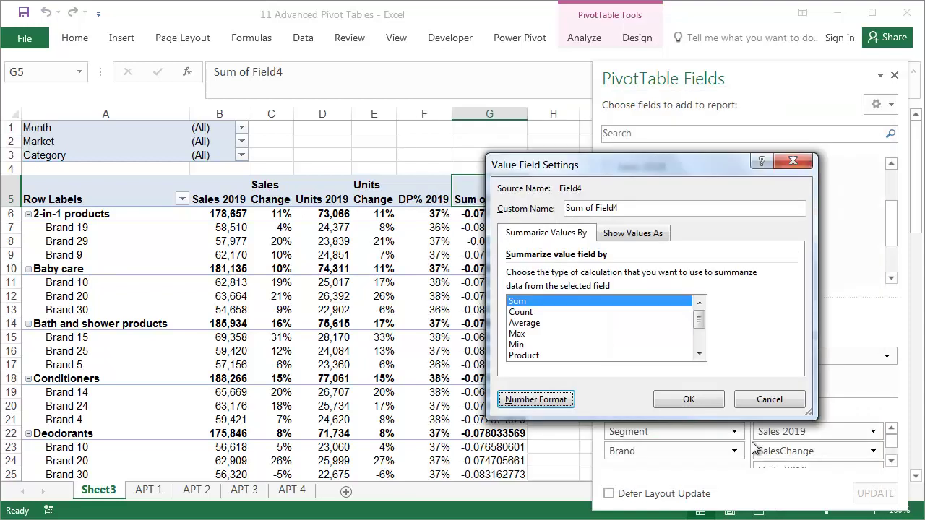
pyautogui.click(660, 456)
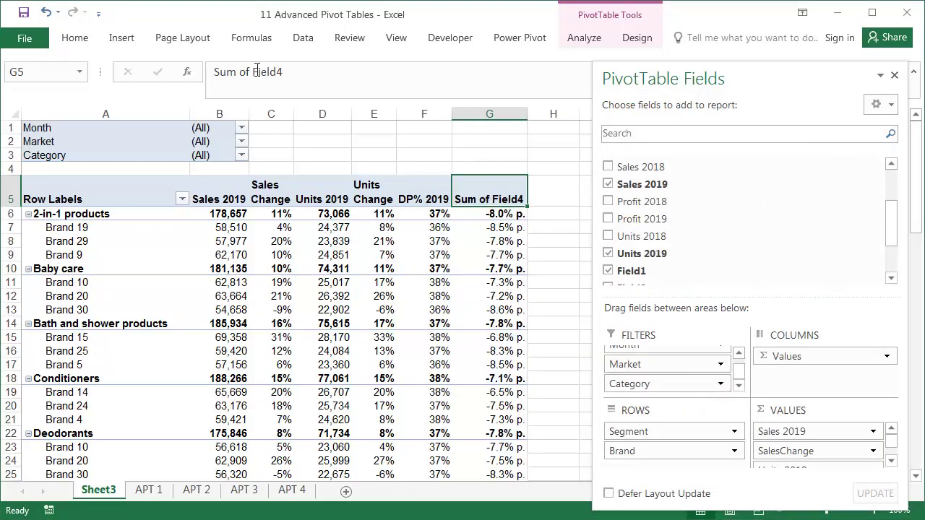
# Rename the Sum of Field4 header in G5 to "DP%" and "change" separated by a line break
pyautogui.moveTo(287, 72); pyautogui.dragTo(183, 74)
pyautogui.write('D')
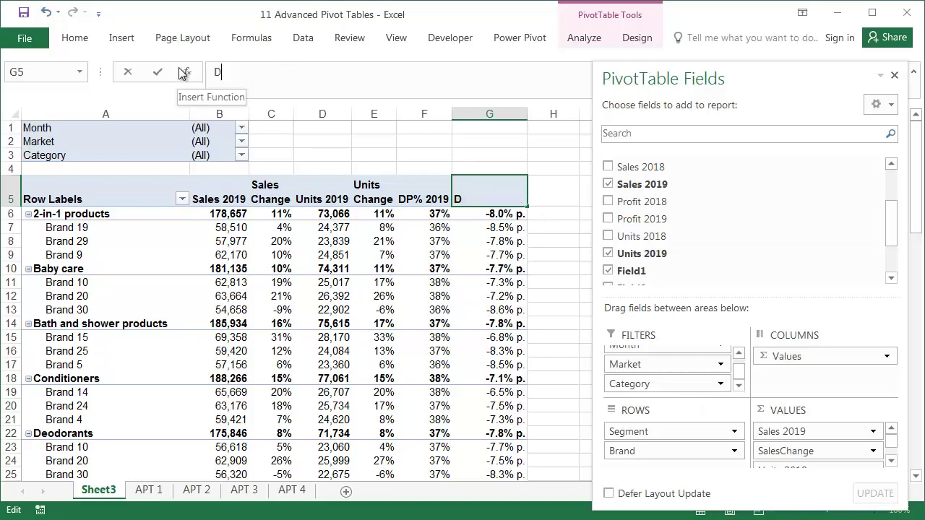
pyautogui.write('P% change')
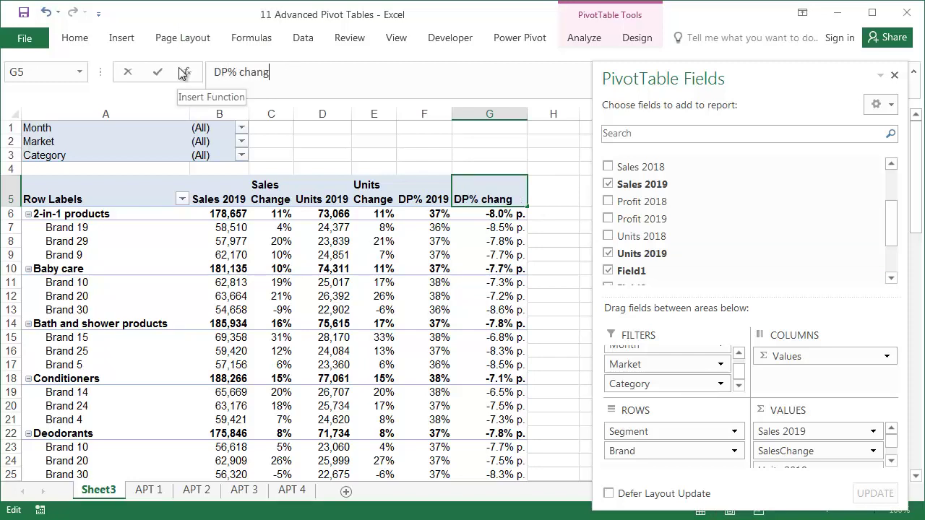
pyautogui.press('Left')
pyautogui.press('Left')
pyautogui.press('Left')
pyautogui.press('Left')
pyautogui.press('Left')
pyautogui.press('Left')
pyautogui.press('BackSpace')
pyautogui.hotkey('alt', 'Return')
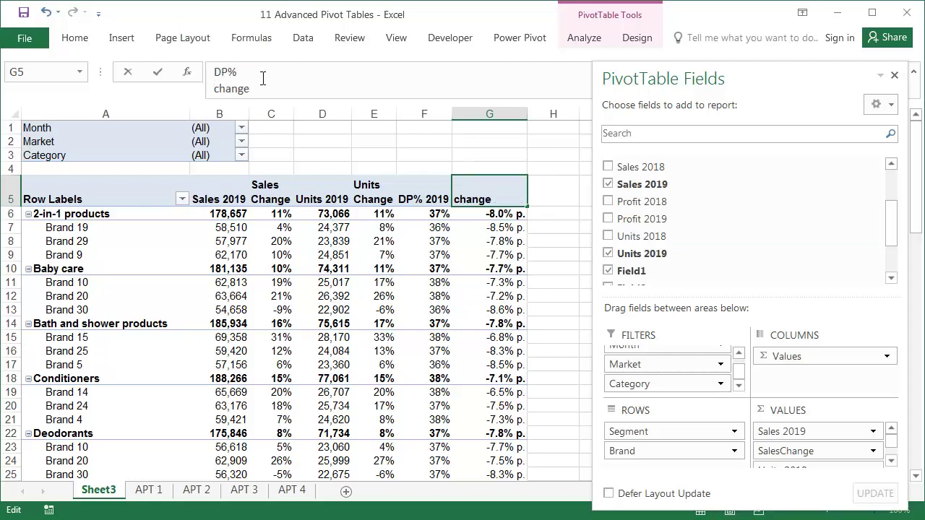
pyautogui.press('Return')
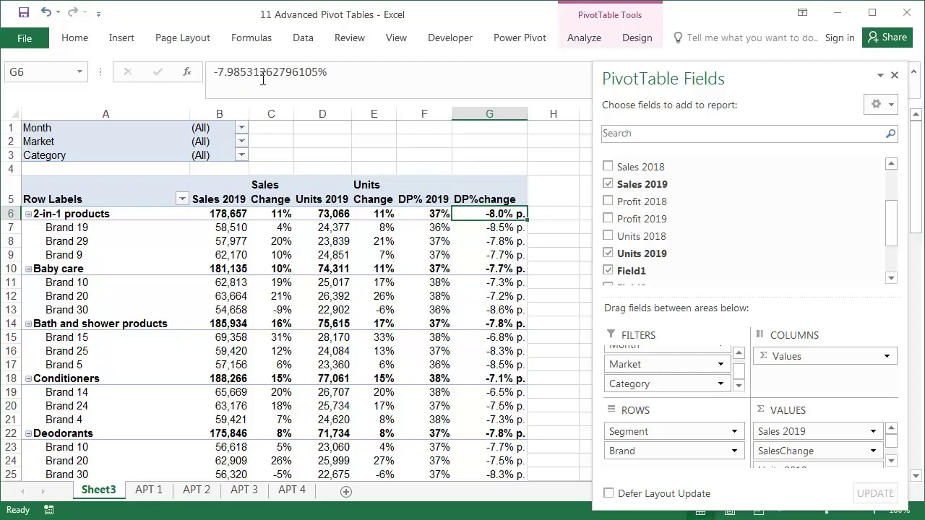
# Turn on text wrapping for header row 5 and narrow column G to a width of about 8.9
pyautogui.click(12, 187)
pyautogui.click(75, 38)
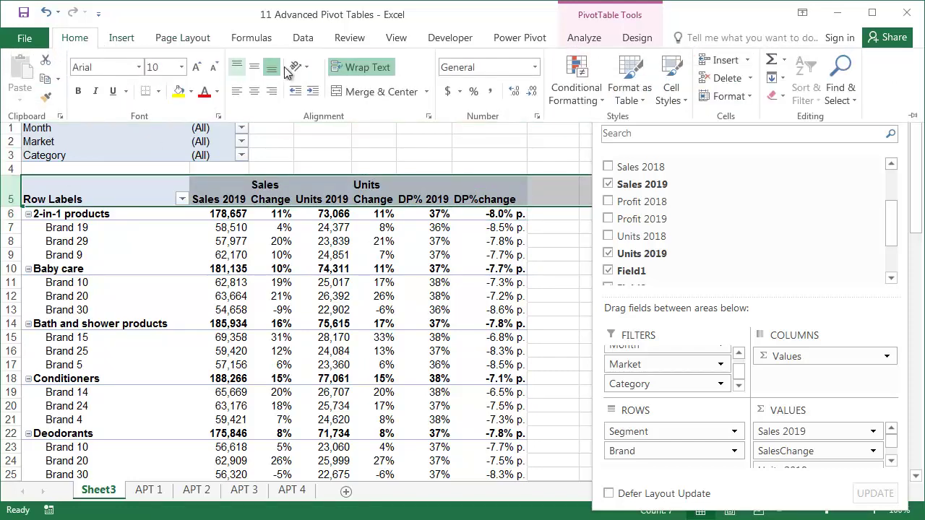
pyautogui.click(363, 68)
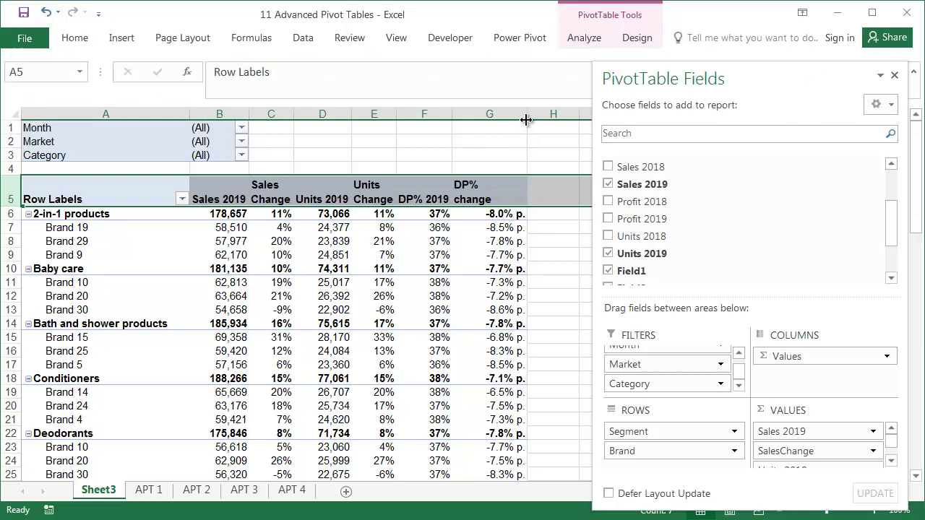
pyautogui.moveTo(526, 119)
pyautogui.mouseDown()
pyautogui.moveTo(498, 119)
pyautogui.moveTo(509, 116)
pyautogui.mouseUp()
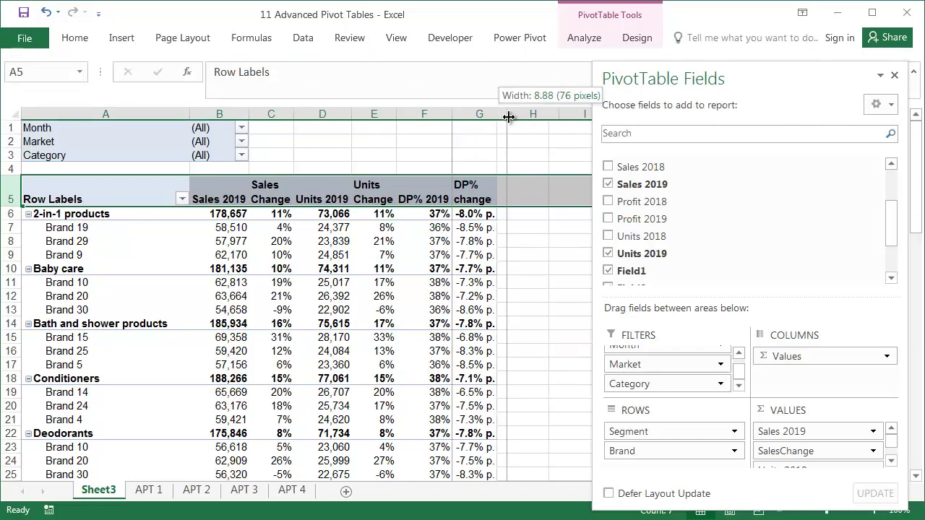
pyautogui.click(496, 153)
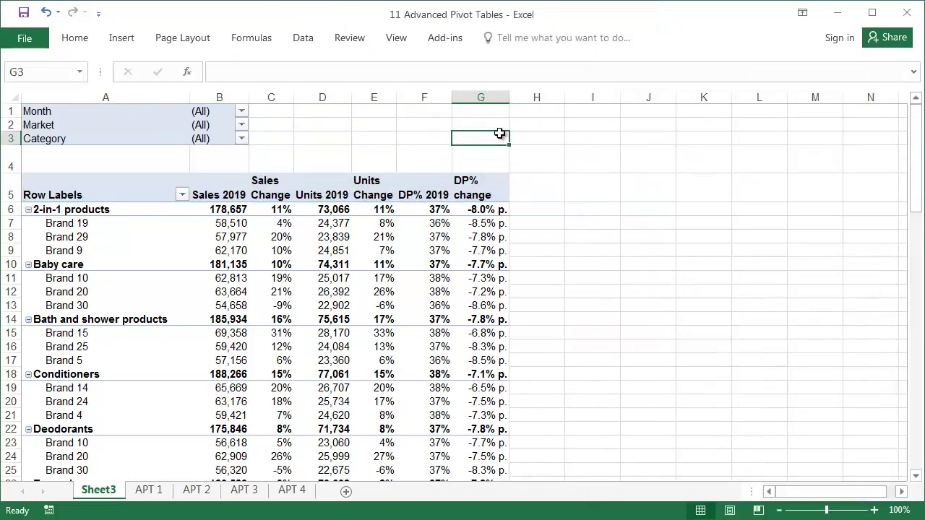
# Display the PivotTable field list for the segment and brand pivot table on Sheet3
pyautogui.click(441, 222)
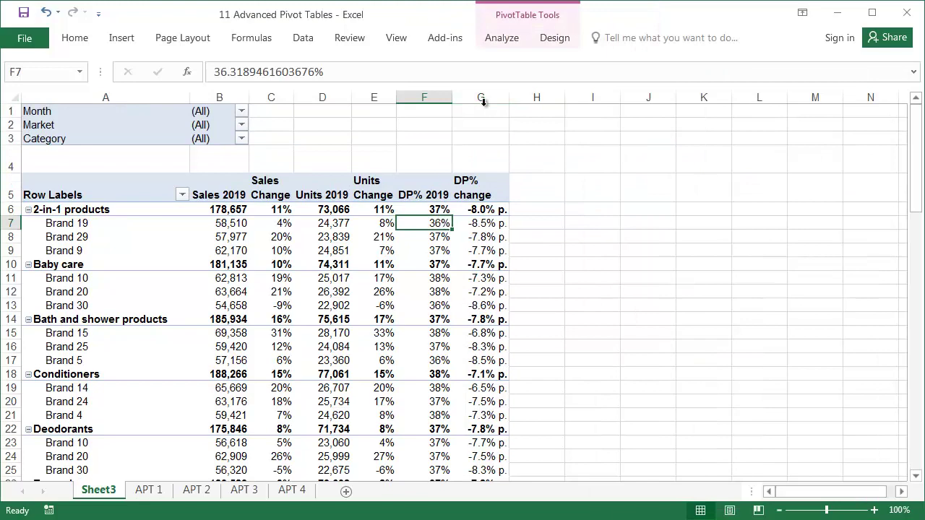
pyautogui.click(553, 38)
pyautogui.click(522, 38)
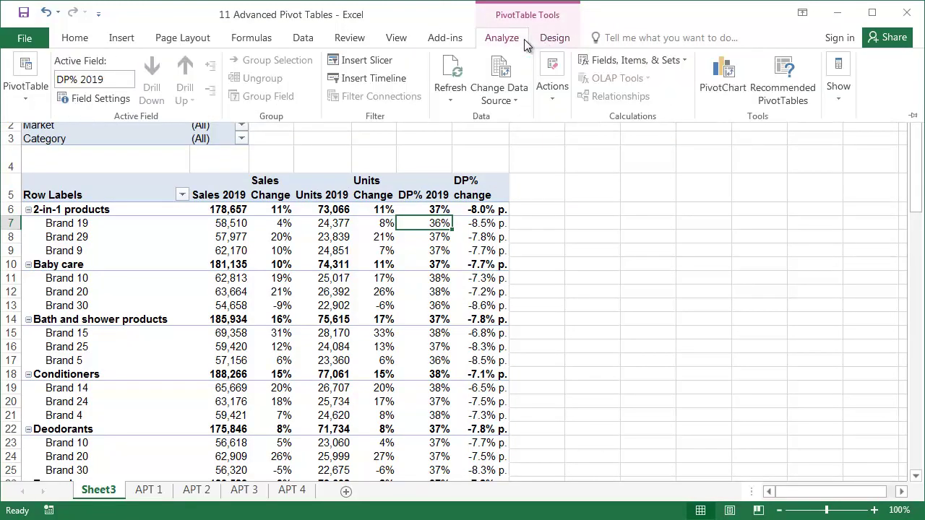
pyautogui.click(838, 81)
pyautogui.click(831, 142)
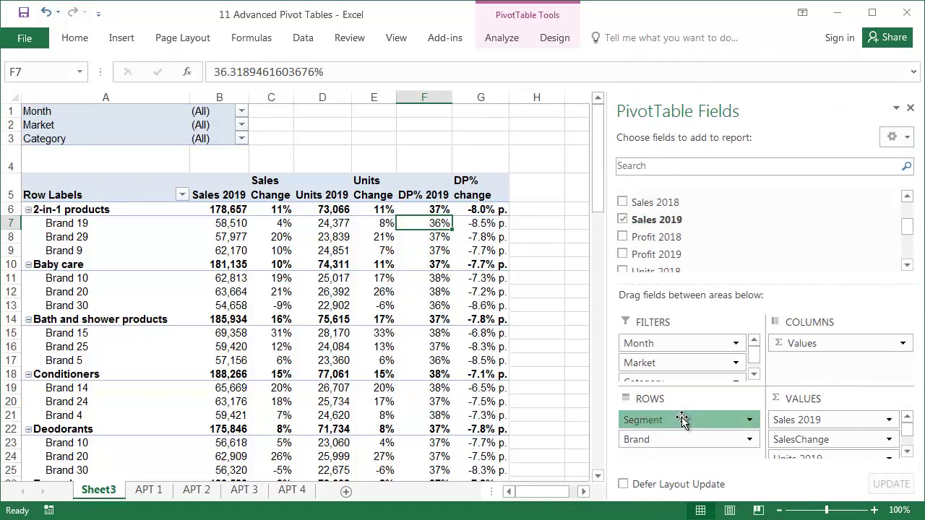
# Rearrange the row fields, swapping Brand for the Category filter field and placing Category above Segment
pyautogui.moveTo(684, 421); pyautogui.dragTo(682, 446)
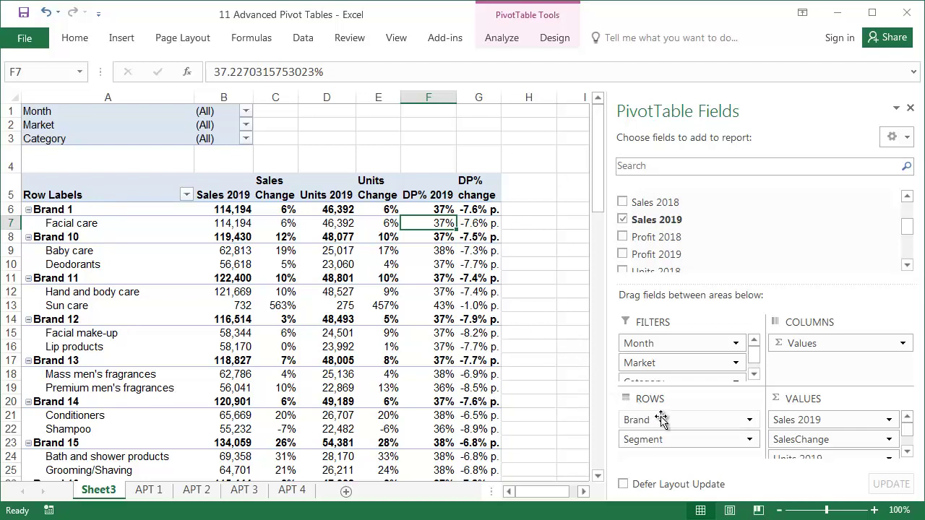
pyautogui.moveTo(658, 381)
pyautogui.mouseDown()
pyautogui.moveTo(664, 446)
pyautogui.moveTo(672, 391)
pyautogui.moveTo(663, 380)
pyautogui.mouseUp()
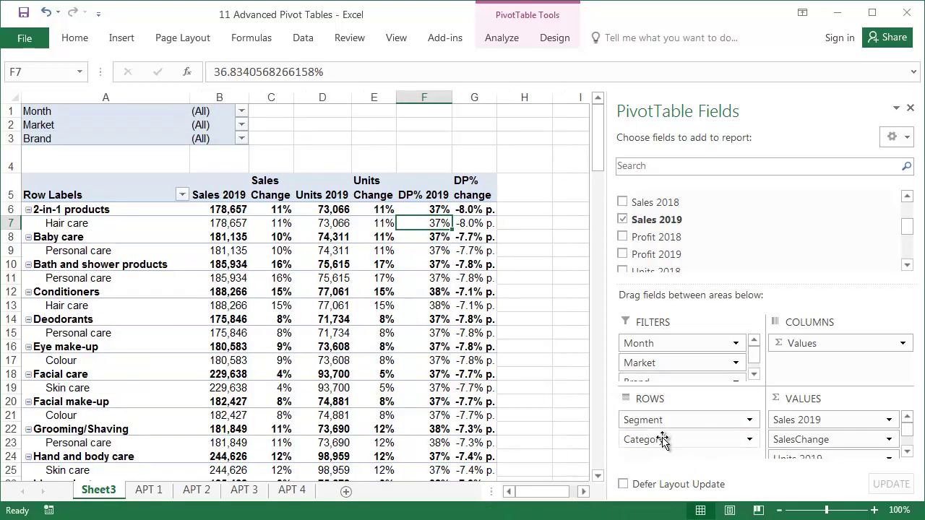
pyautogui.moveTo(662, 440); pyautogui.dragTo(666, 416)
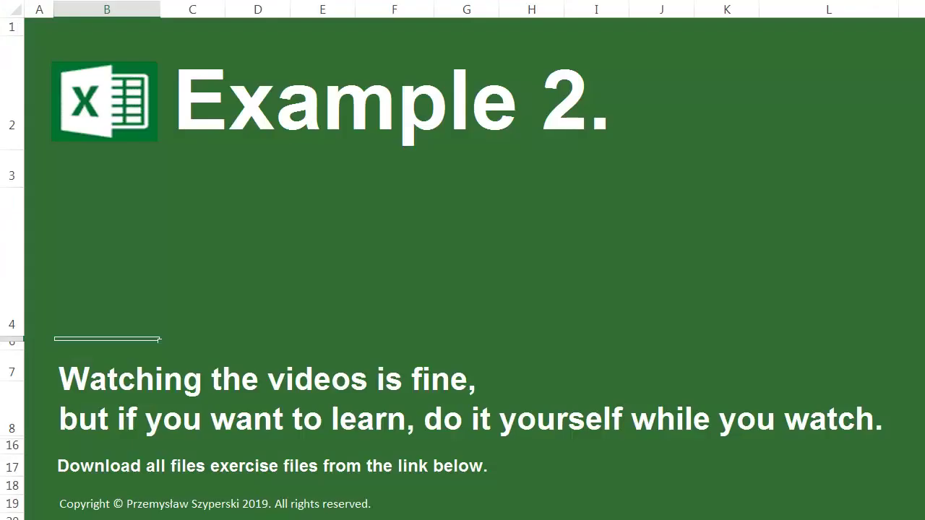
# View the sales-range pivot table with SKUs and sales shares on sheet APT 3, with its field list closed
pyautogui.click(470, 390)
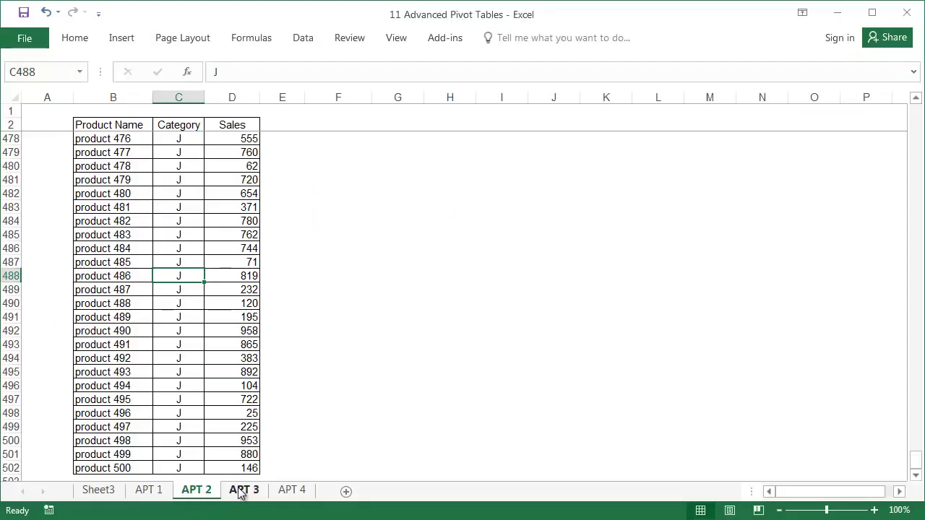
pyautogui.click(242, 491)
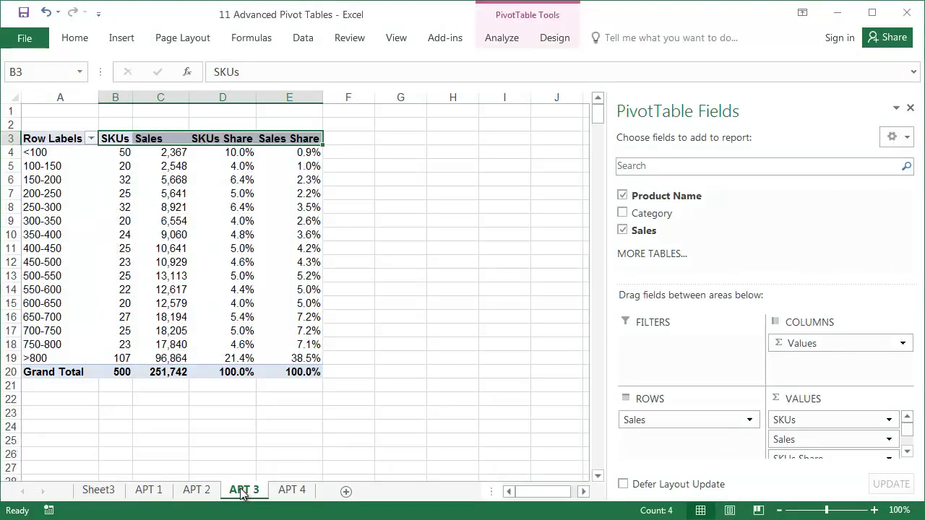
pyautogui.click(910, 107)
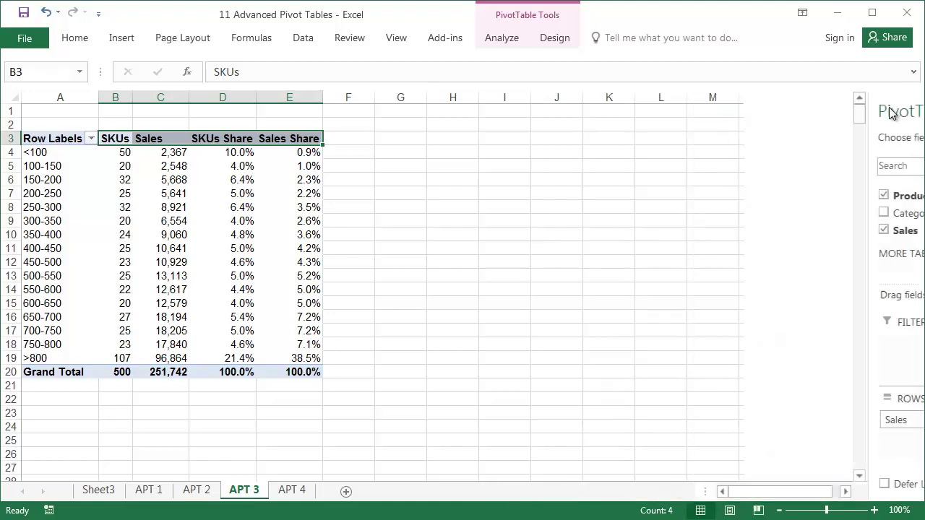
pyautogui.click(47, 111)
# Create a pivot table on a new worksheet from 'APT 2'!$B$2:$D$502, with Sales as rows and a count of Product Name as values
pyautogui.click(185, 492)
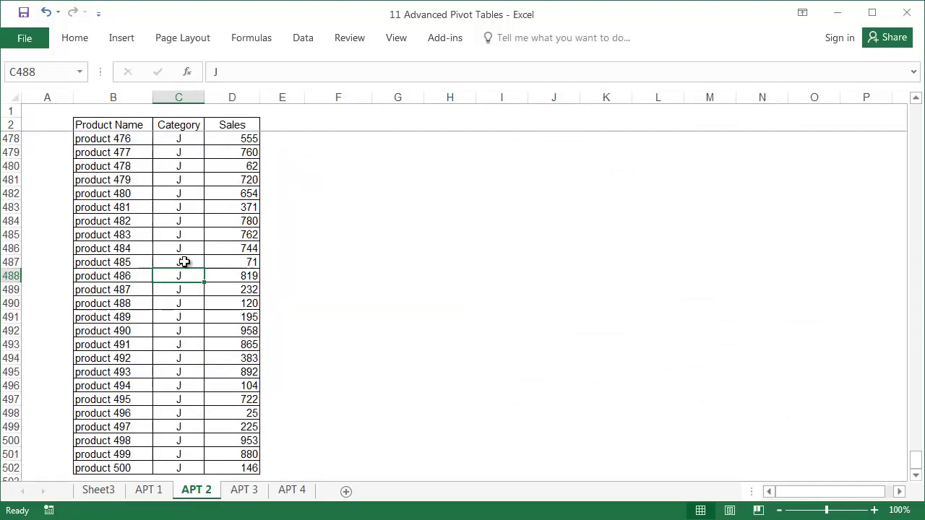
pyautogui.click(130, 39)
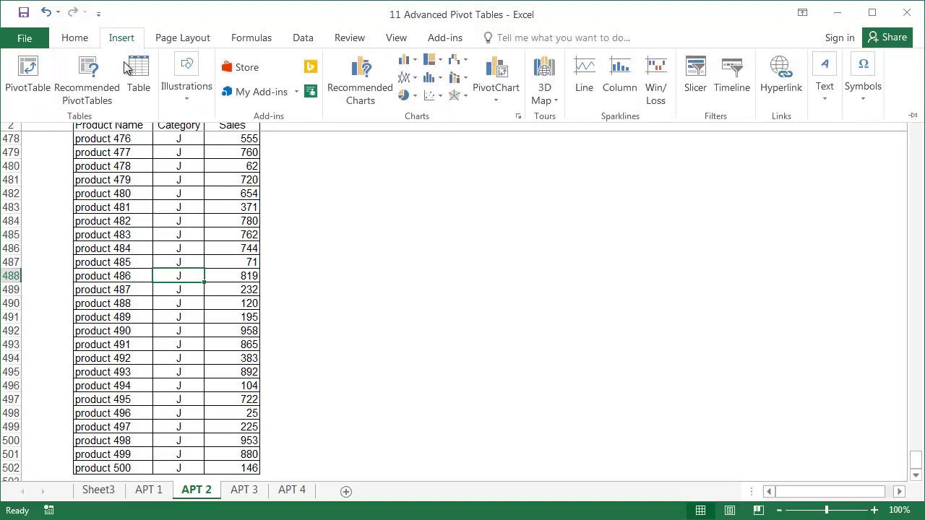
pyautogui.click(32, 78)
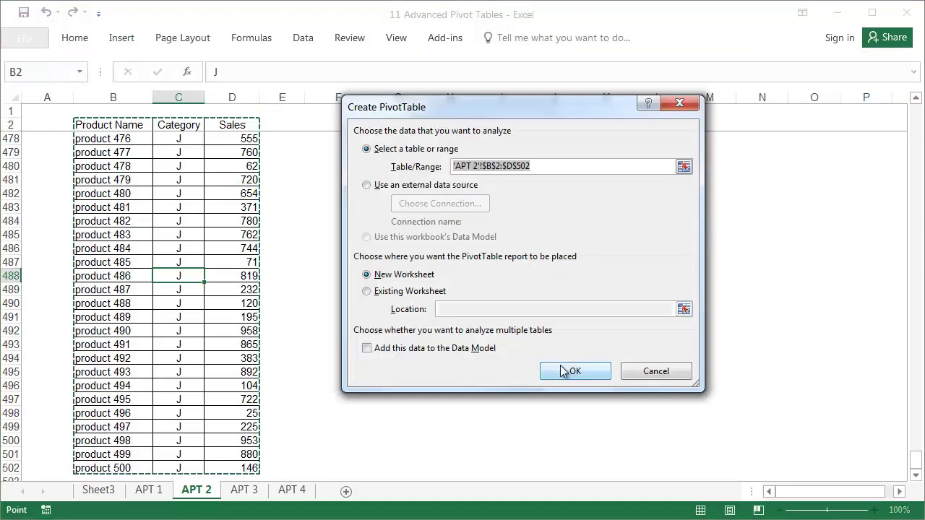
pyautogui.click(568, 372)
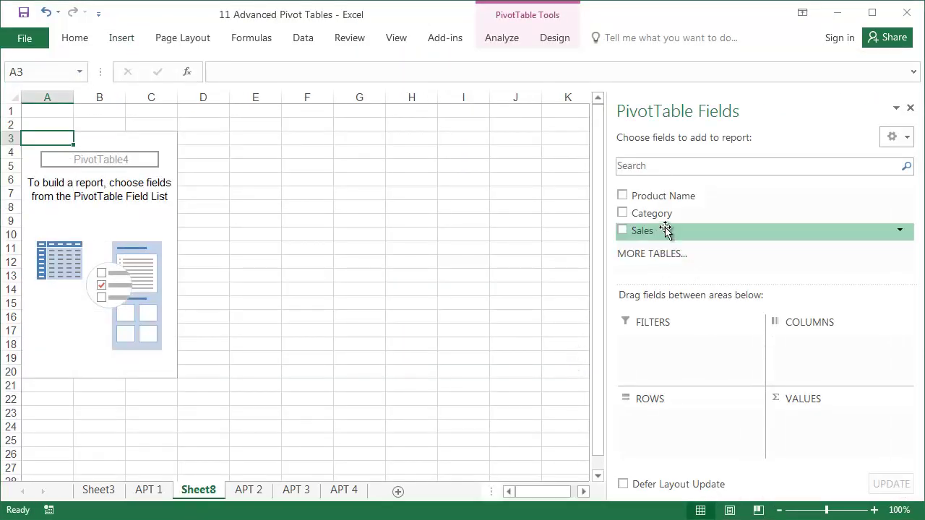
pyautogui.moveTo(650, 201); pyautogui.dragTo(787, 415)
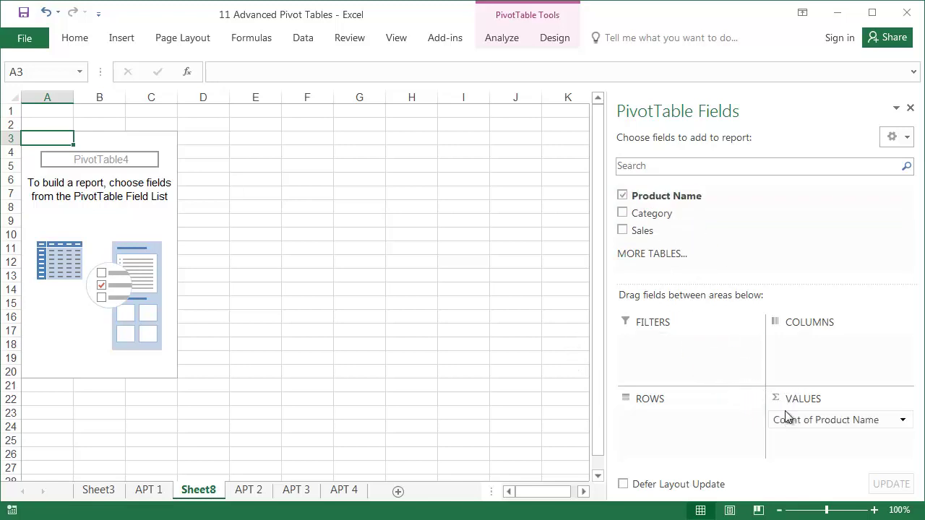
pyautogui.moveTo(643, 235); pyautogui.dragTo(665, 430)
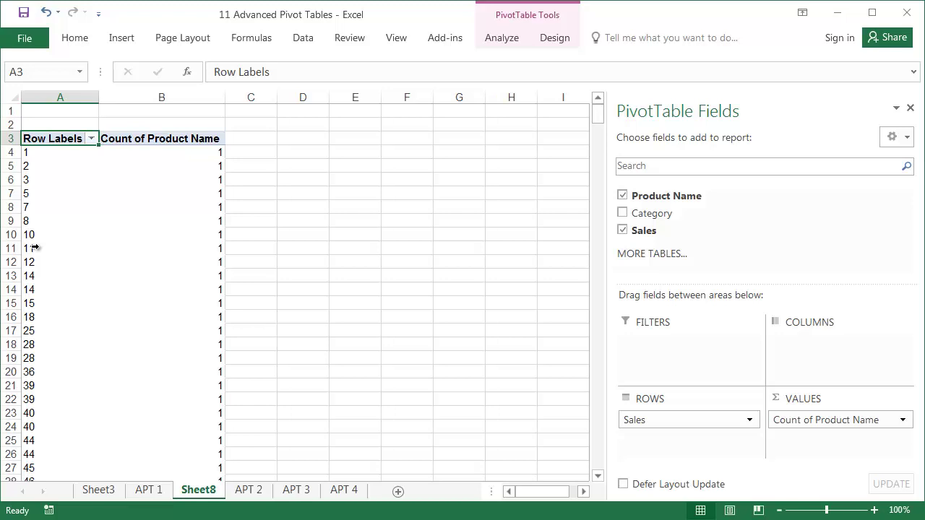
# Group the Sales row labels starting at 100, ending at 800, in intervals of 50
pyautogui.rightClick(34, 180)
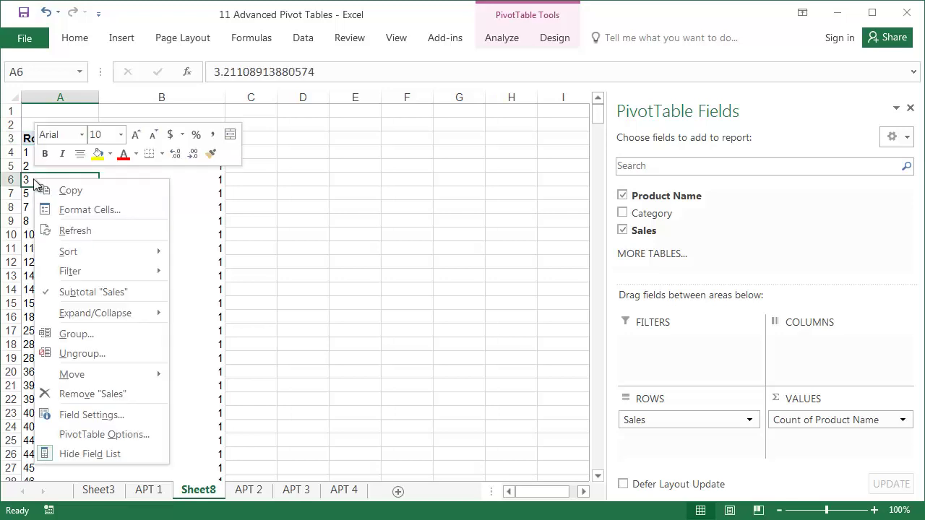
pyautogui.click(85, 331)
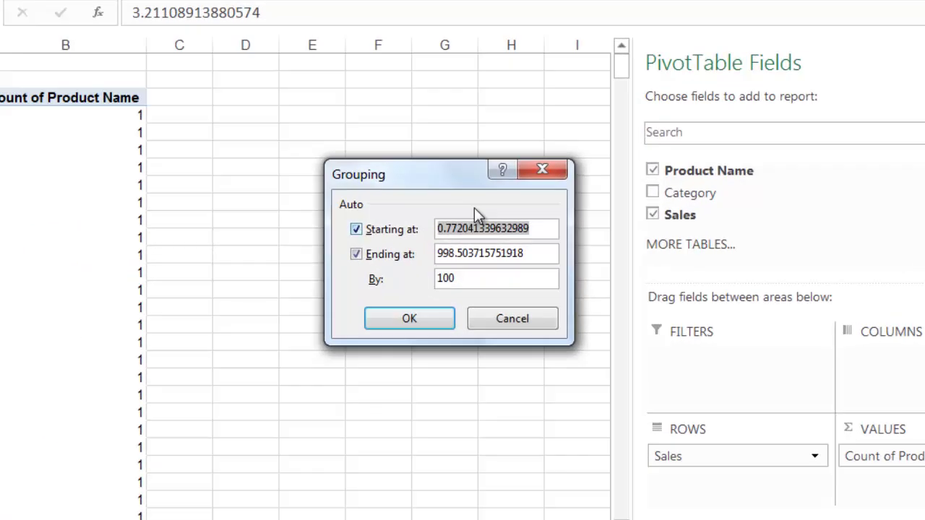
pyautogui.write('100')
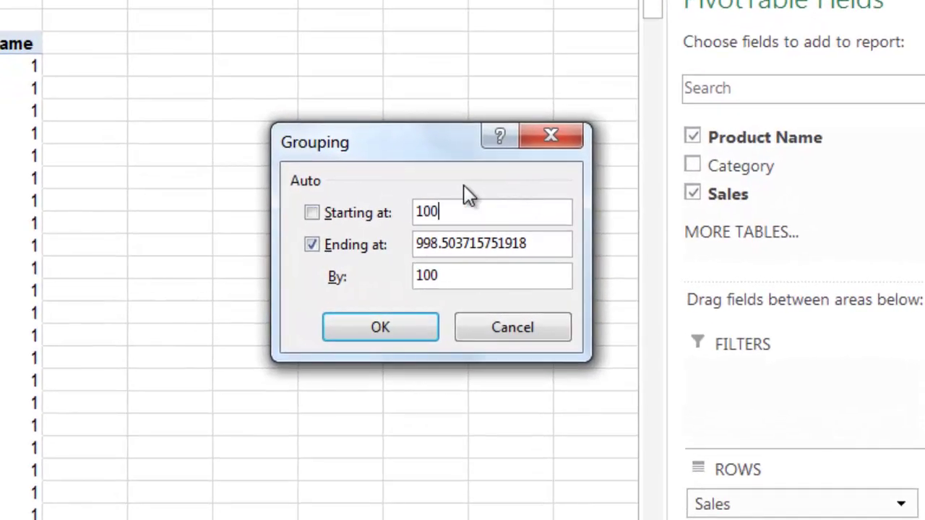
pyautogui.moveTo(535, 240); pyautogui.dragTo(376, 246)
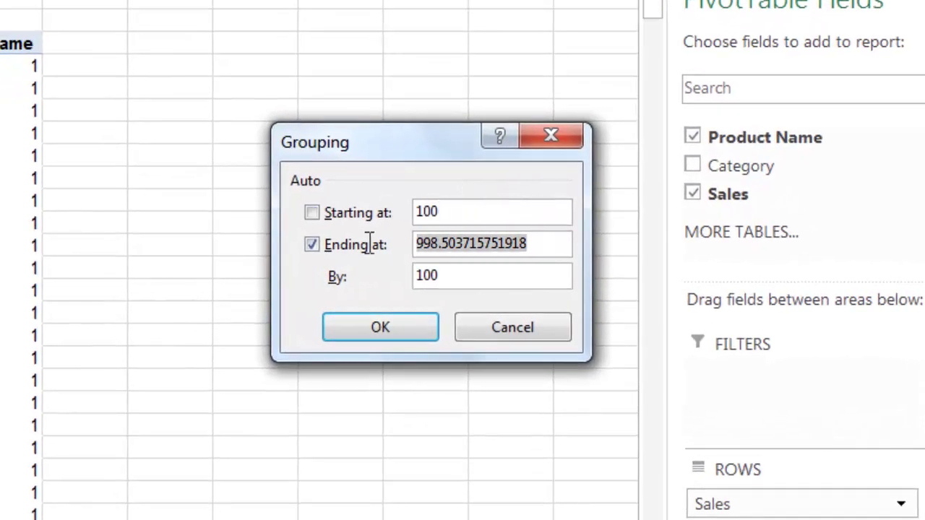
pyautogui.write('800')
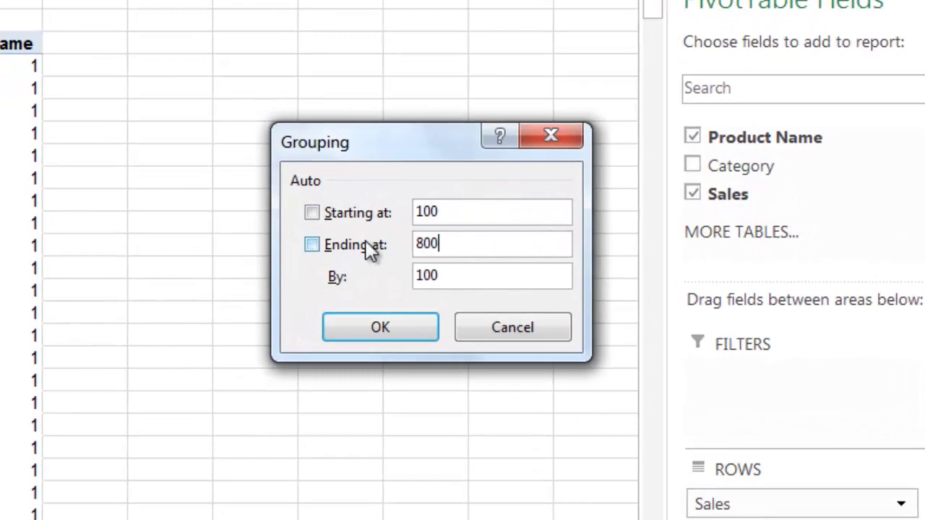
pyautogui.moveTo(454, 278); pyautogui.dragTo(340, 281)
pyautogui.write('50')
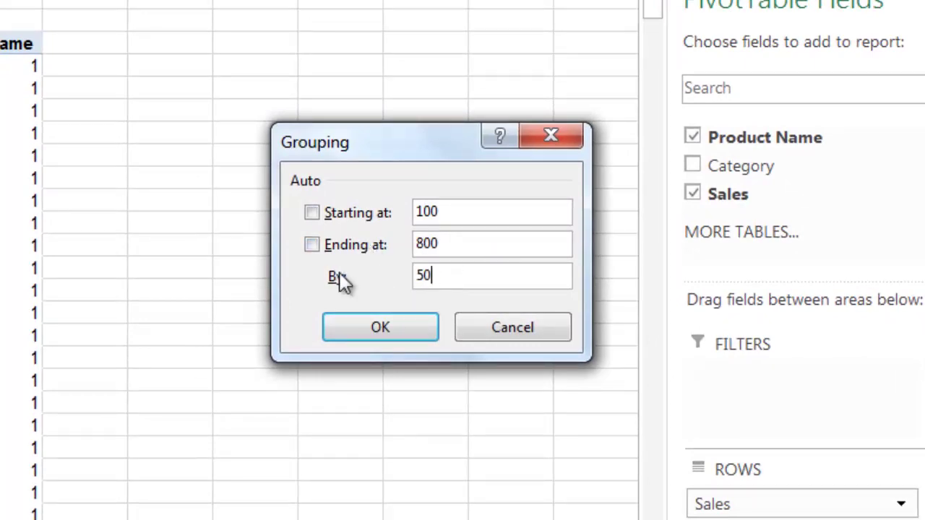
pyautogui.click(381, 327)
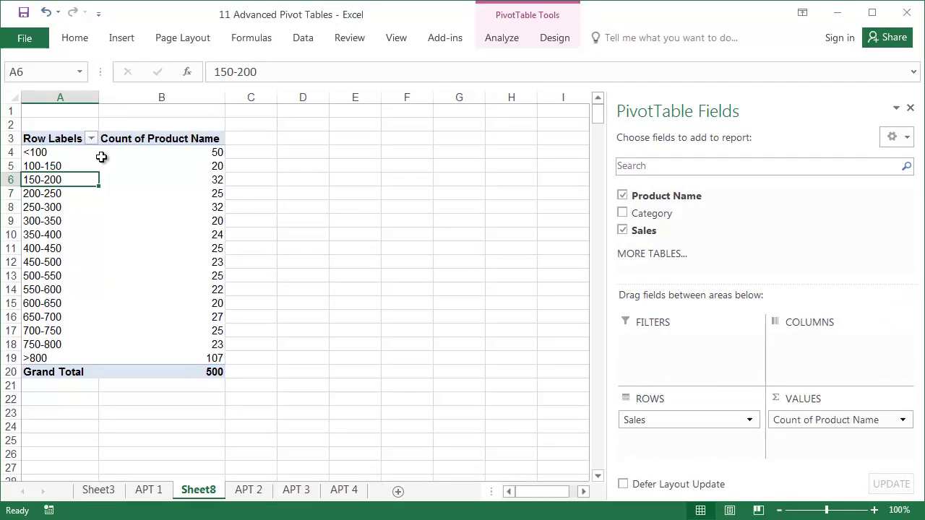
# Examine the <100 group's product count on Sheet8 and its SKUs, SKUs Share and Sales Share on sheet APT 3
pyautogui.click(63, 152)
pyautogui.click(169, 155)
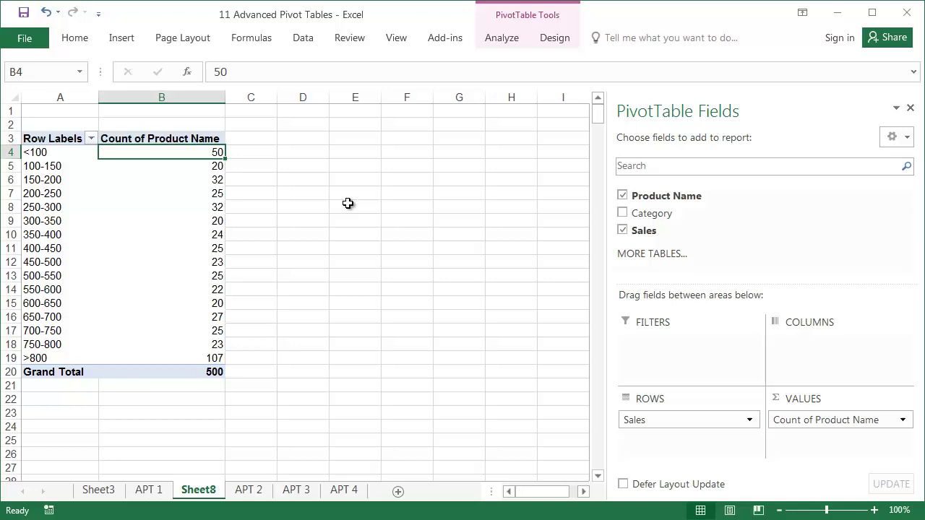
pyautogui.click(257, 491)
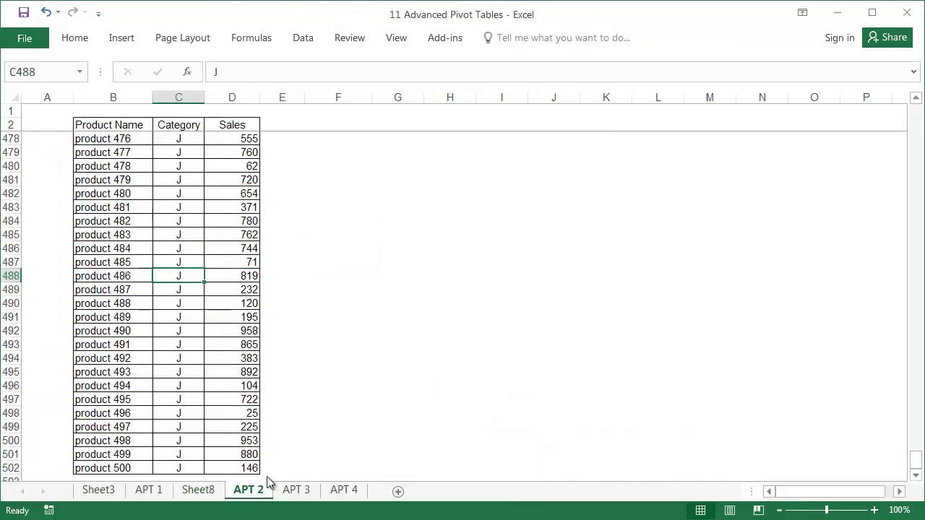
pyautogui.click(294, 490)
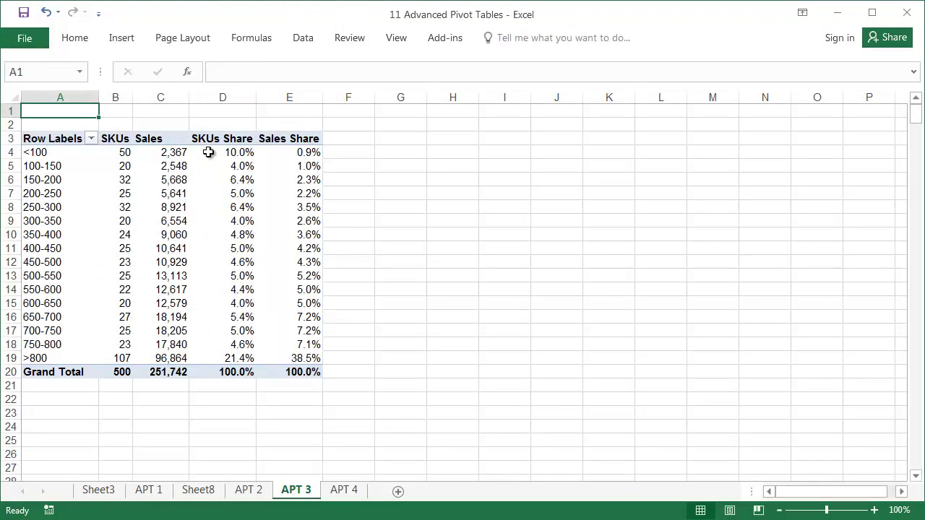
pyautogui.moveTo(278, 152)
pyautogui.moveTo(57, 152); pyautogui.dragTo(306, 152)
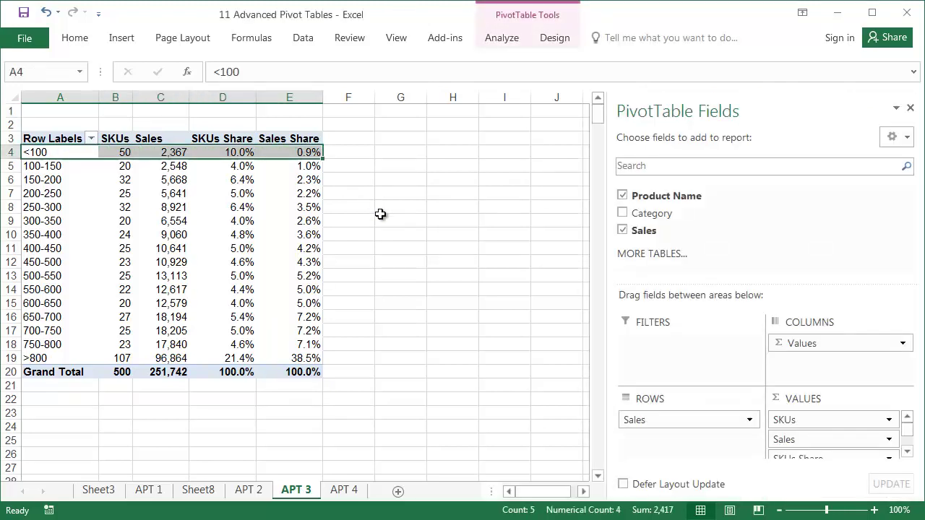
pyautogui.click(116, 150)
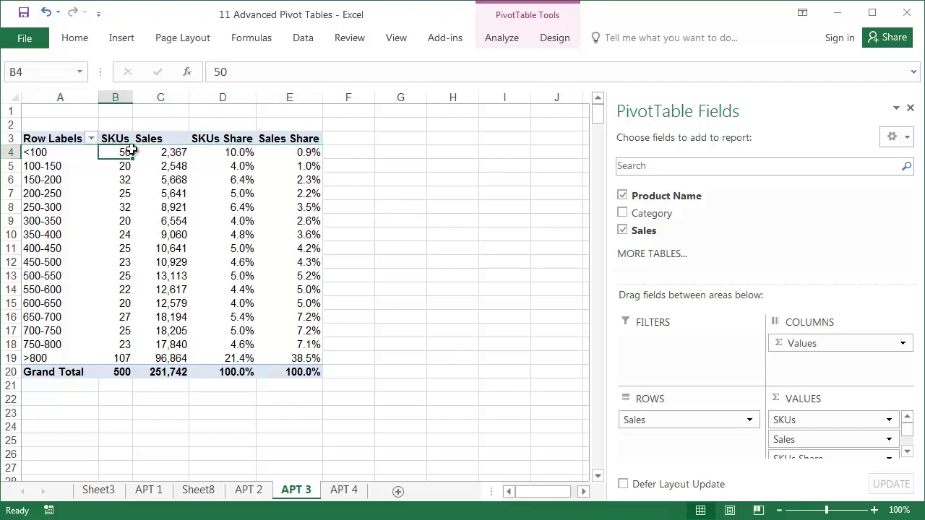
pyautogui.click(239, 152)
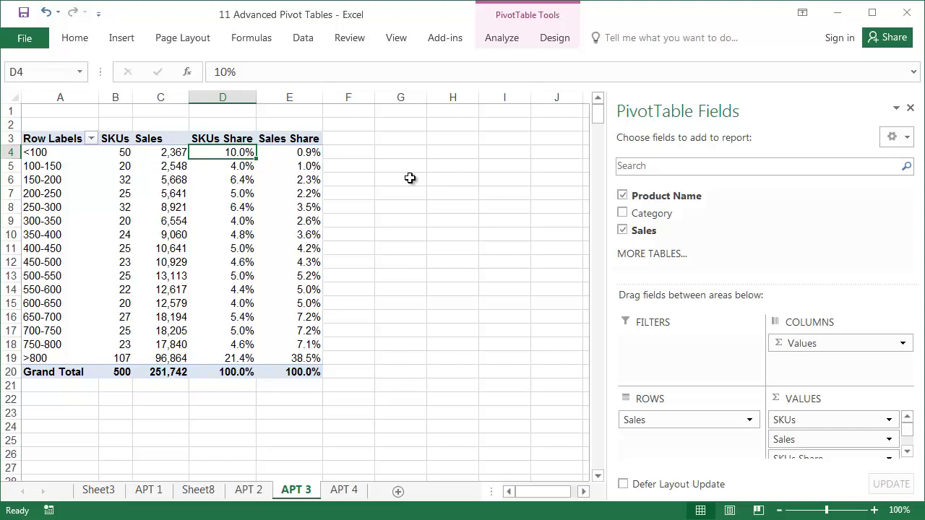
pyautogui.click(318, 152)
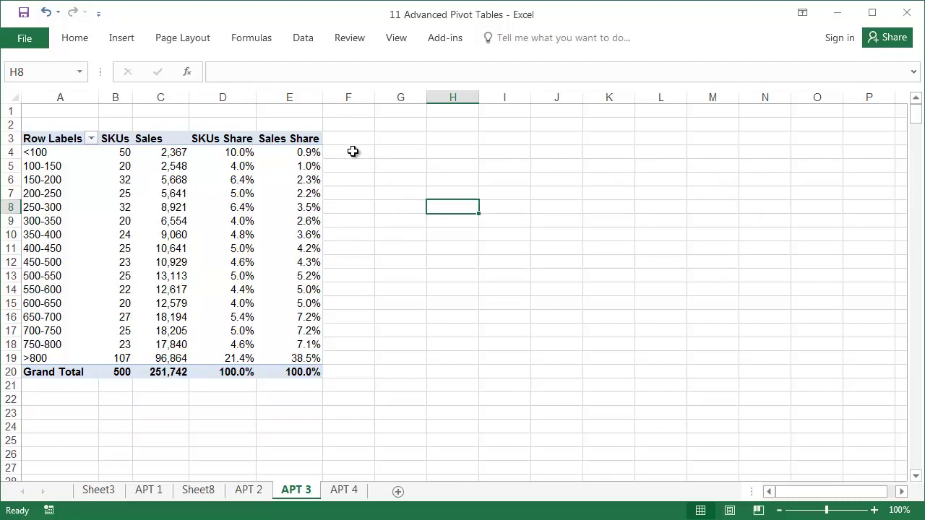
# In F4, divide the <100 group's Sales by the Grand Total Sales using GETPIVOTDATA references to the pivot table
pyautogui.click(353, 151)
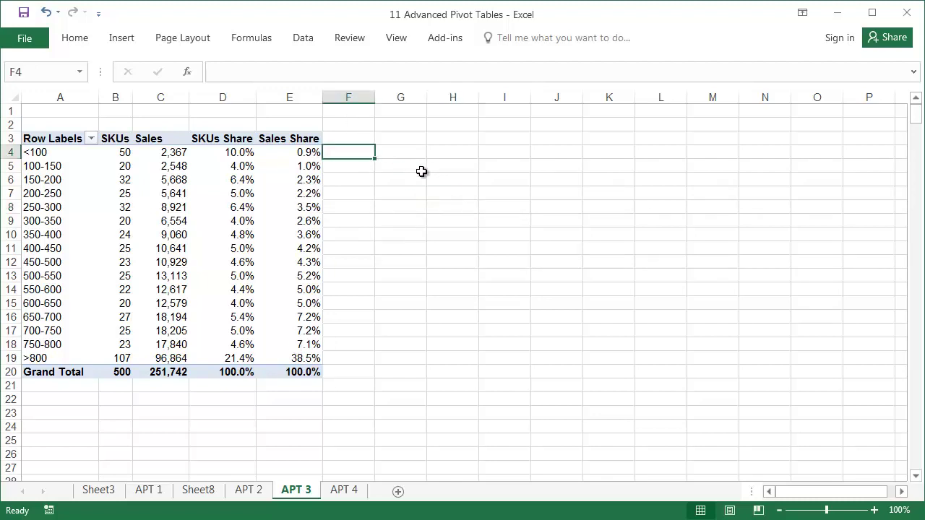
pyautogui.write('=')
pyautogui.press('Left')
pyautogui.press('Left')
pyautogui.press('Left')
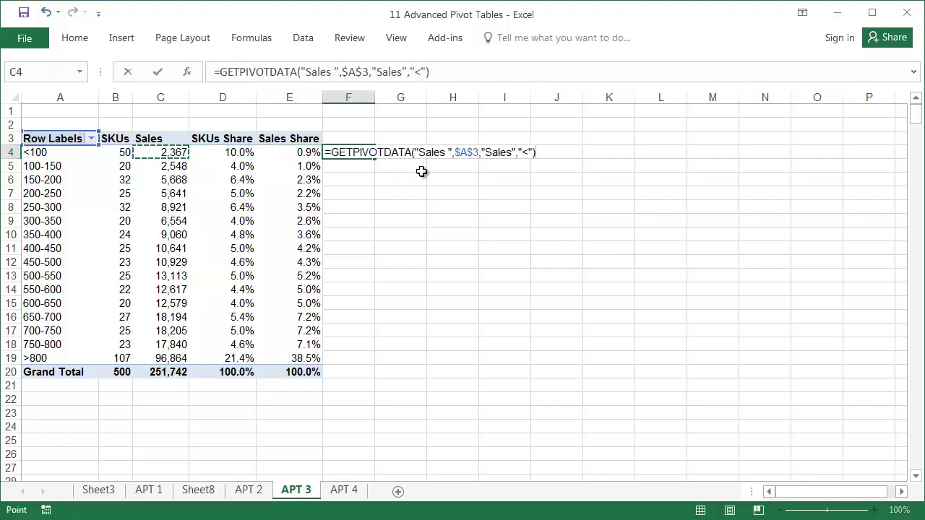
pyautogui.write('/')
pyautogui.press('Down')
pyautogui.press('Down')
pyautogui.press('Down')
pyautogui.press('Down')
pyautogui.press('Down')
pyautogui.press('Down')
pyautogui.press('Down')
pyautogui.press('Down')
pyautogui.press('Down')
pyautogui.press('Down')
pyautogui.press('Down')
pyautogui.press('Down')
pyautogui.press('Down')
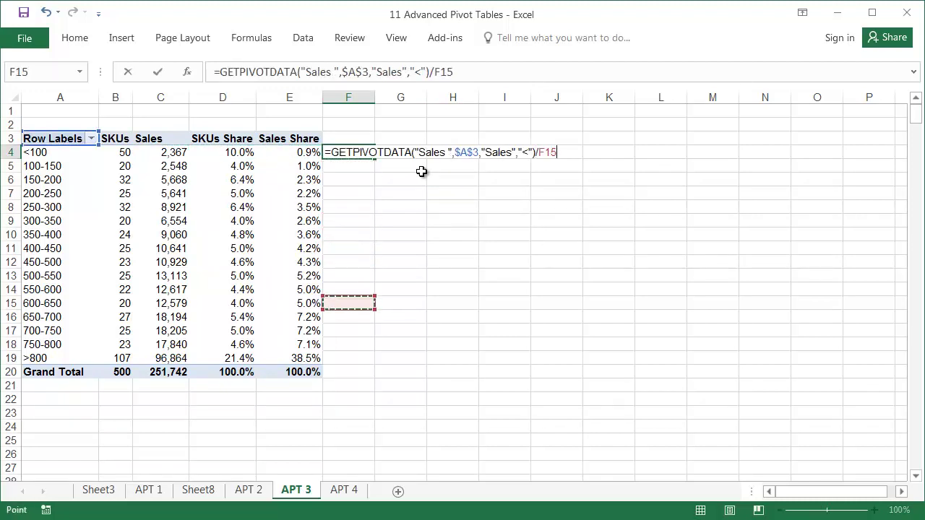
pyautogui.press('Down')
pyautogui.press('Down')
pyautogui.press('Down')
pyautogui.press('Left')
pyautogui.press('Left')
pyautogui.press('Left')
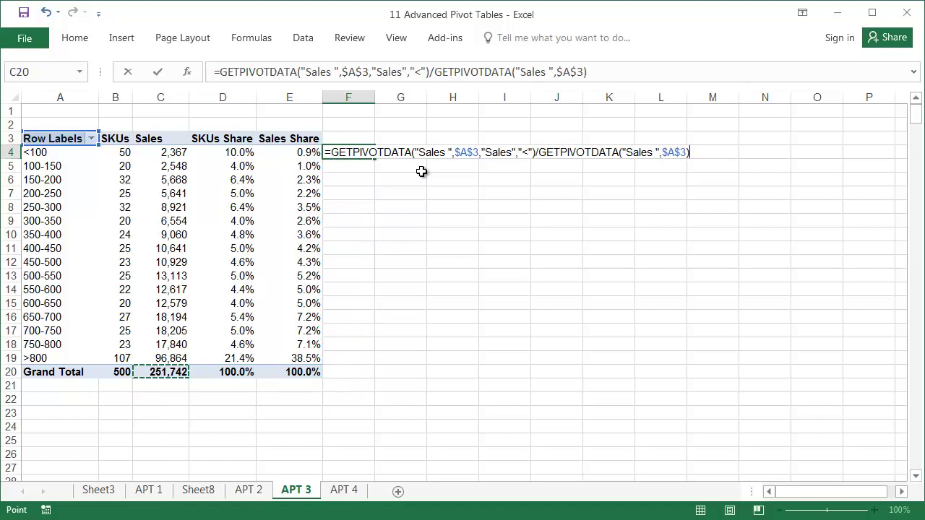
pyautogui.press('Return')
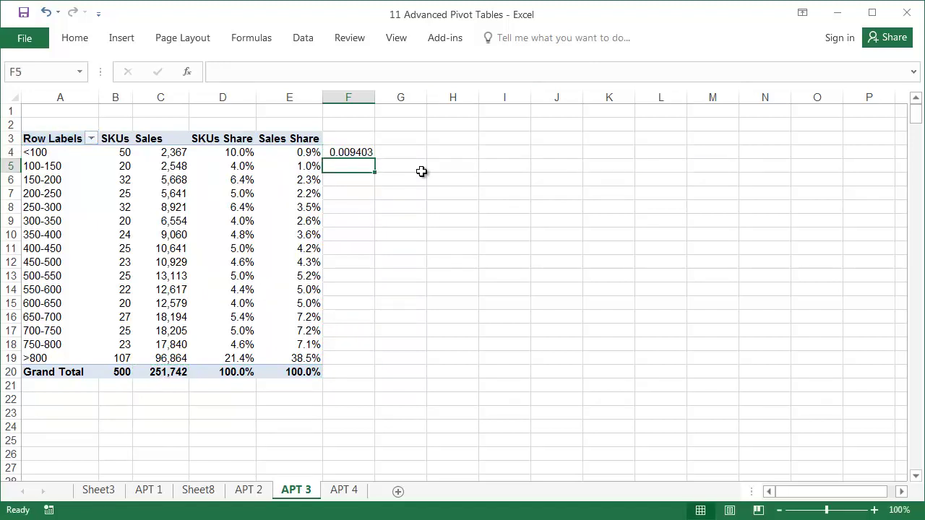
# Format F4 as a percentage with one decimal place and copy its formula down to F10
pyautogui.click(363, 152)
pyautogui.rightClick(365, 152)
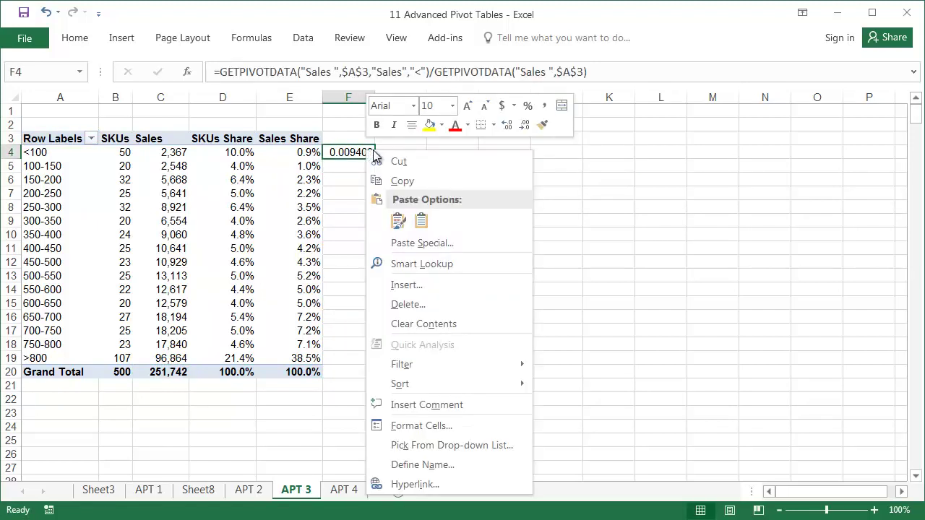
pyautogui.click(527, 105)
pyautogui.click(508, 124)
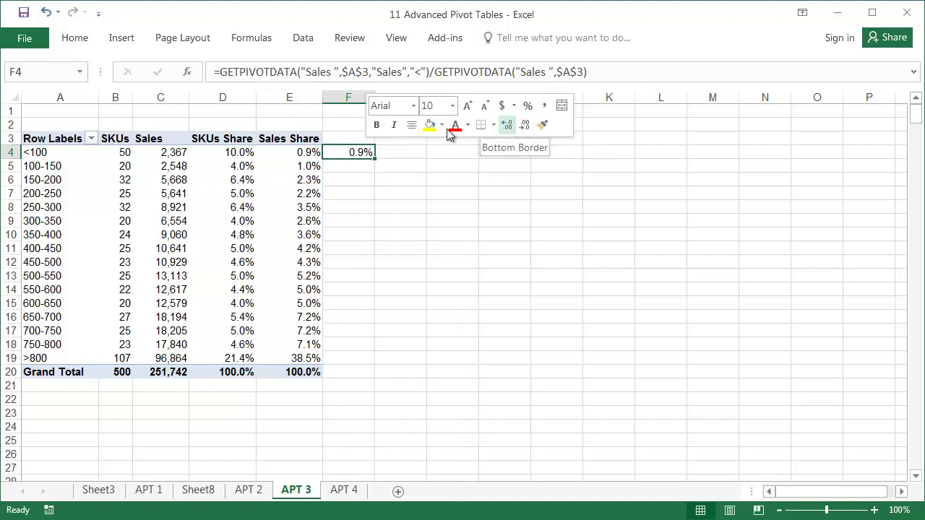
pyautogui.moveTo(374, 157); pyautogui.dragTo(373, 237)
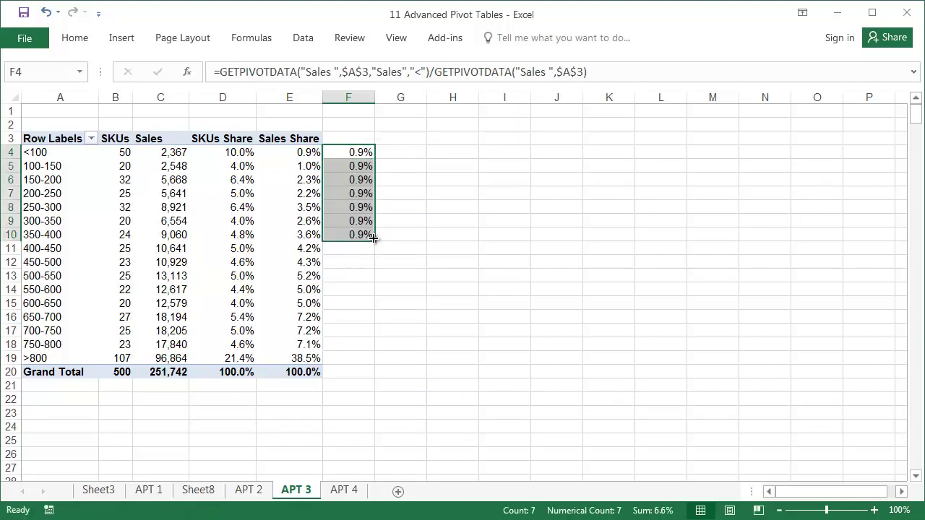
# Change both $A$3 references in F4's GETPIVOTDATA formula to the relative reference A3
pyautogui.click(359, 152)
pyautogui.click(367, 85)
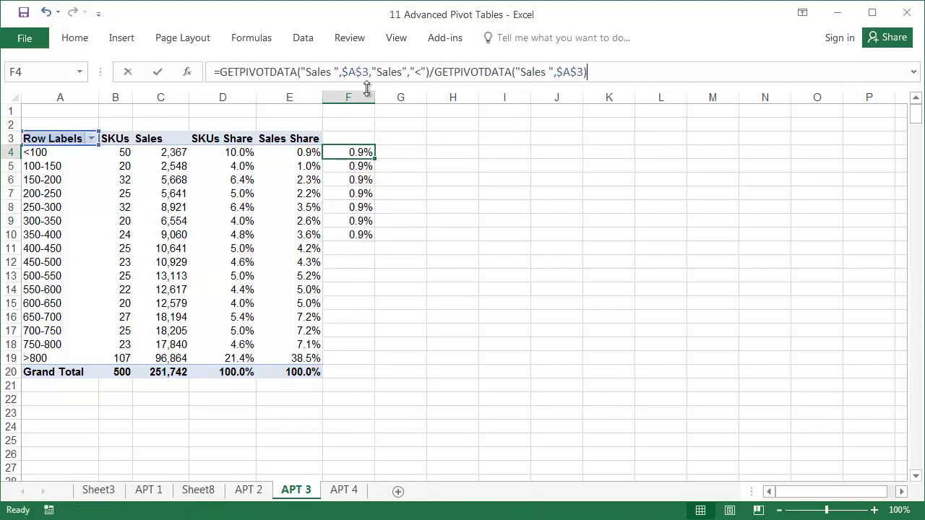
pyautogui.click(356, 73)
pyautogui.press('F4')
pyautogui.press('F4')
pyautogui.press('F4')
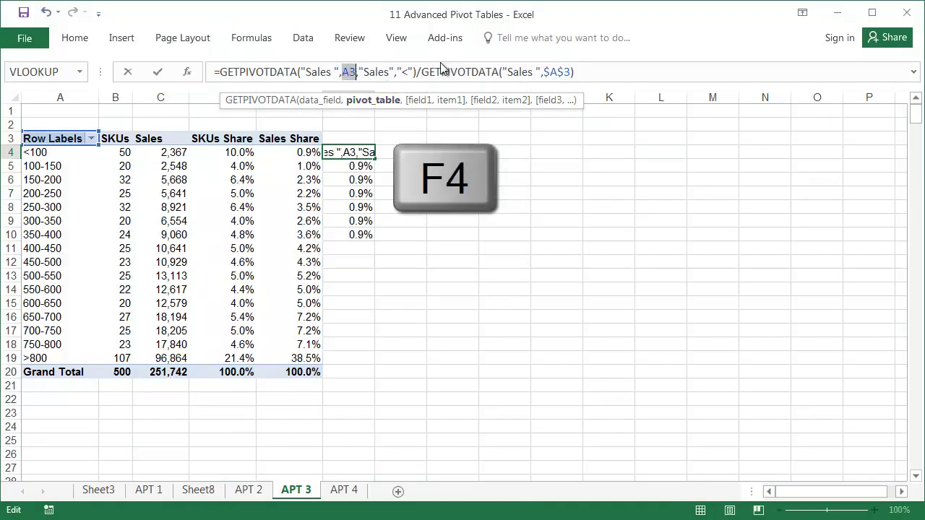
pyautogui.click(558, 73)
pyautogui.press('F4')
pyautogui.press('F4')
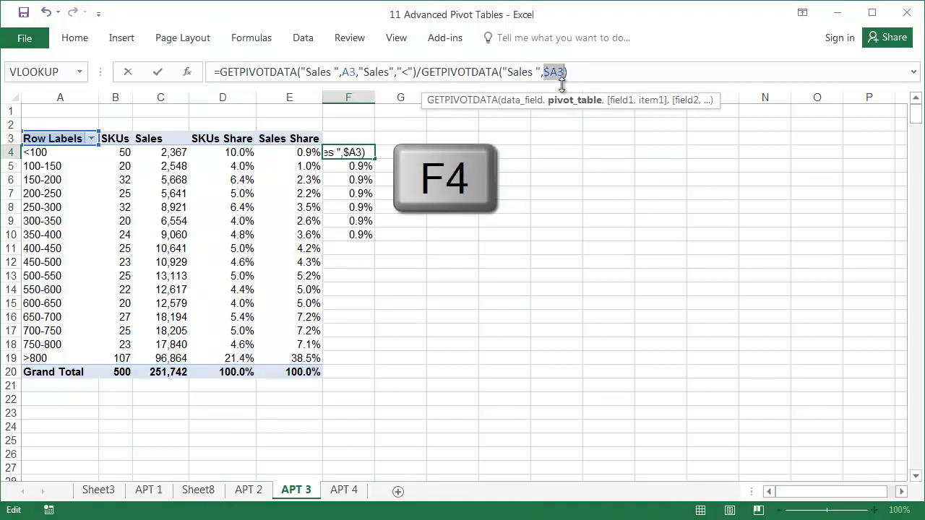
pyautogui.press('F4')
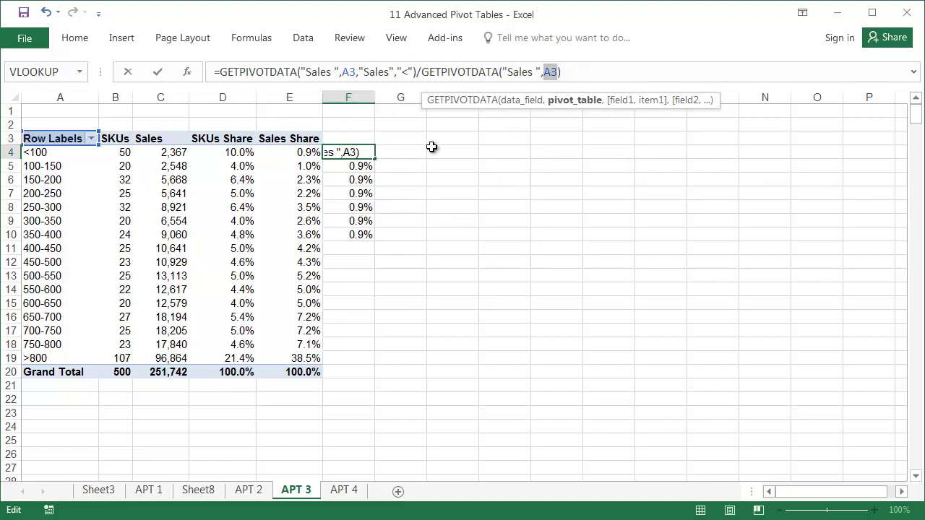
pyautogui.press('Return')
# Try copying the relative-reference formula from F4 down to F11, and clear the contents of F4:F11
pyautogui.click(355, 151)
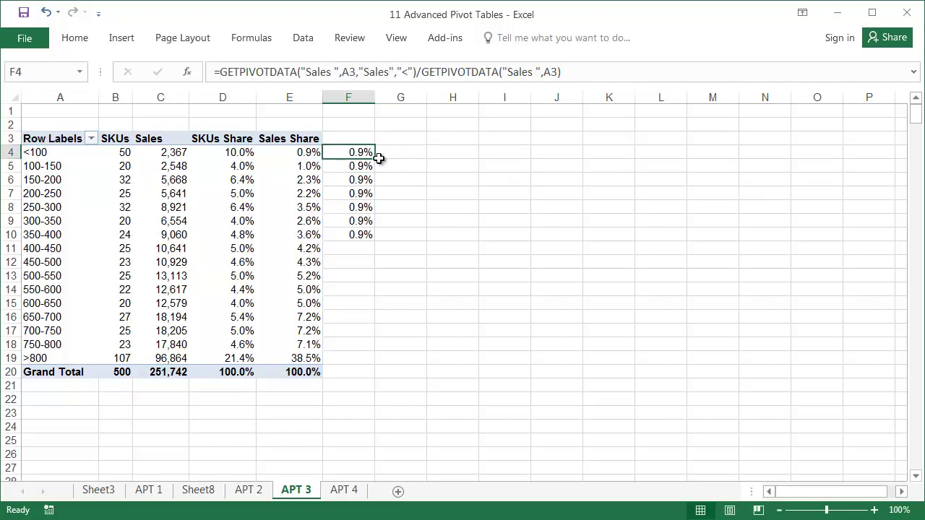
pyautogui.moveTo(374, 159); pyautogui.dragTo(378, 249)
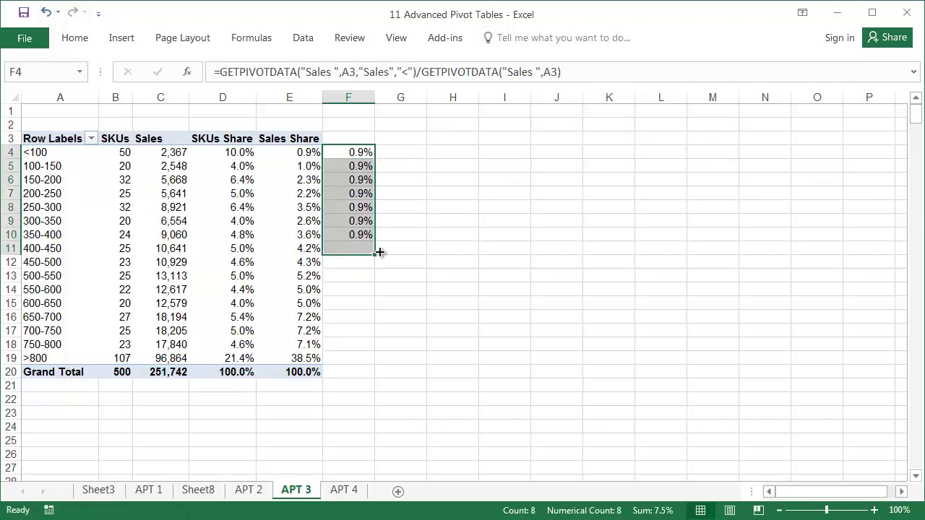
pyautogui.press('Delete')
# Turn off the Generate GetPivotData option for the sales-range pivot table
pyautogui.click(362, 156)
pyautogui.click(303, 165)
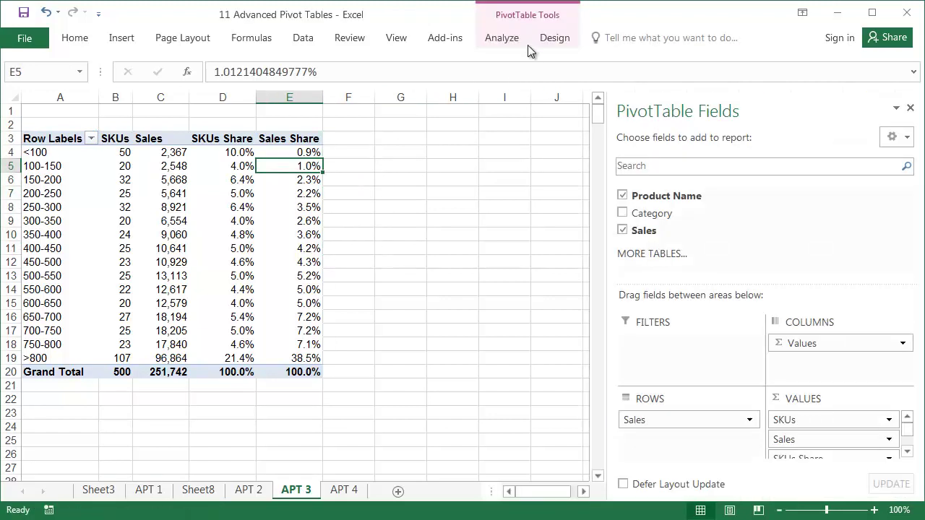
pyautogui.click(519, 36)
pyautogui.click(26, 97)
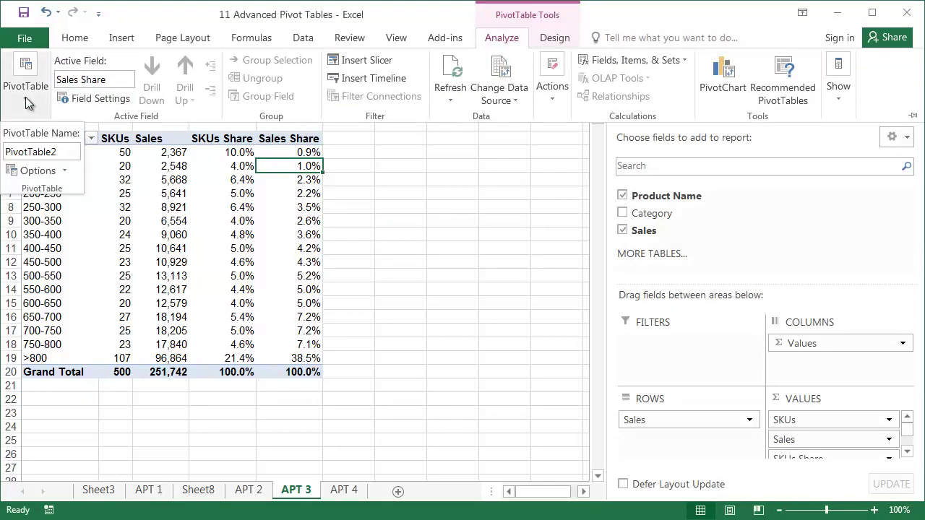
pyautogui.click(62, 171)
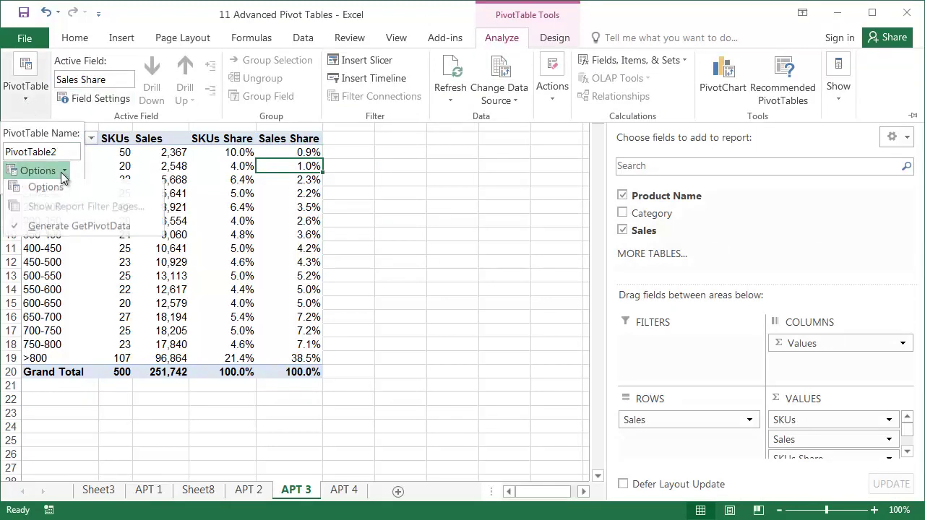
pyautogui.click(95, 230)
# Enter =C4/$C$20 in F4 and copy the formula down to F20
pyautogui.click(349, 150)
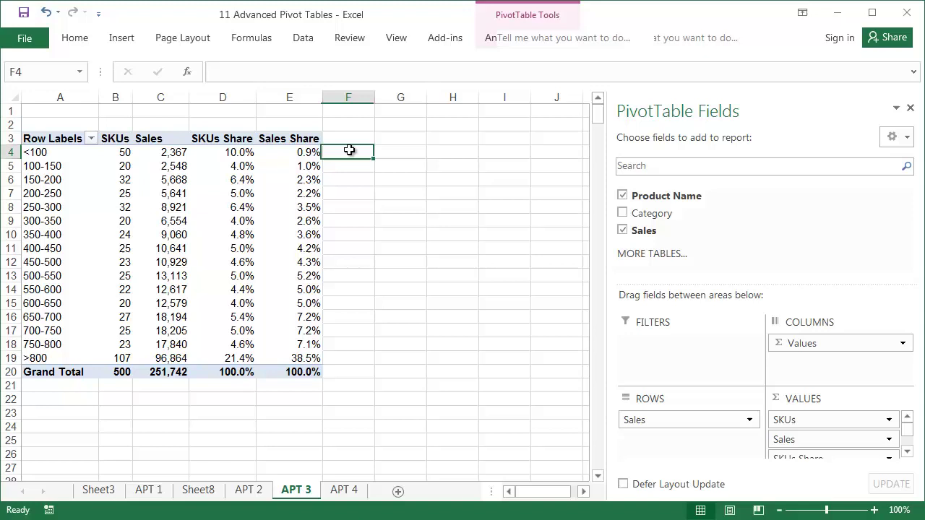
pyautogui.write('=')
pyautogui.press('Left')
pyautogui.press('Left')
pyautogui.press('Left')
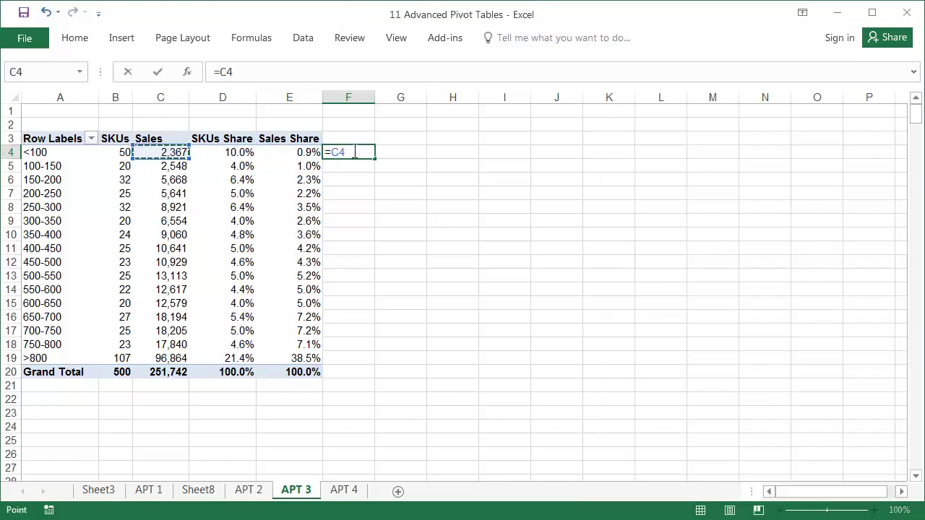
pyautogui.write('/')
pyautogui.press('Down')
pyautogui.press('Down')
pyautogui.press('Down')
pyautogui.press('Down')
pyautogui.press('Down')
pyautogui.press('Down')
pyautogui.press('Down')
pyautogui.press('Down')
pyautogui.press('Down')
pyautogui.press('Down')
pyautogui.press('Down')
pyautogui.press('Down')
pyautogui.press('Down')
pyautogui.press('Down')
pyautogui.press('Down')
pyautogui.press('Down')
pyautogui.press('Left')
pyautogui.press('Left')
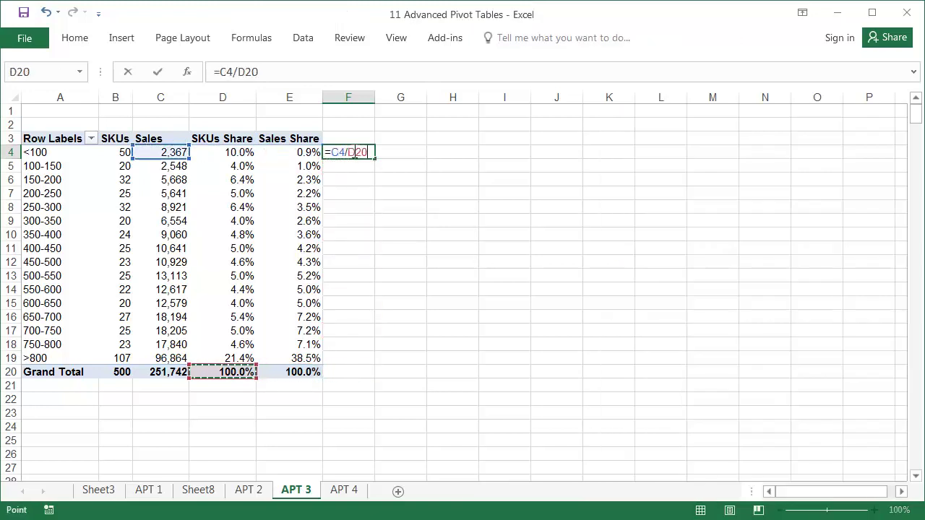
pyautogui.press('Left')
pyautogui.press('F4')
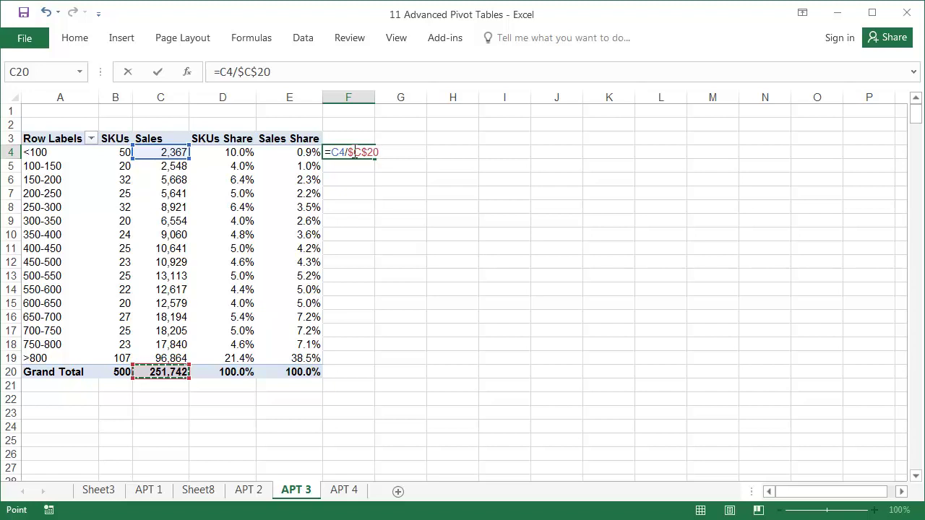
pyautogui.press('Return')
pyautogui.click(364, 153)
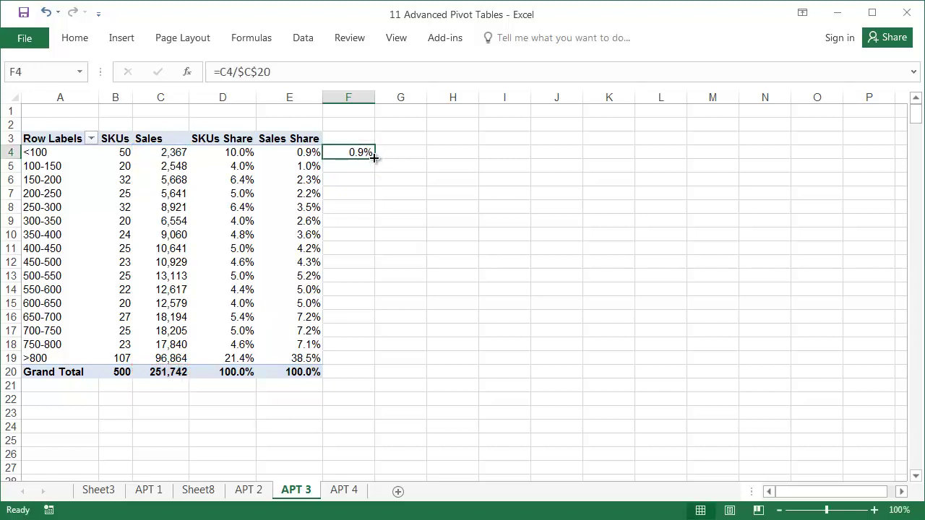
pyautogui.doubleClick(374, 157)
# Enter =C4/B4 in G4 to calculate the average sales per SKU for the <100 group
pyautogui.click(402, 154)
pyautogui.write('=')
pyautogui.press('Left')
pyautogui.press('Left')
pyautogui.press('Left')
pyautogui.press('Left')
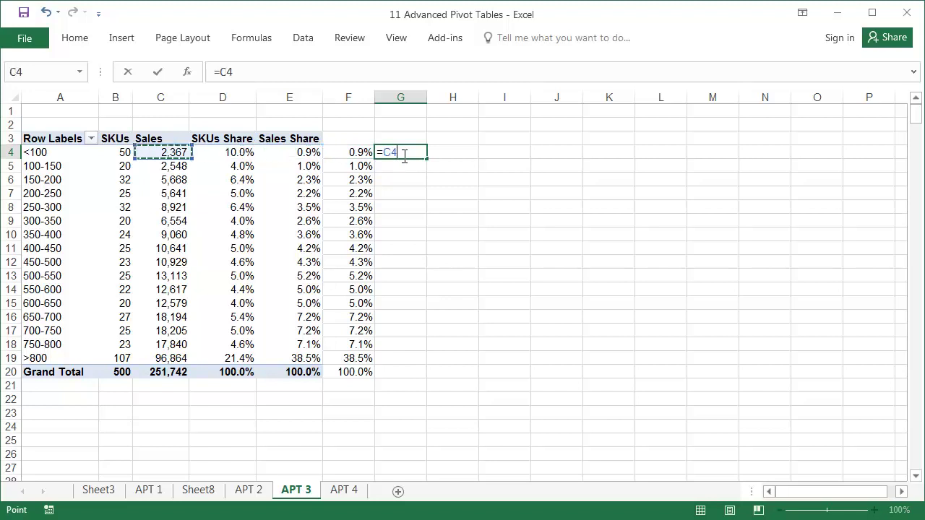
pyautogui.write('/')
pyautogui.press('Left')
pyautogui.press('Left')
pyautogui.press('Left')
pyautogui.press('Left')
pyautogui.press('Left')
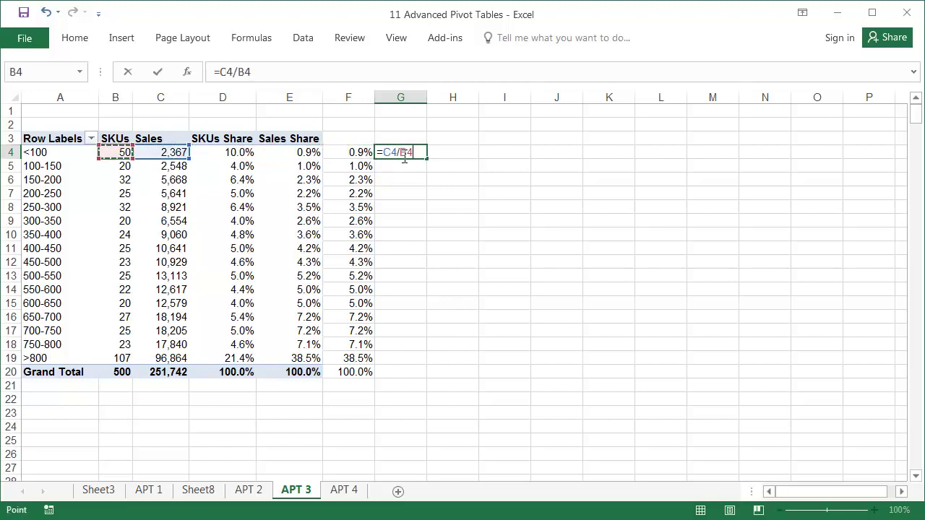
pyautogui.press('Return')
# Format G4 with two decimal places and copy its formula down to G20
pyautogui.click(402, 154)
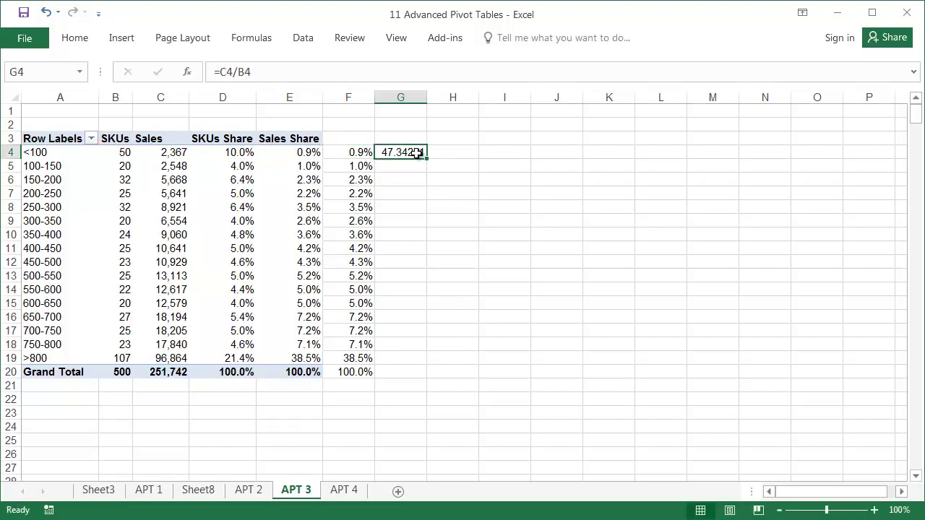
pyautogui.rightClick(418, 153)
pyautogui.click(576, 128)
pyautogui.click(576, 128)
pyautogui.click(576, 128)
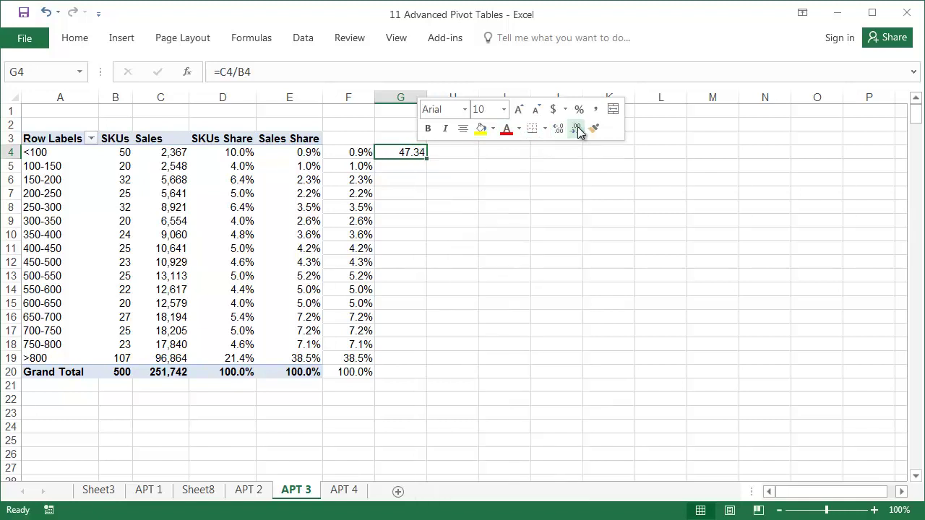
pyautogui.doubleClick(427, 158)
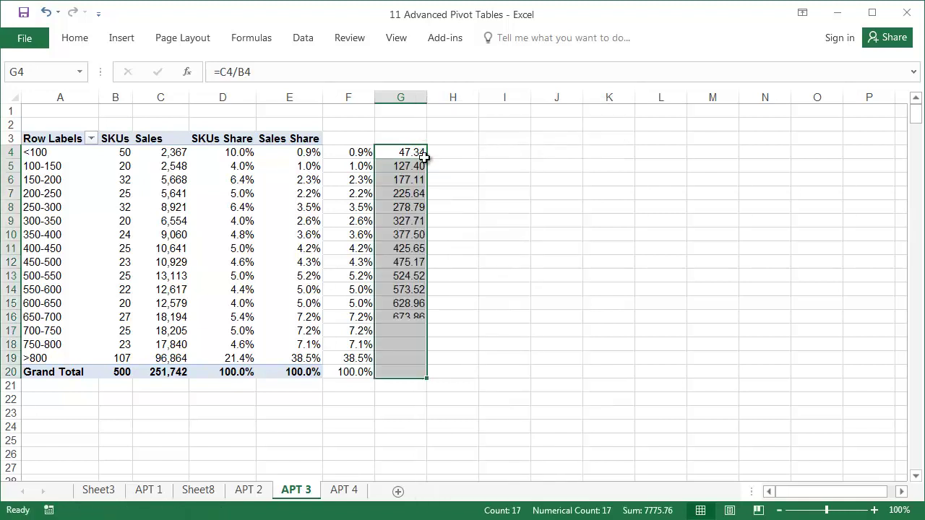
pyautogui.click(451, 152)
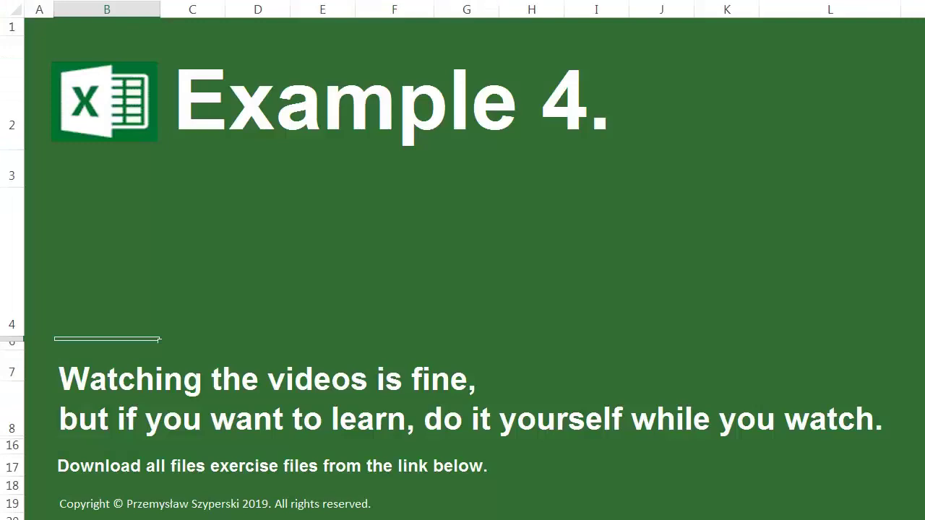
# Create a pivot table on a new worksheet from 'APT 4'!$B$2:$D$502, with Sales as rows and Sum of Sales as values
pyautogui.click(477, 389)
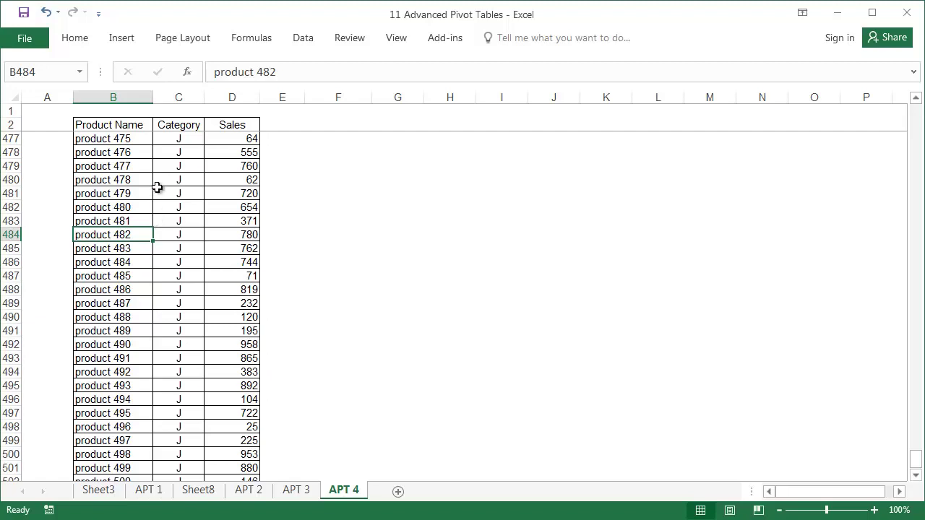
pyautogui.click(122, 37)
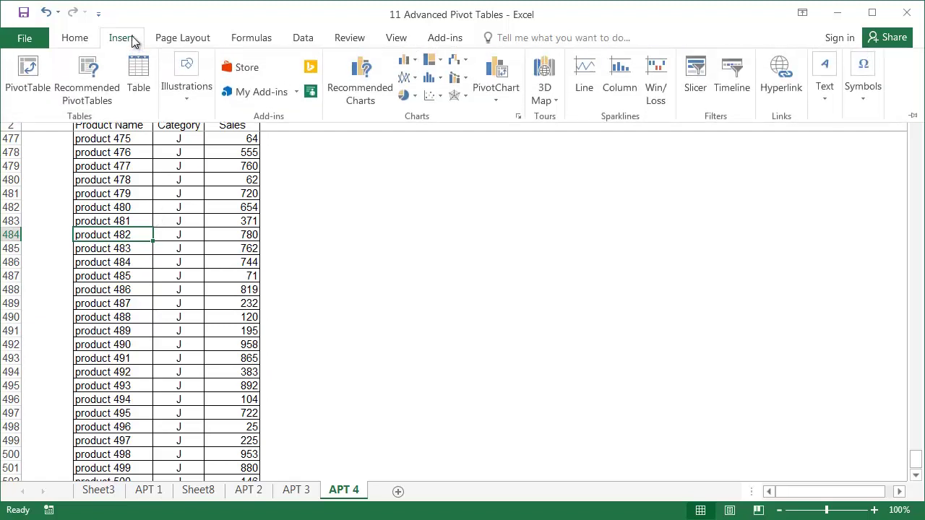
pyautogui.click(29, 80)
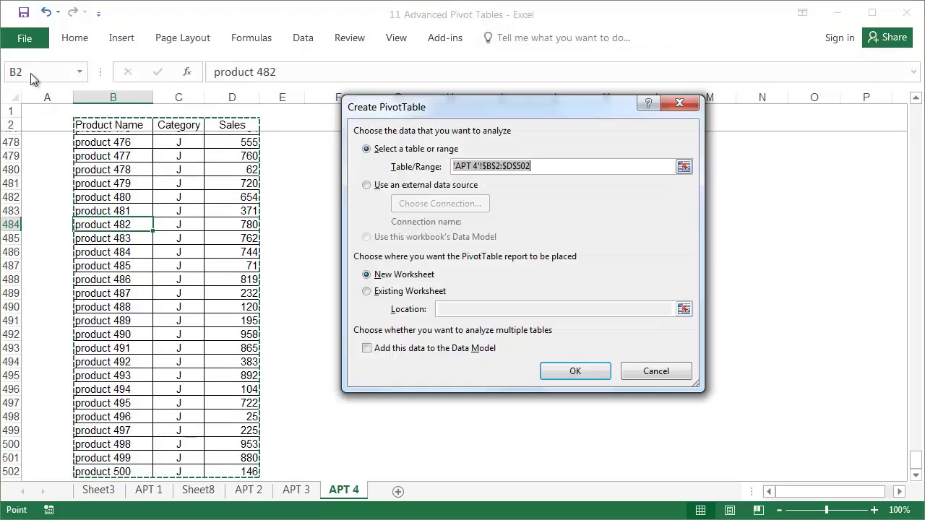
pyautogui.click(564, 371)
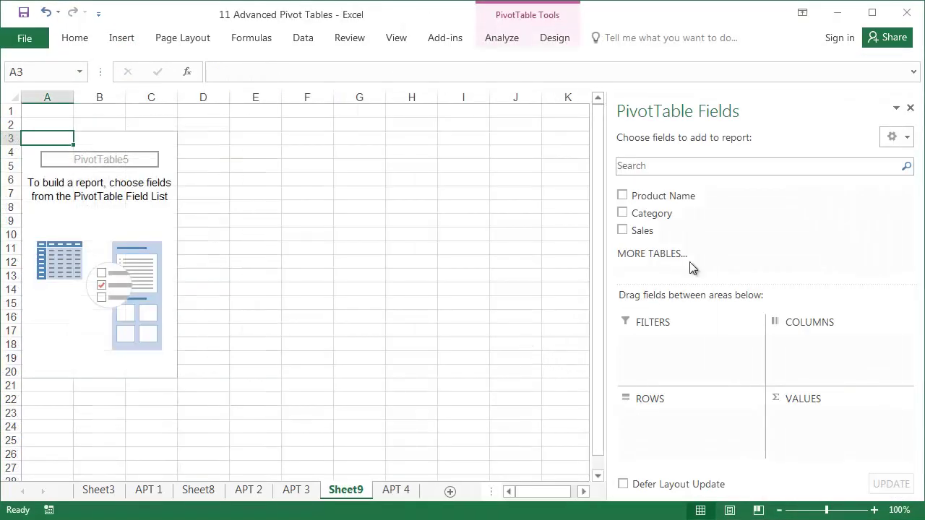
pyautogui.moveTo(646, 230); pyautogui.dragTo(658, 420)
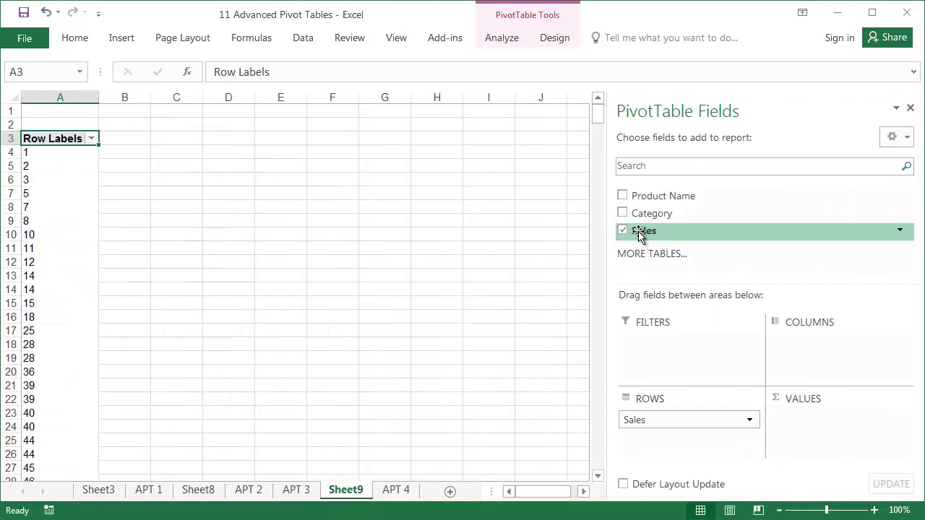
pyautogui.moveTo(643, 231); pyautogui.dragTo(788, 425)
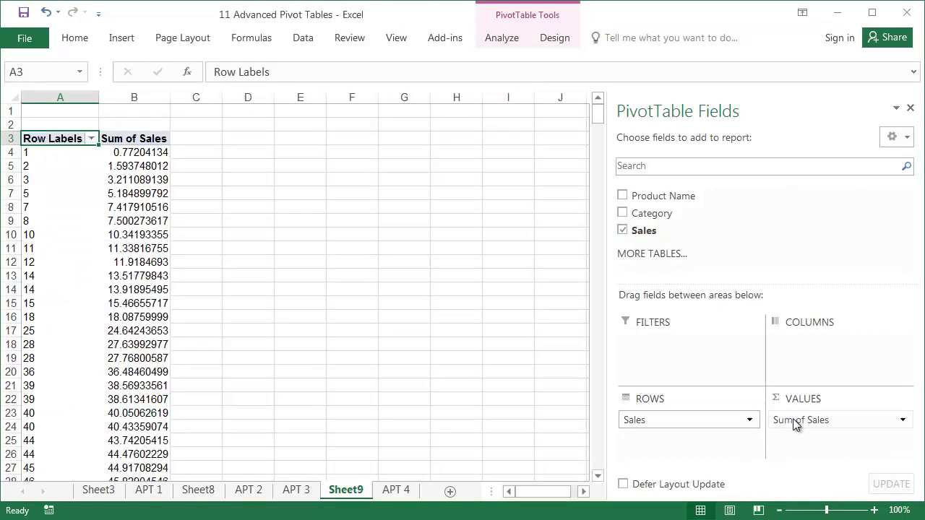
# Show the Sum of Sales values as % of Grand Total
pyautogui.doubleClick(139, 144)
pyautogui.click(535, 191)
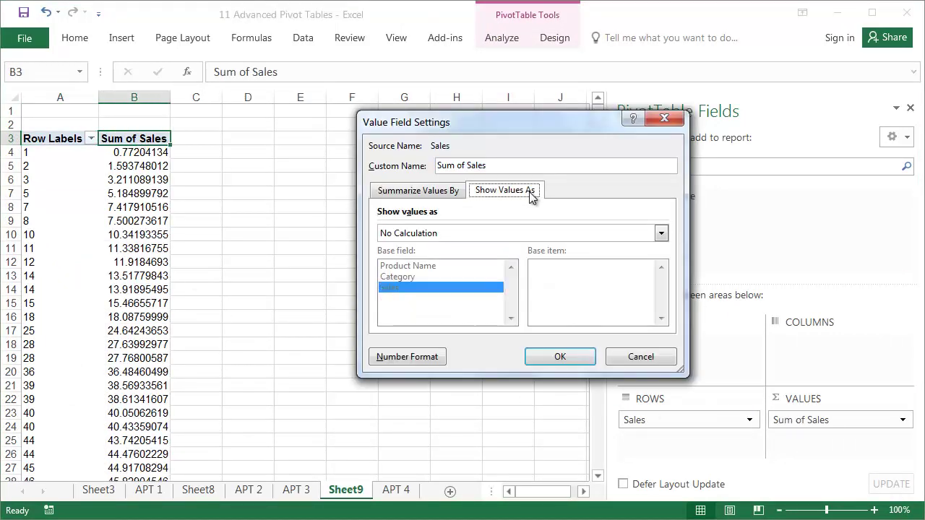
pyautogui.click(448, 233)
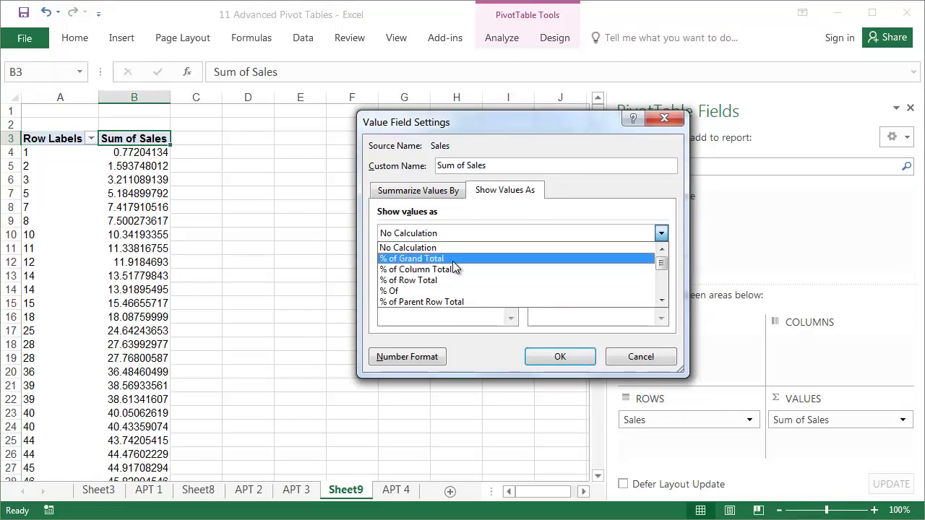
pyautogui.click(454, 261)
pyautogui.click(578, 357)
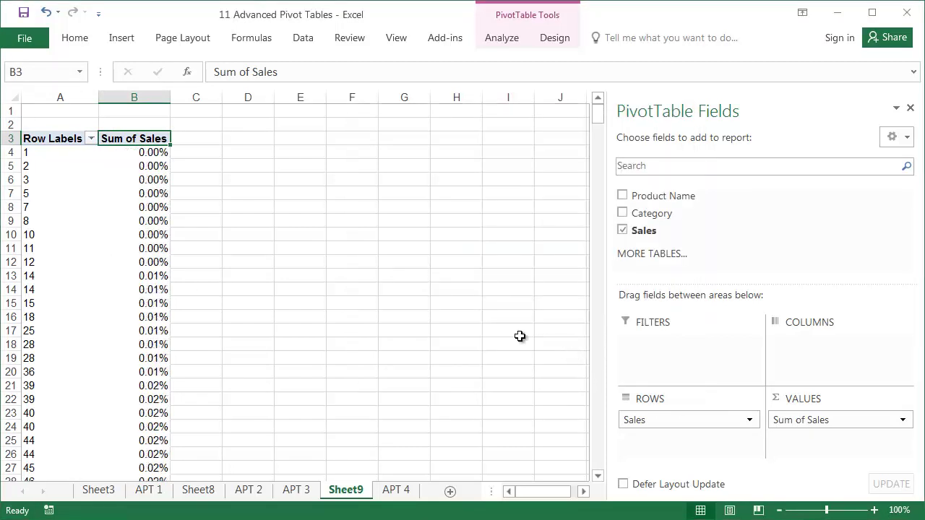
# Group the Sales row labels below 50, from 1 through 46
pyautogui.moveTo(44, 153); pyautogui.dragTo(46, 427)
pyautogui.rightClick(62, 225)
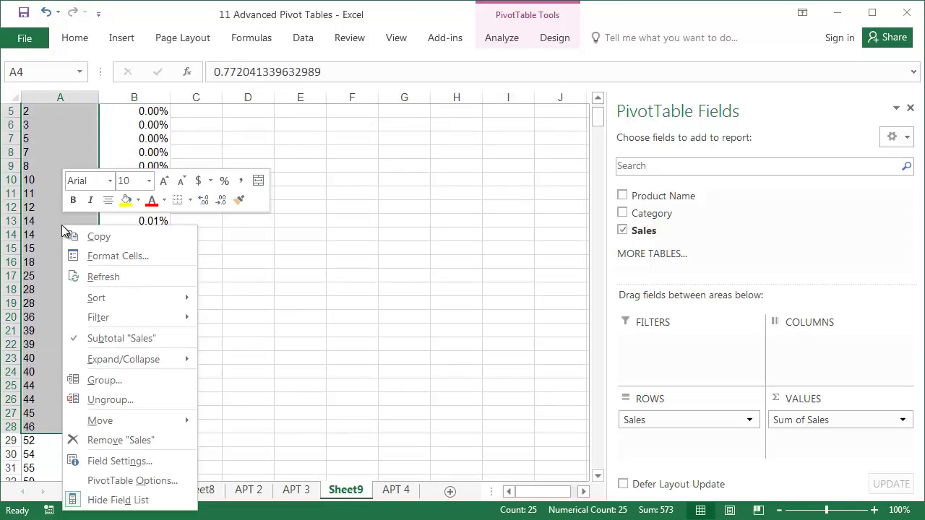
pyautogui.click(122, 381)
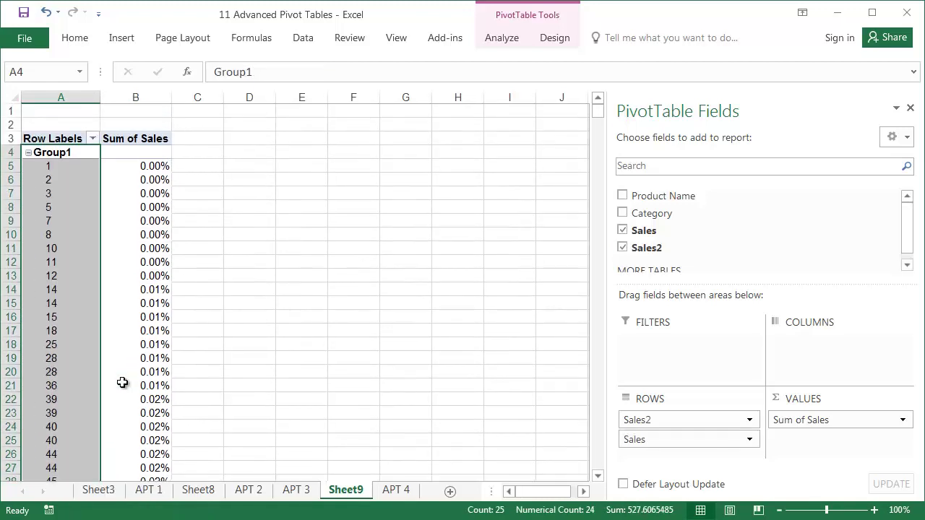
pyautogui.click(29, 154)
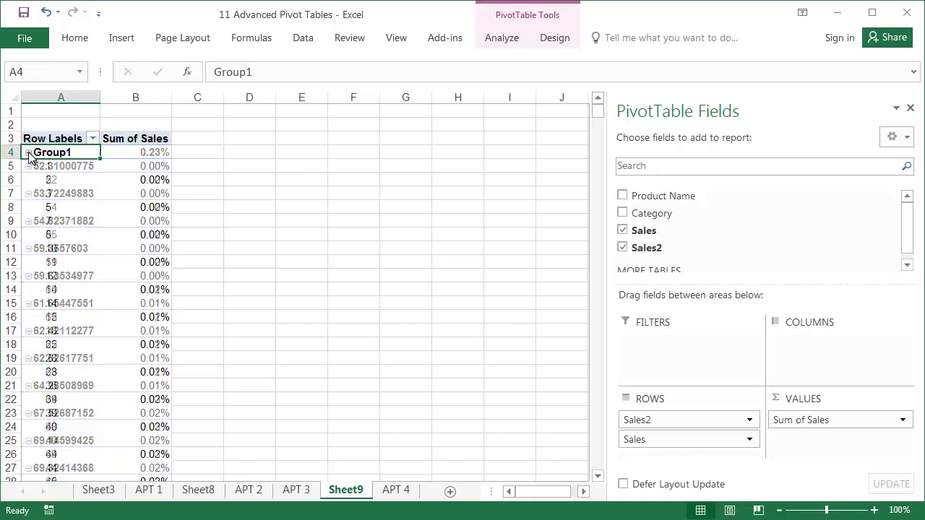
# Rename the new group of lowest sales to <50 and collapse it
pyautogui.moveTo(253, 73); pyautogui.dragTo(216, 72)
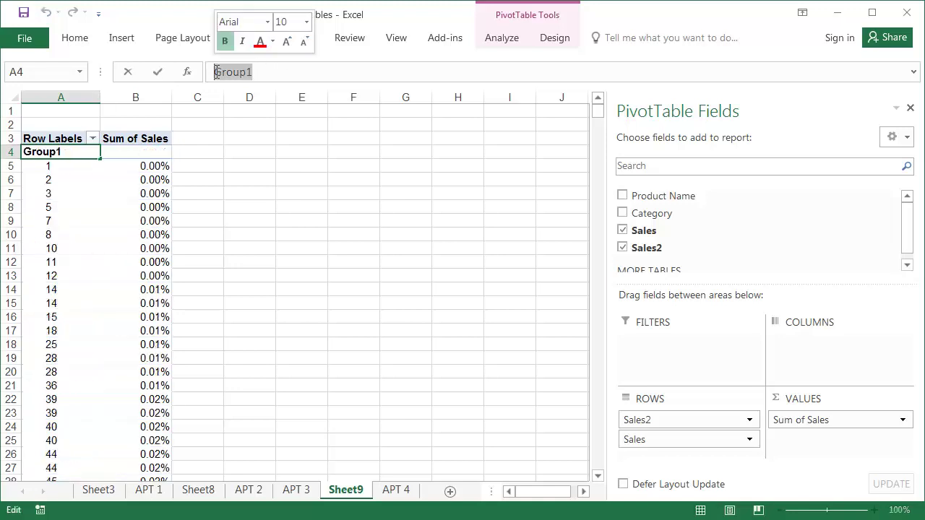
pyautogui.write('<')
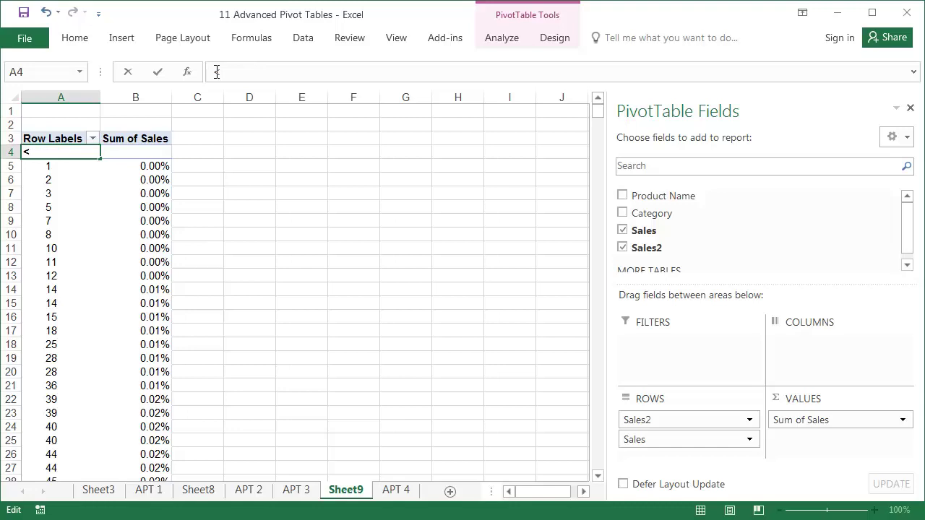
pyautogui.write('50')
pyautogui.press('Return')
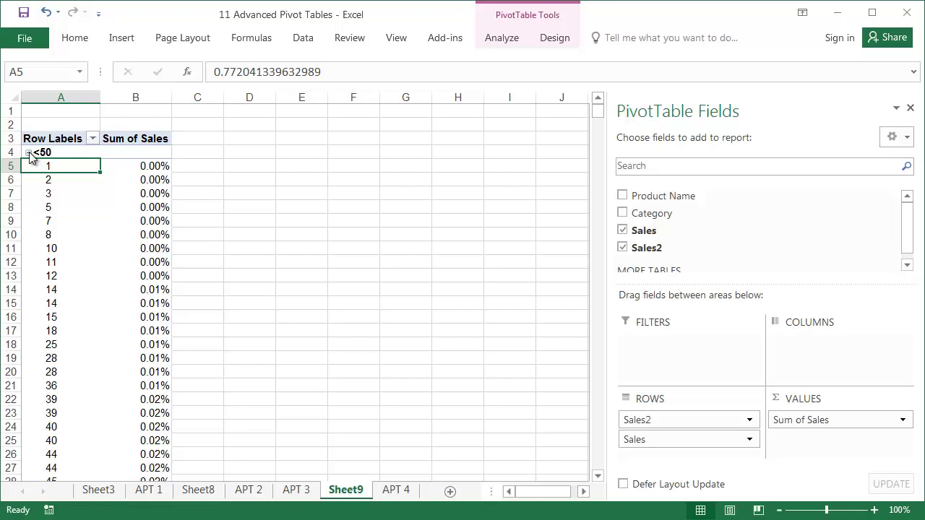
pyautogui.doubleClick(58, 152)
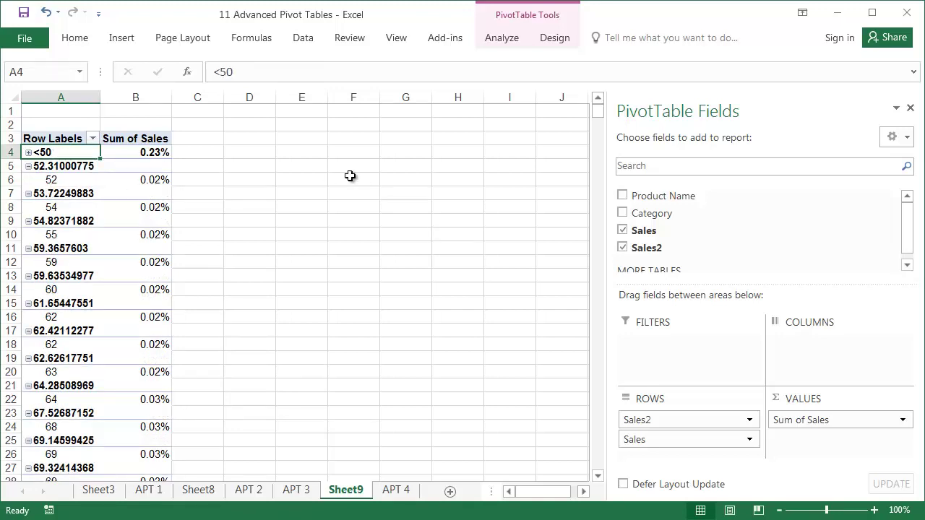
pyautogui.click(156, 152)
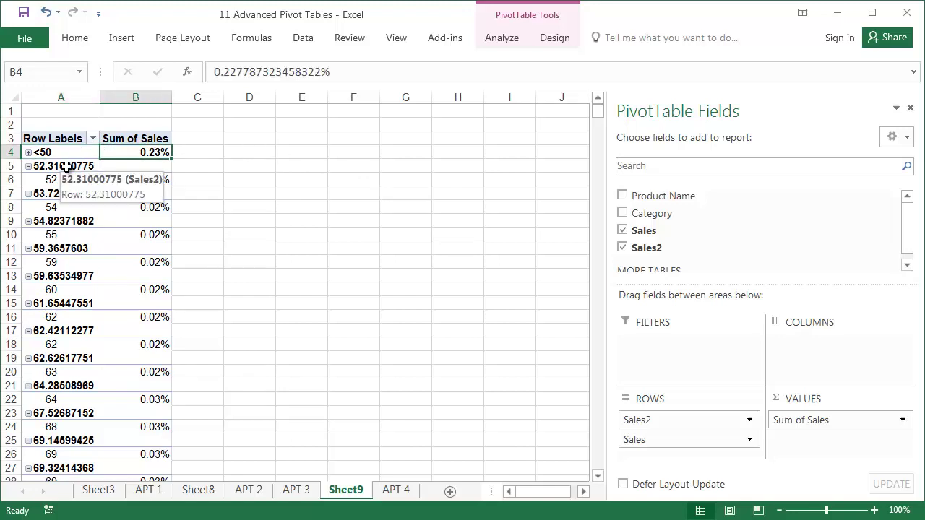
# Group the sales labels from 52 through 198 and name the group 50-200
pyautogui.moveTo(66, 166); pyautogui.dragTo(73, 353)
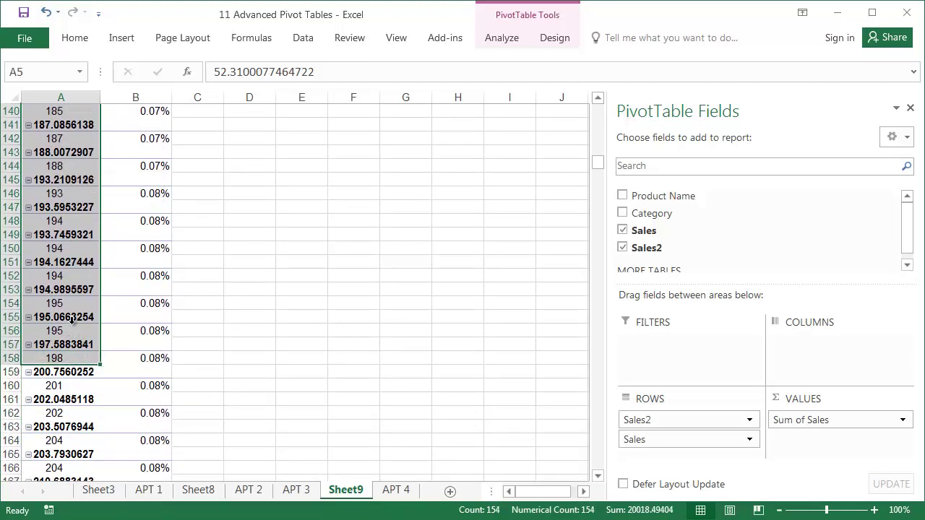
pyautogui.rightClick(72, 333)
pyautogui.click(113, 195)
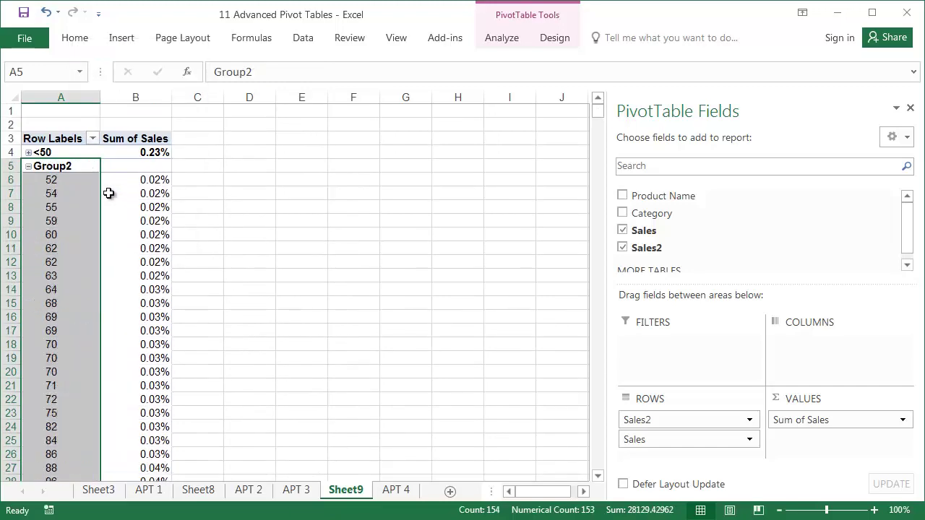
pyautogui.write('5')
# Group the sales labels between 200 and 400, name the group 200-400 and collapse it
pyautogui.moveTo(54, 177); pyautogui.dragTo(72, 445)
pyautogui.hotkey('alt', 'shift', 'Right')
pyautogui.write('200-400')
pyautogui.press('Return')
pyautogui.click(28, 180)
# Group the sales labels between 400 and 500, name the group 400-500 and collapse it
pyautogui.moveTo(54, 194); pyautogui.dragTo(73, 180)
pyautogui.hotkey('alt', 'shift', 'Right')
pyautogui.write('400-500')
pyautogui.press('Return')
pyautogui.click(28, 193)
# Group the sales labels between 500 and 600, name the group 500-600 and collapse it
pyautogui.rightClick(73, 180)
pyautogui.click(114, 334)
pyautogui.write('500-600')
pyautogui.press('Return')
pyautogui.click(28, 207)
# Group the remaining sales labels into collapsed groups named 600-900 and >900
pyautogui.moveTo(55, 222); pyautogui.dragTo(66, 489)
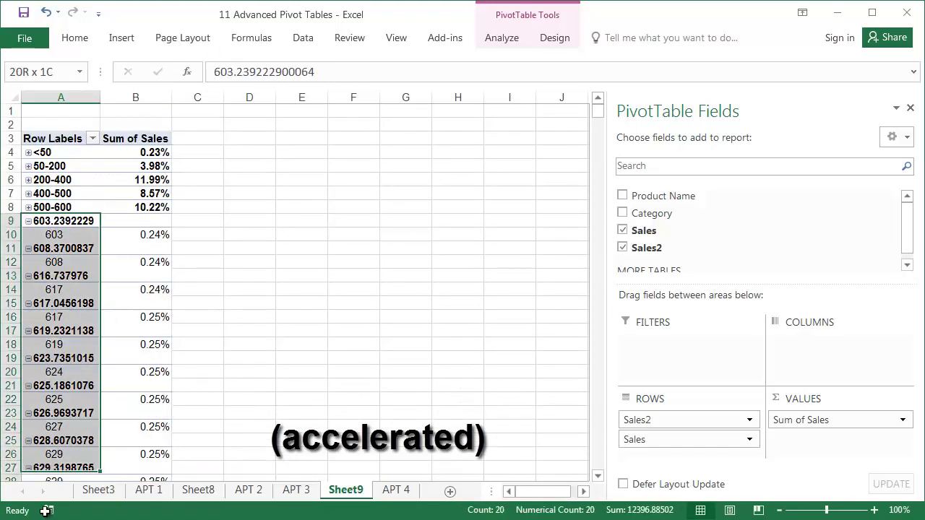
pyautogui.hotkey('alt', 'shift', 'Right')
pyautogui.write('600-900')
pyautogui.press('Return')
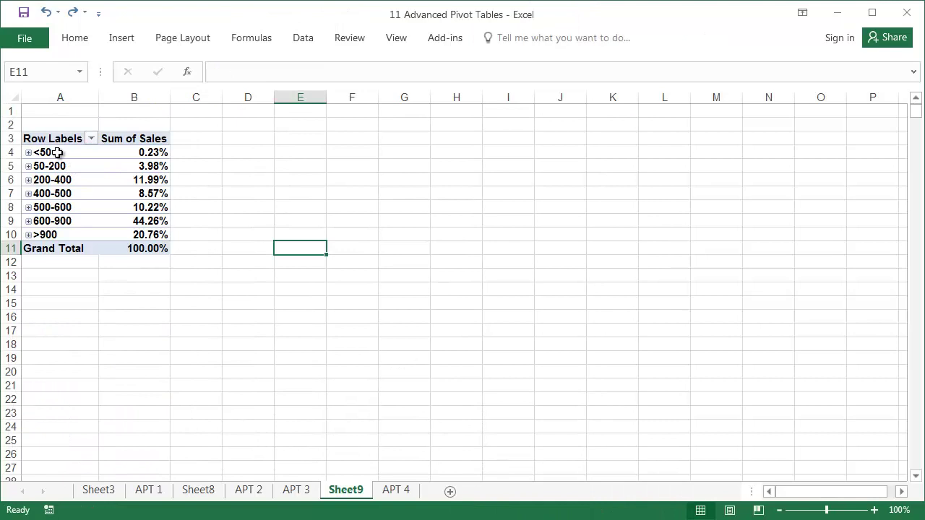
# Group the <50 and 50-200 rows together and name the parent group 0-200
pyautogui.moveTo(57, 152); pyautogui.dragTo(63, 163)
pyautogui.rightClick(62, 164)
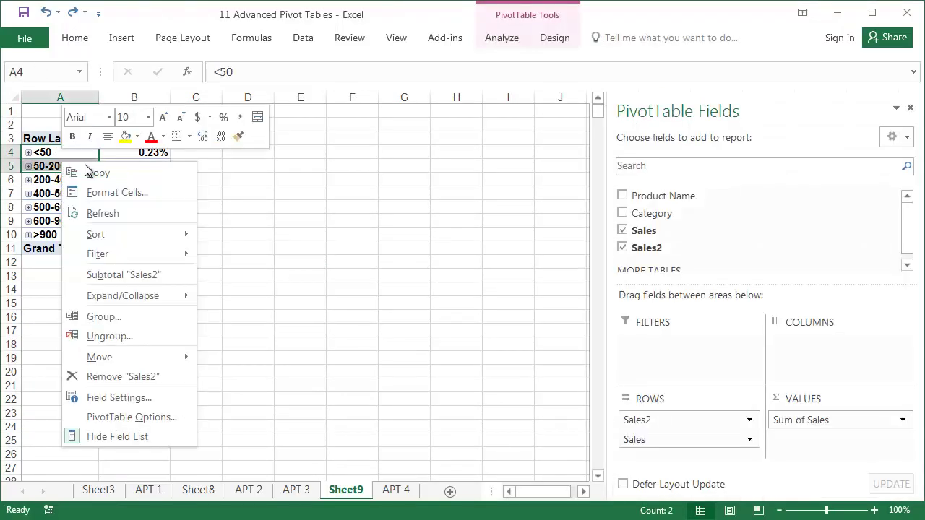
pyautogui.click(132, 317)
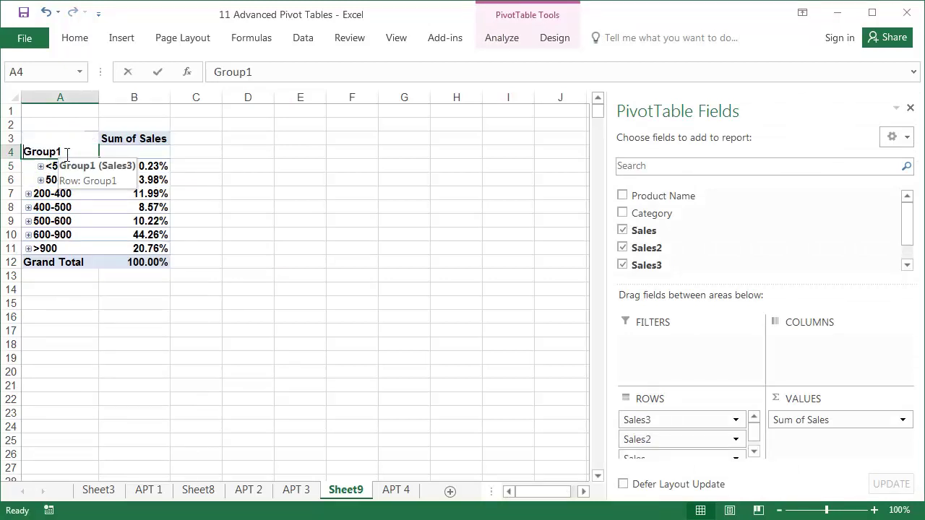
pyautogui.write('0-200')
pyautogui.press('Return')
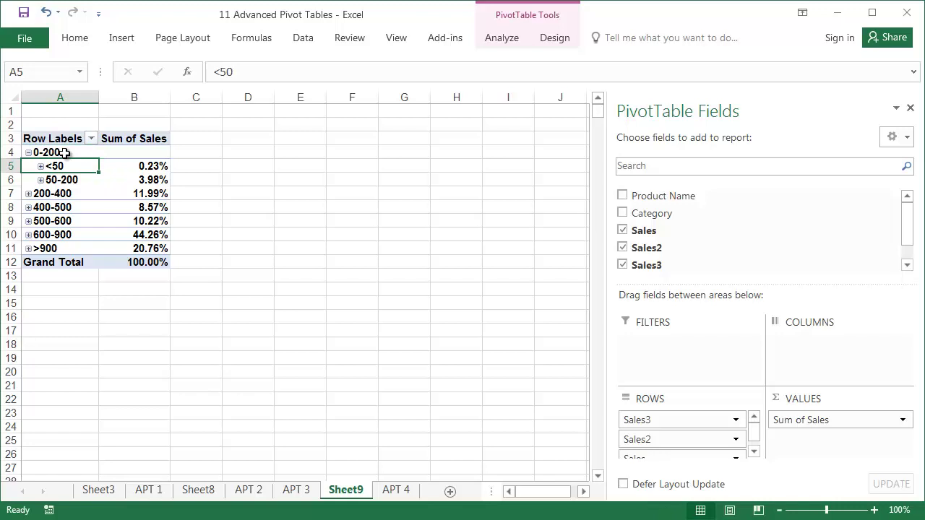
# Try the pivot table's report layout in outline form and return it to compact form
pyautogui.click(547, 40)
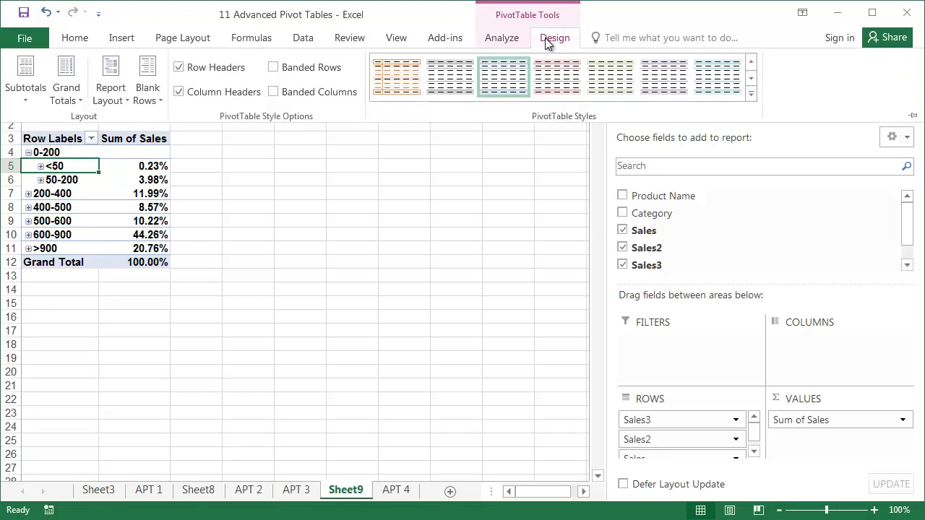
pyautogui.click(111, 92)
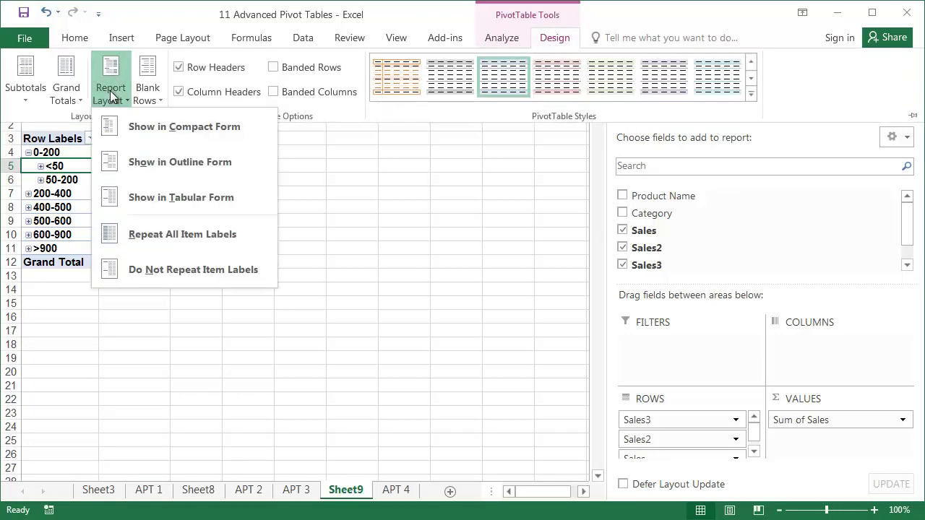
pyautogui.click(189, 165)
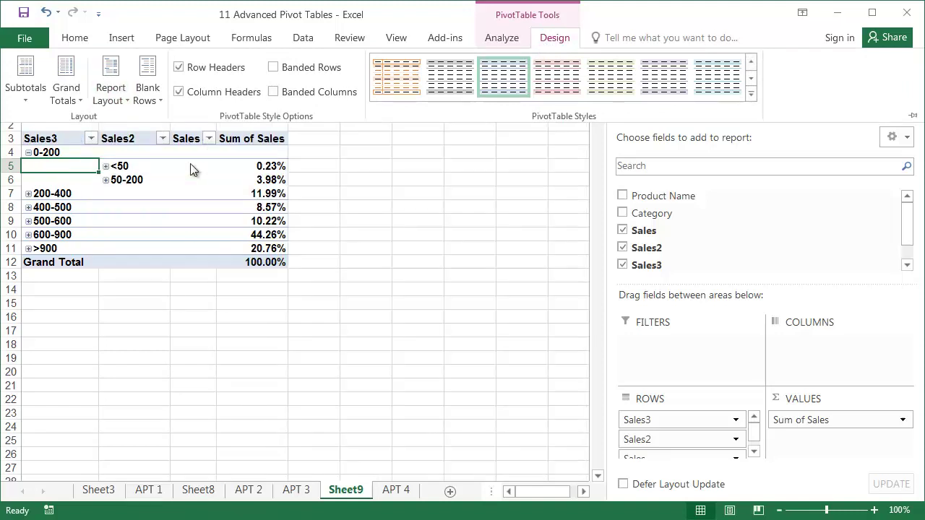
pyautogui.click(123, 97)
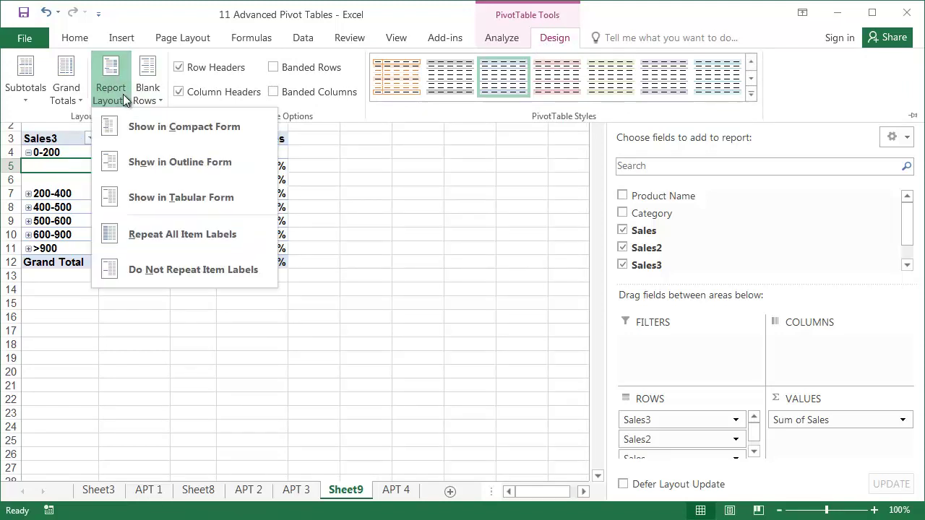
pyautogui.click(152, 130)
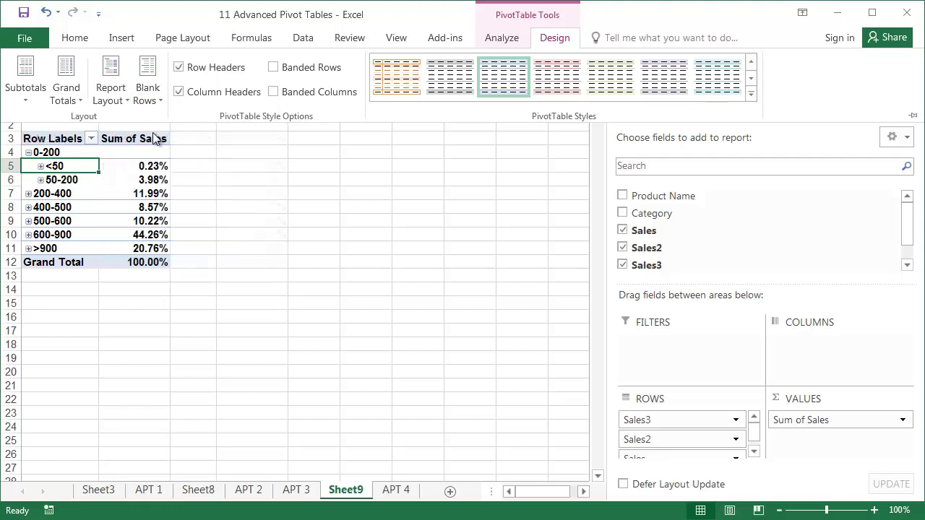
# Ungroup the 0-200 parent group in the row labels
pyautogui.click(52, 153)
pyautogui.click(52, 153)
pyautogui.moveTo(52, 154); pyautogui.dragTo(53, 173)
pyautogui.rightClick(49, 169)
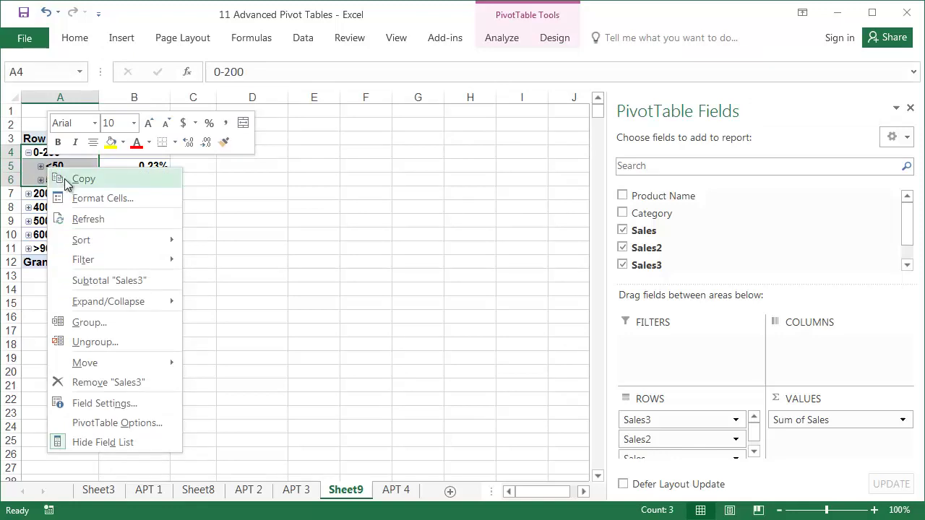
pyautogui.click(96, 344)
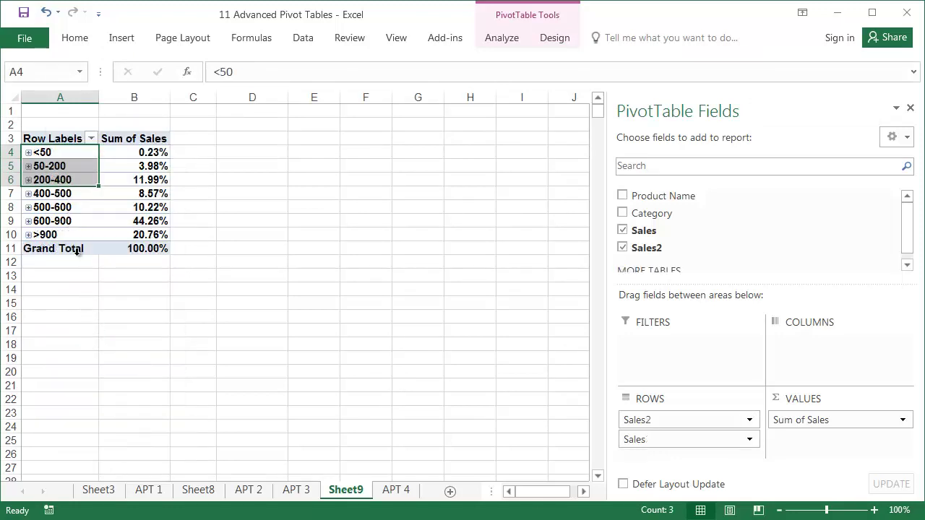
# Ungroup the <50 and 50-200 groups back into individual sales labels
pyautogui.moveTo(64, 153); pyautogui.dragTo(72, 166)
pyautogui.rightClick(69, 166)
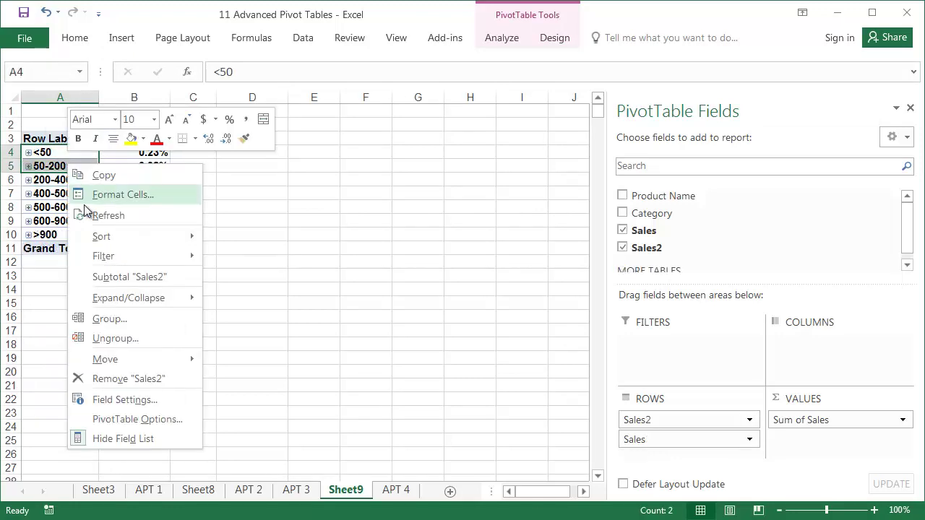
pyautogui.click(124, 337)
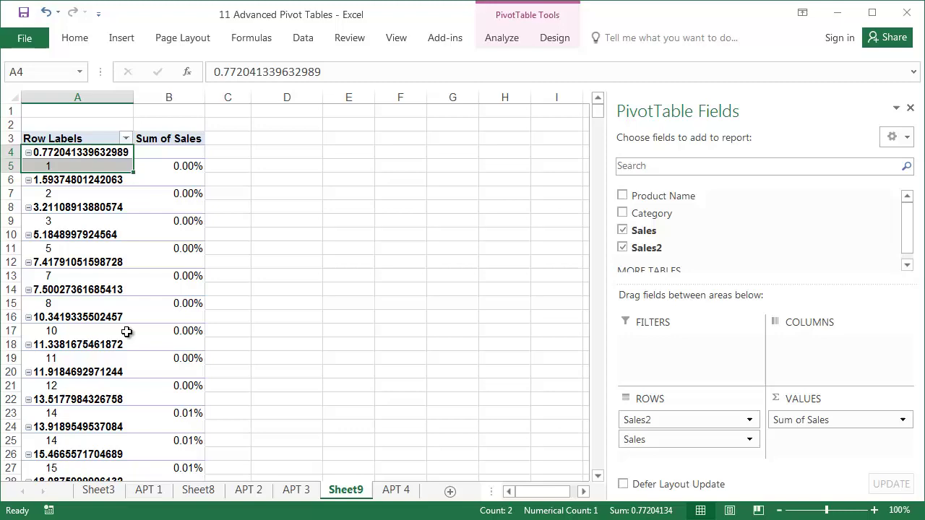
# Group all individual sales labels below 200, from the first row through 198
pyautogui.click(73, 154)
pyautogui.moveTo(72, 154); pyautogui.dragTo(75, 401)
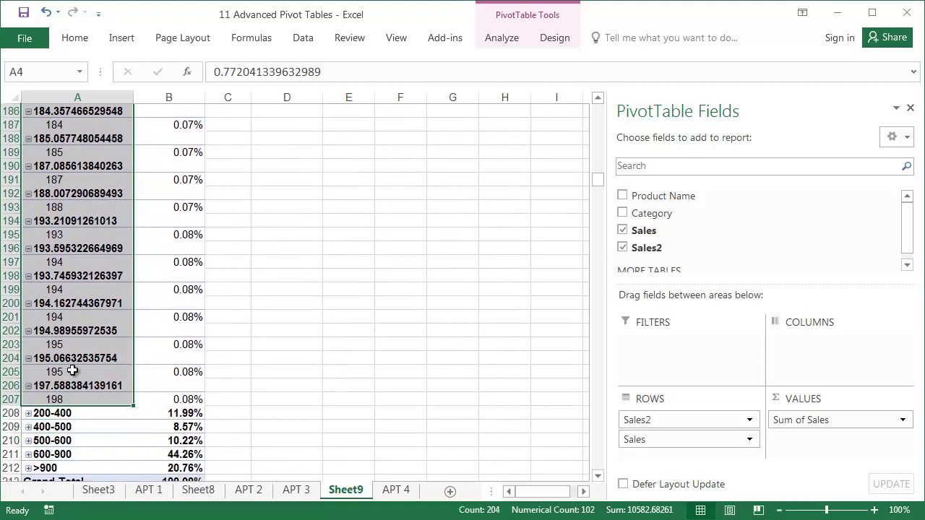
pyautogui.rightClick(74, 372)
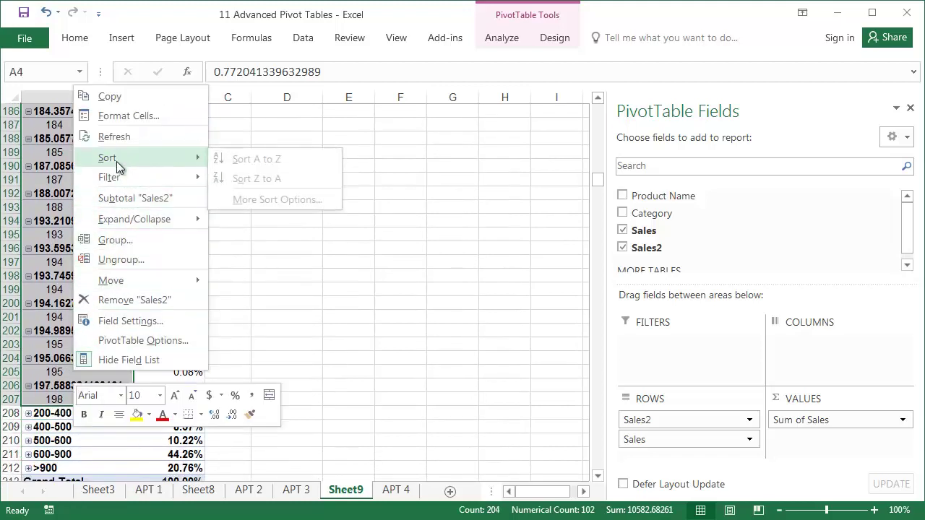
pyautogui.click(116, 240)
# Name the new group <200 and collapse it
pyautogui.click(62, 152)
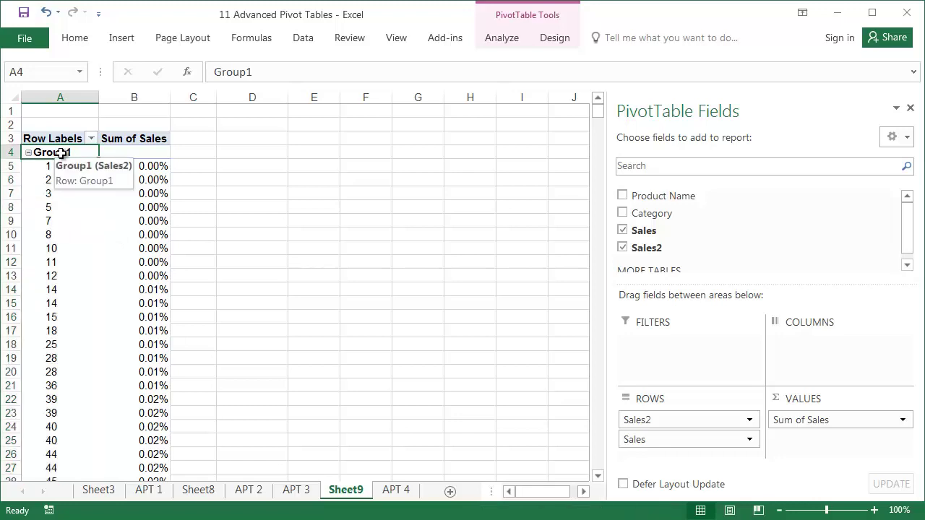
pyautogui.write('<200')
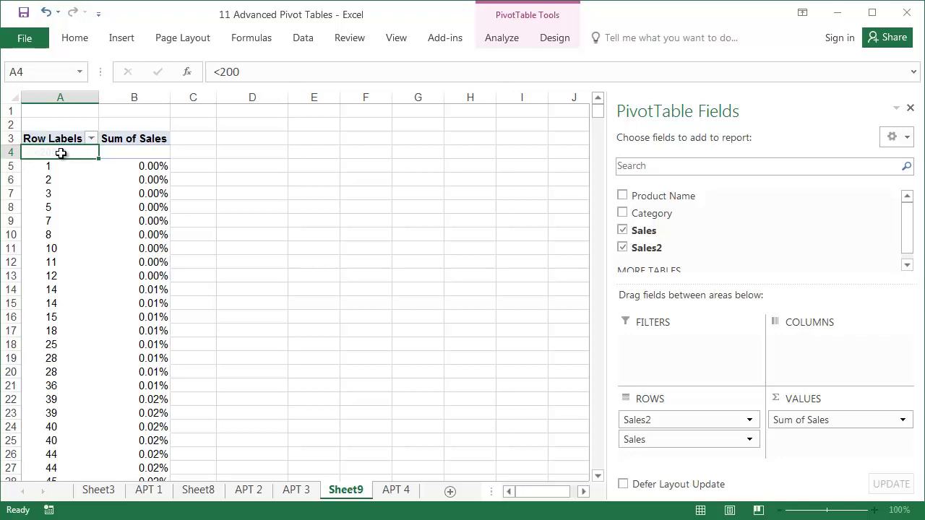
pyautogui.press('Return')
pyautogui.doubleClick(61, 152)
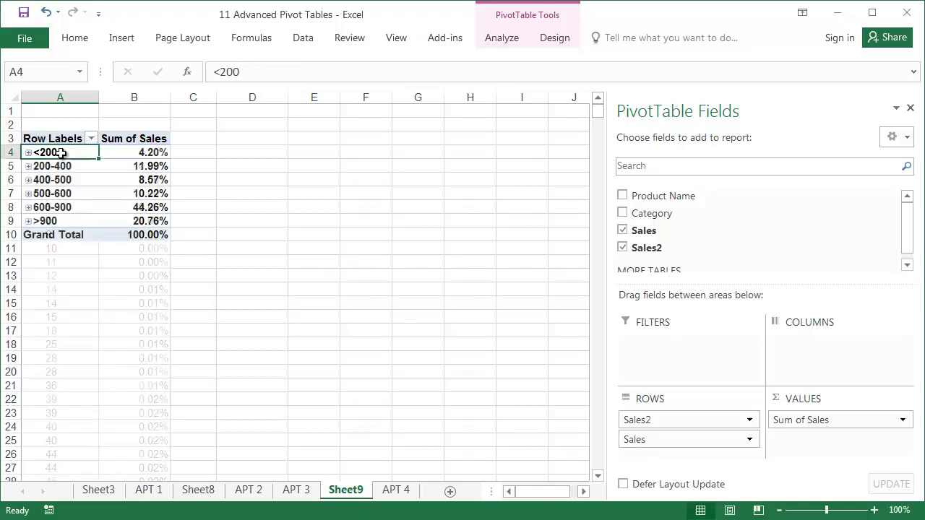